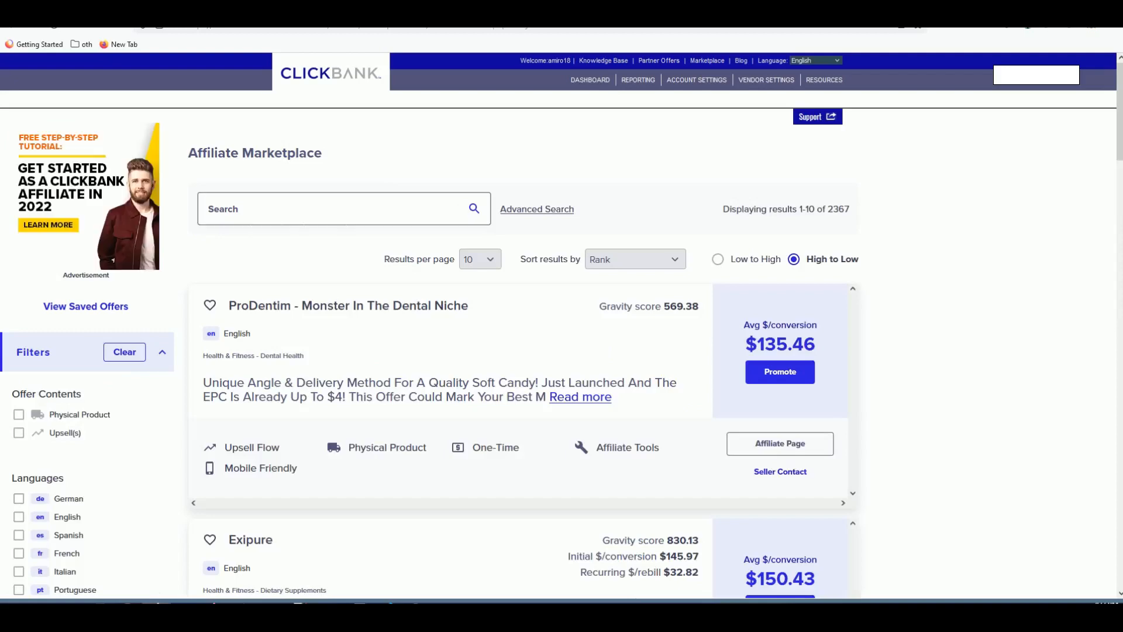
- Browse the Affiliate Marketplace offers and open the Java Burn product's sales page
scroll(386, 254, down, 5)
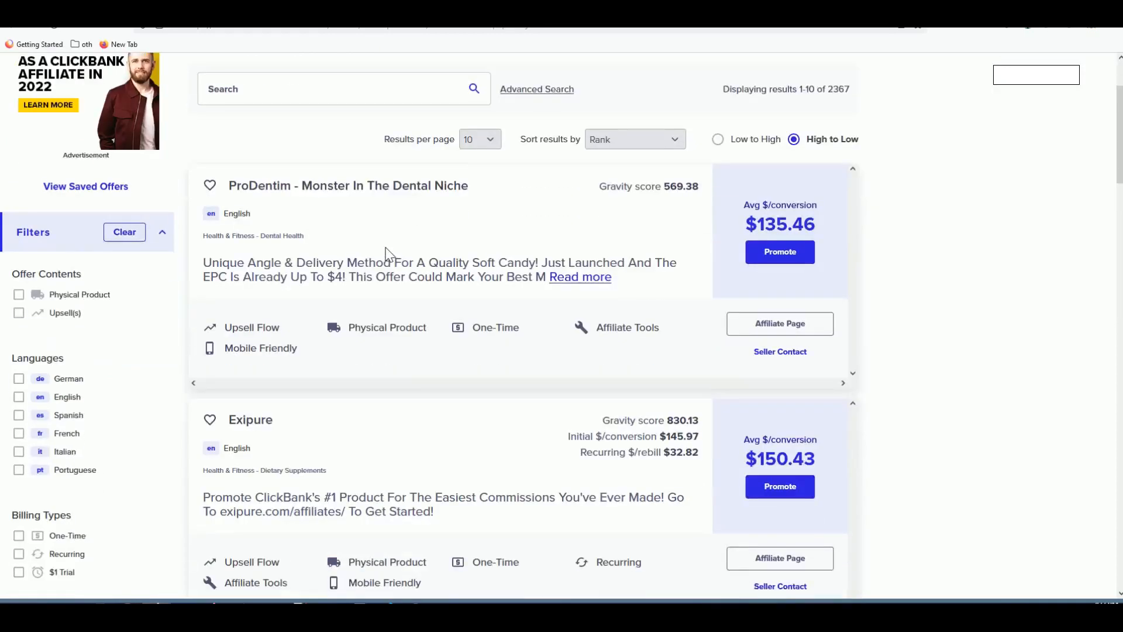
scroll(387, 257, down, 13)
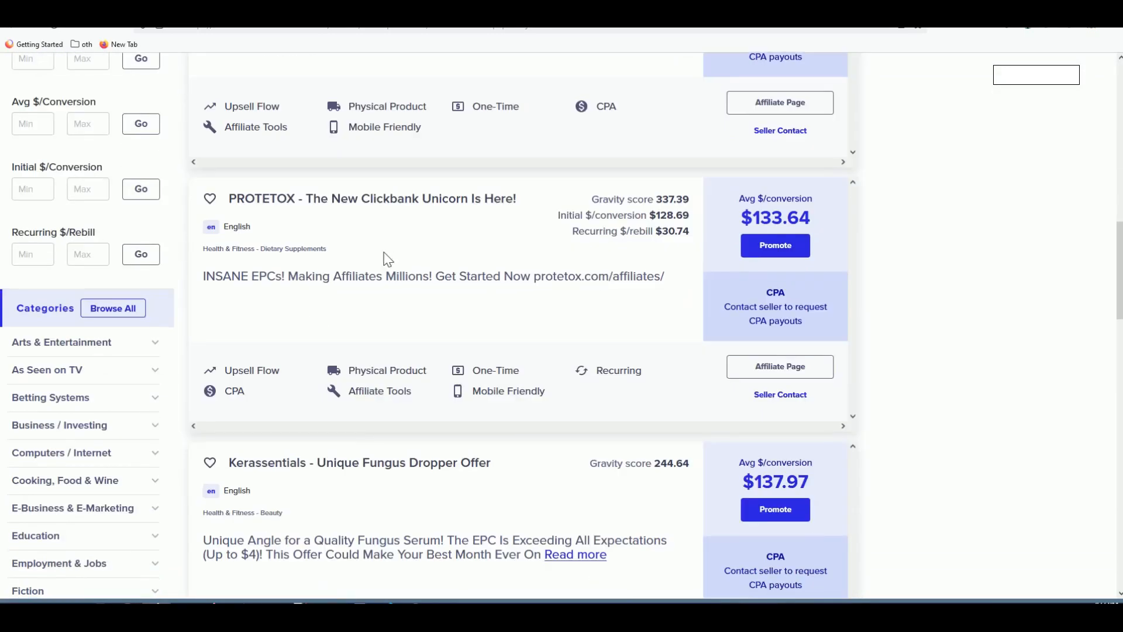
scroll(384, 257, down, 2)
click(253, 427)
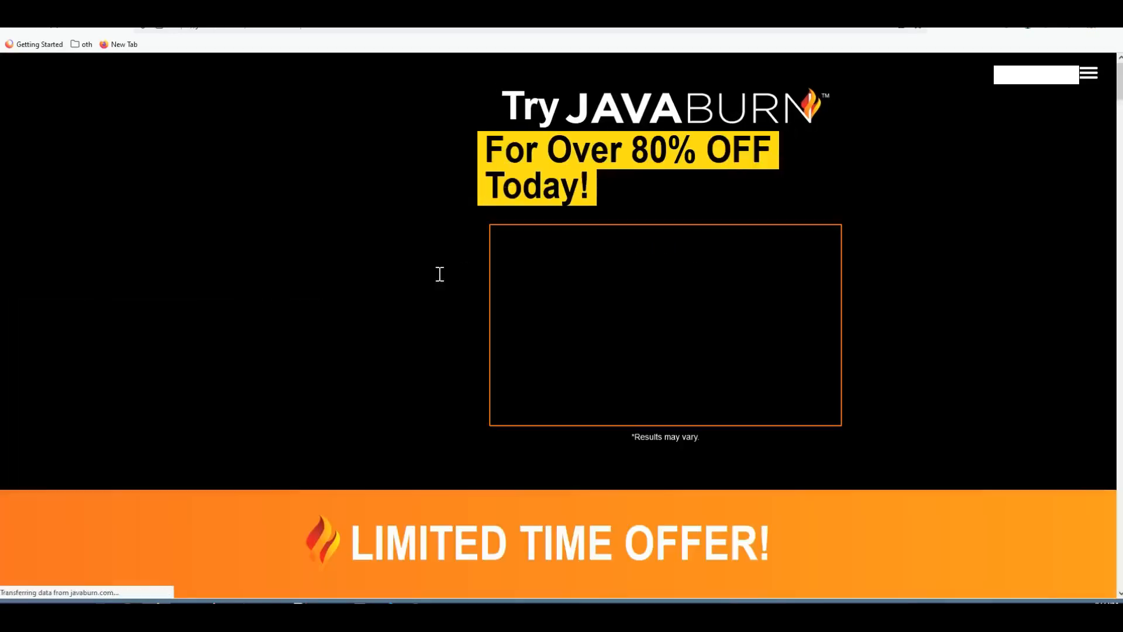
- Review the pouch pricing and product description on the Java Burn sales page, and return to the marketplace listing
scroll(390, 271, down, 3)
scroll(390, 272, down, 5)
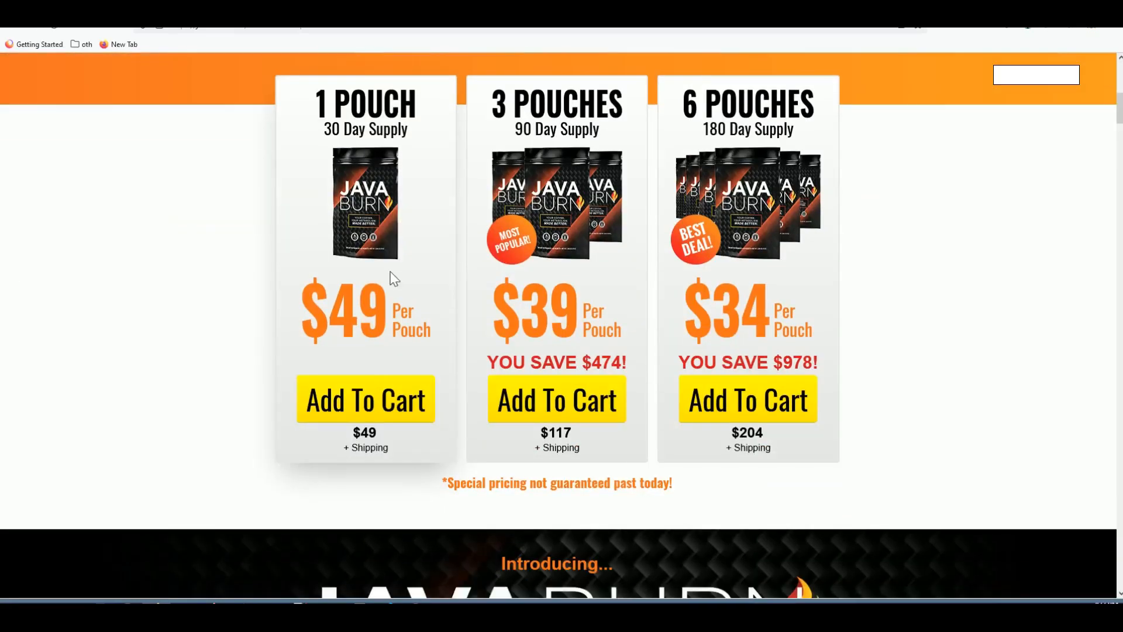
scroll(392, 281, down, 3)
scroll(391, 292, down, 7)
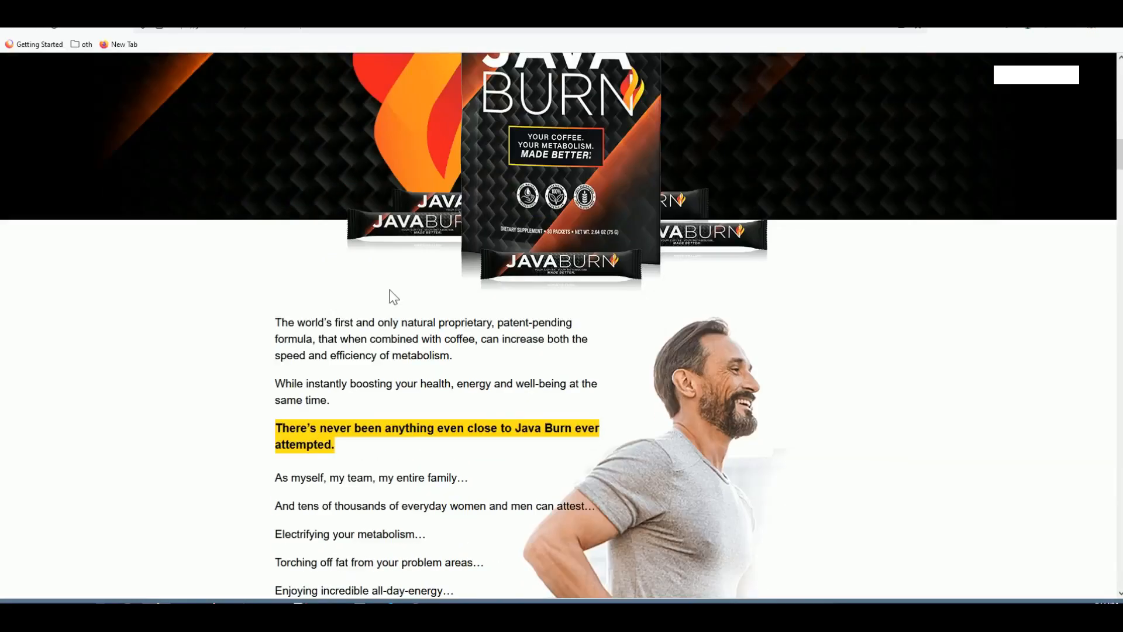
scroll(391, 293, down, 5)
scroll(391, 293, up, 6)
click(430, 6)
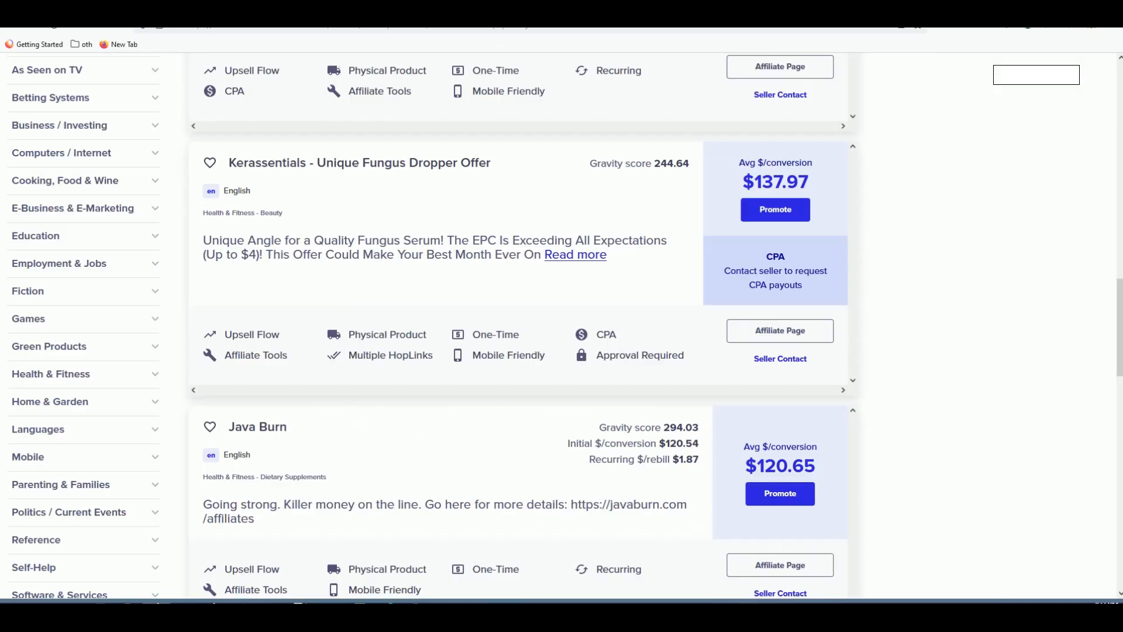
- Switch to the ThePagePro landing page list, look through its entries and highlight the Java Burn page's path
click(141, 8)
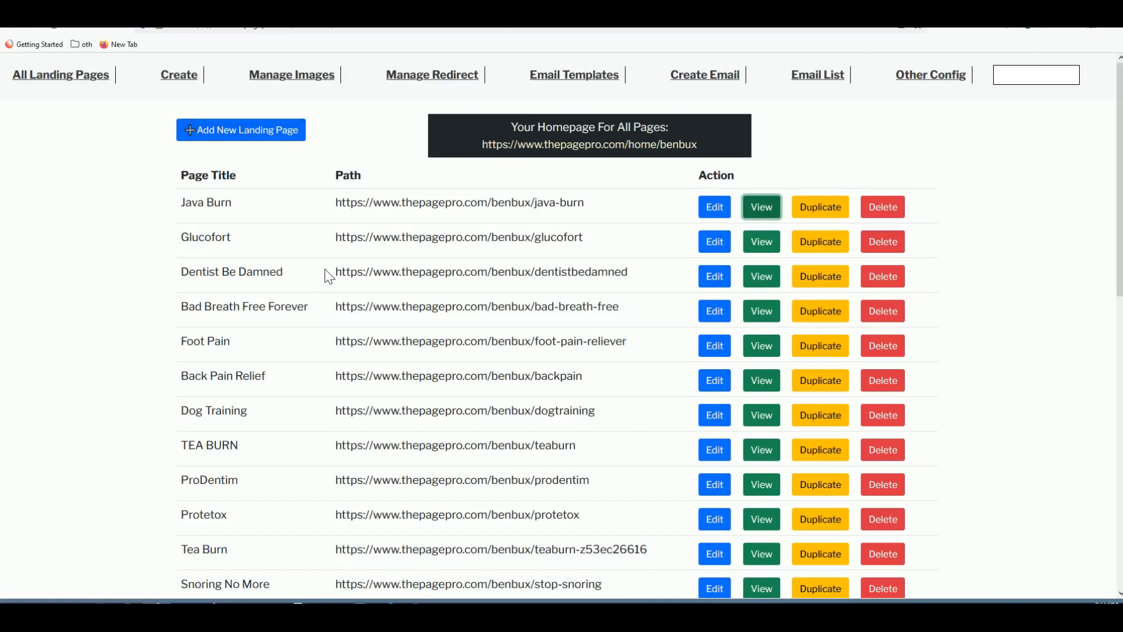
scroll(346, 294, down, 1)
scroll(346, 293, up, 1)
scroll(348, 300, down, 4)
scroll(413, 360, up, 2)
scroll(408, 359, up, 3)
drag(336, 202, 592, 208)
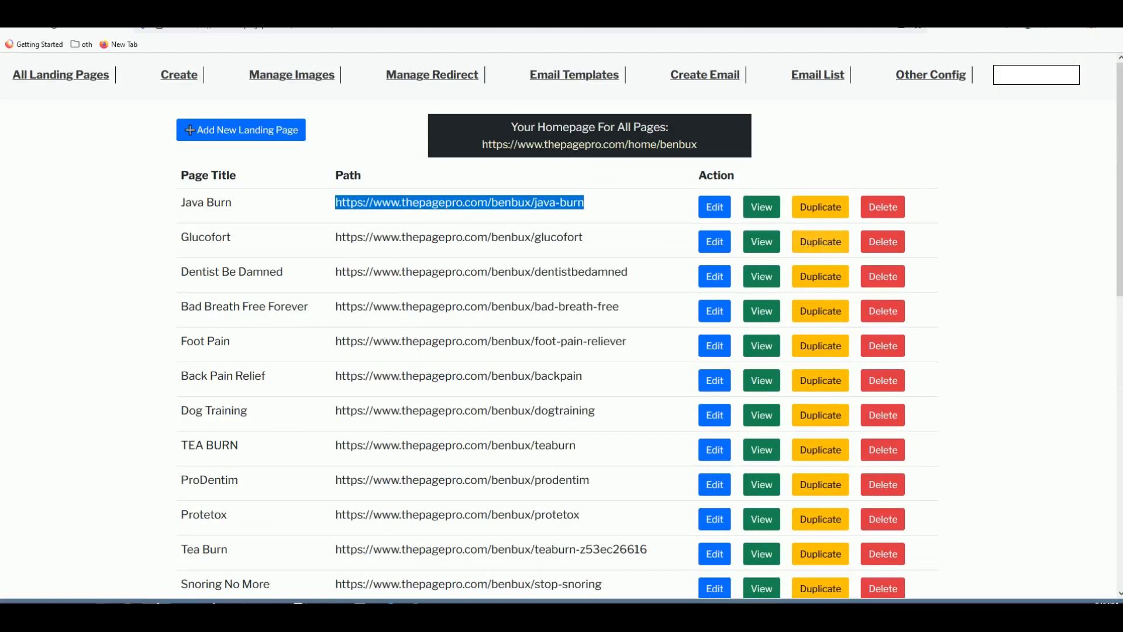
- View the published Glucofort landing page, and return to the landing page list with the path highlight cleared
click(762, 241)
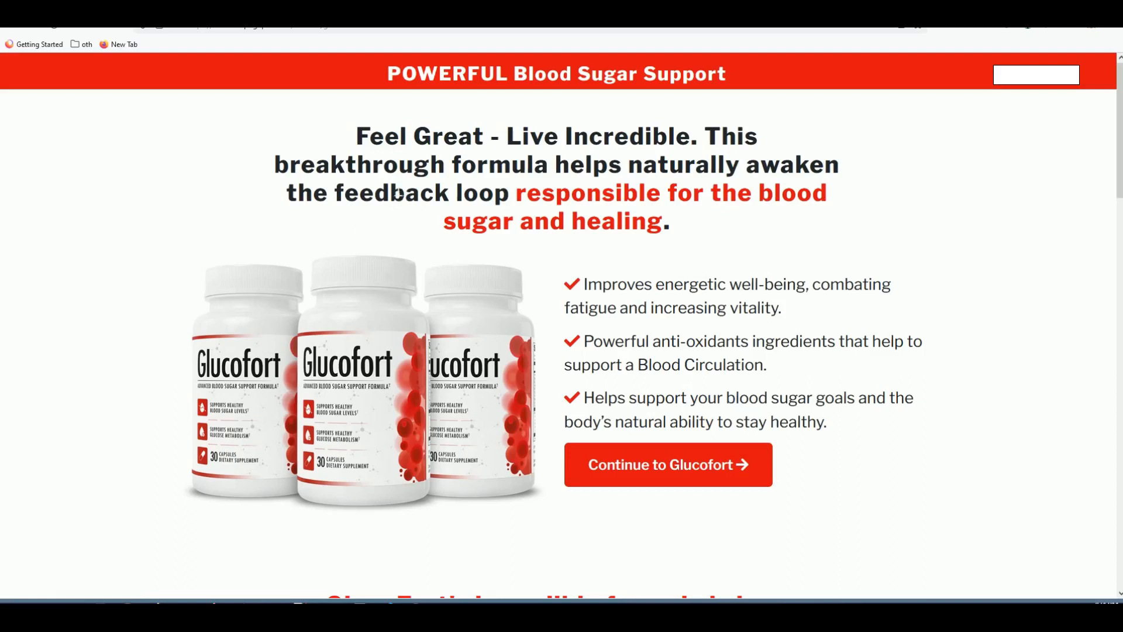
scroll(734, 289, down, 1)
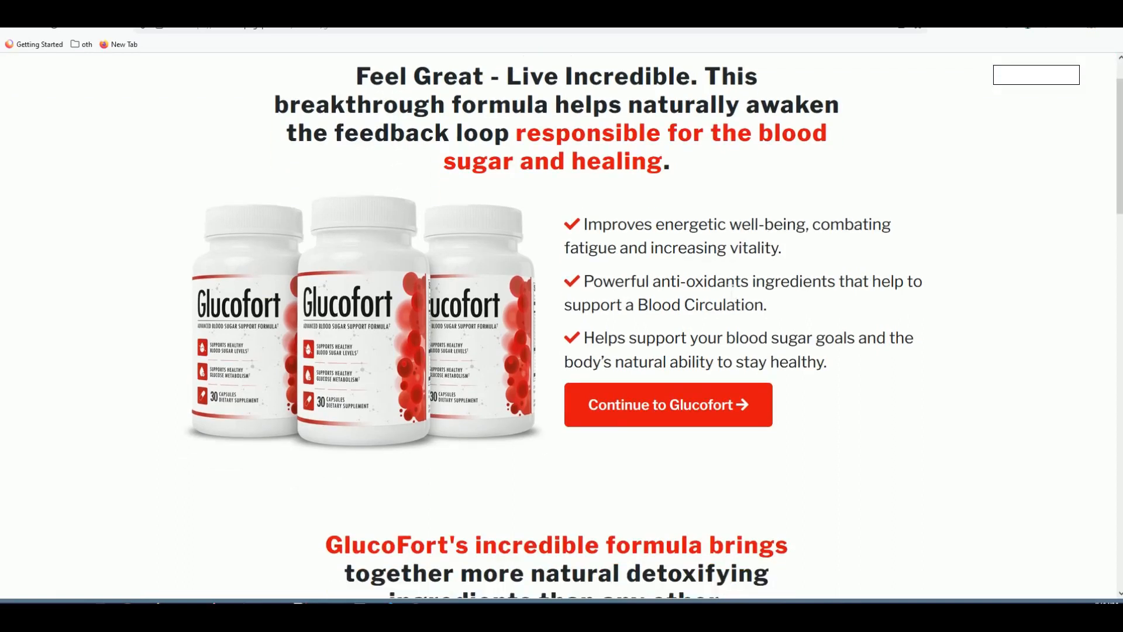
scroll(733, 289, down, 1)
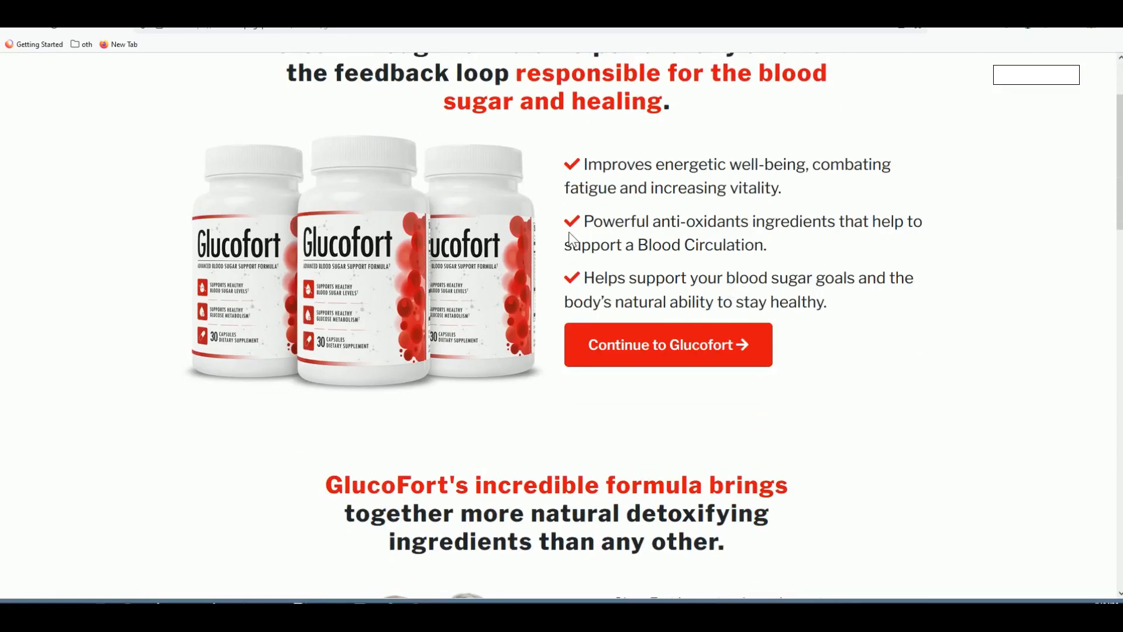
click(293, 9)
scroll(337, 325, down, 2)
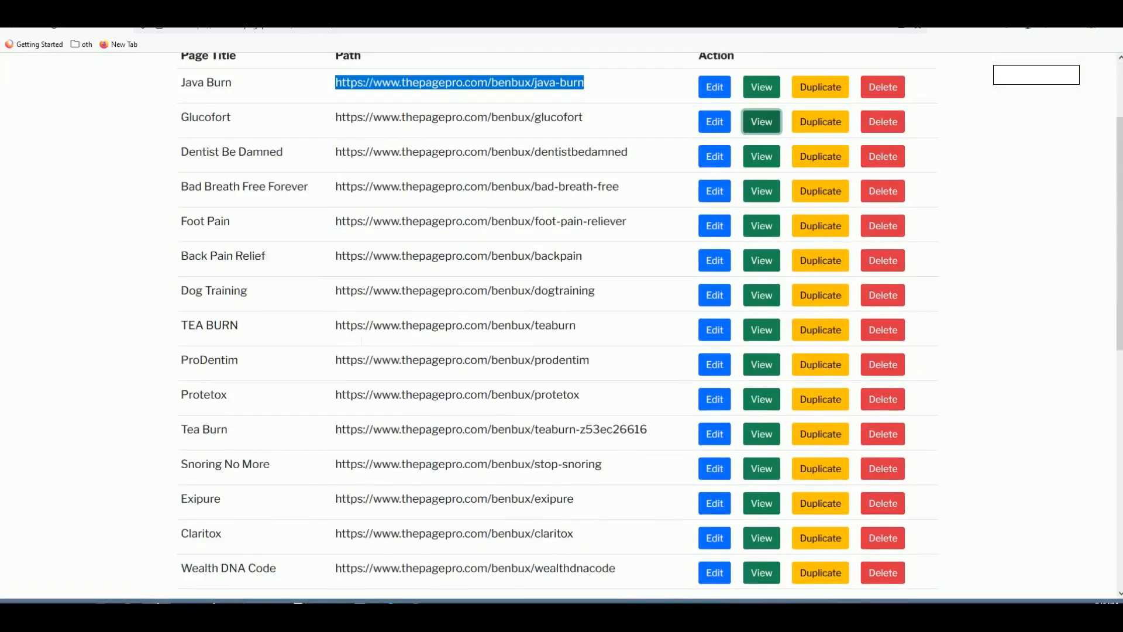
scroll(359, 333, up, 2)
click(370, 320)
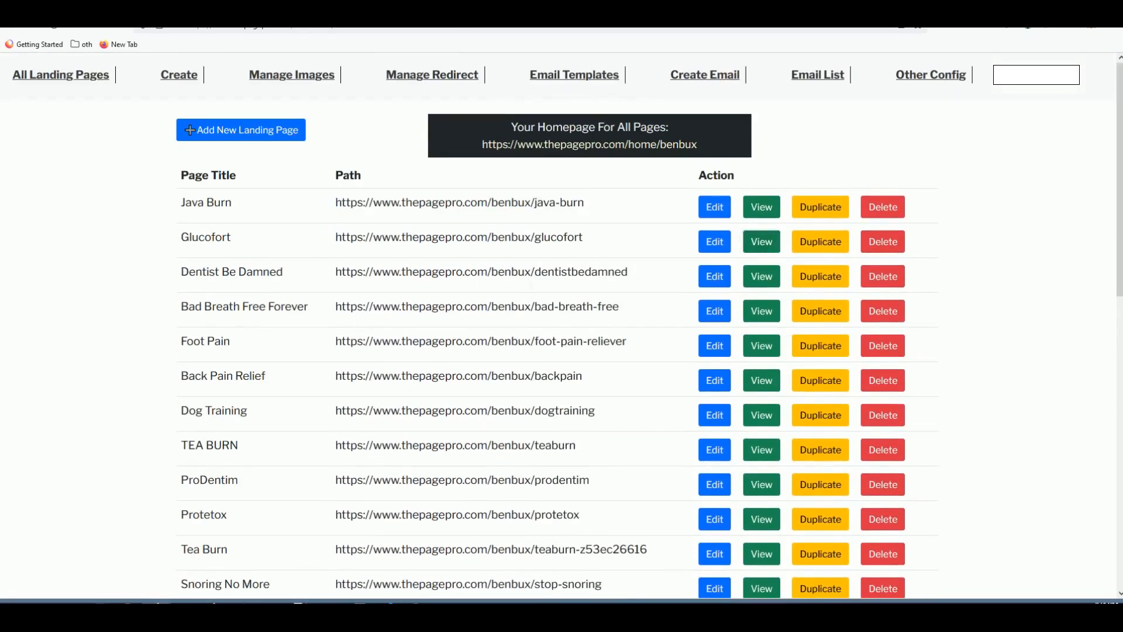
- Open the Glucofort landing page for editing and review its page details, affiliate link, header script and bullet section fields
click(715, 241)
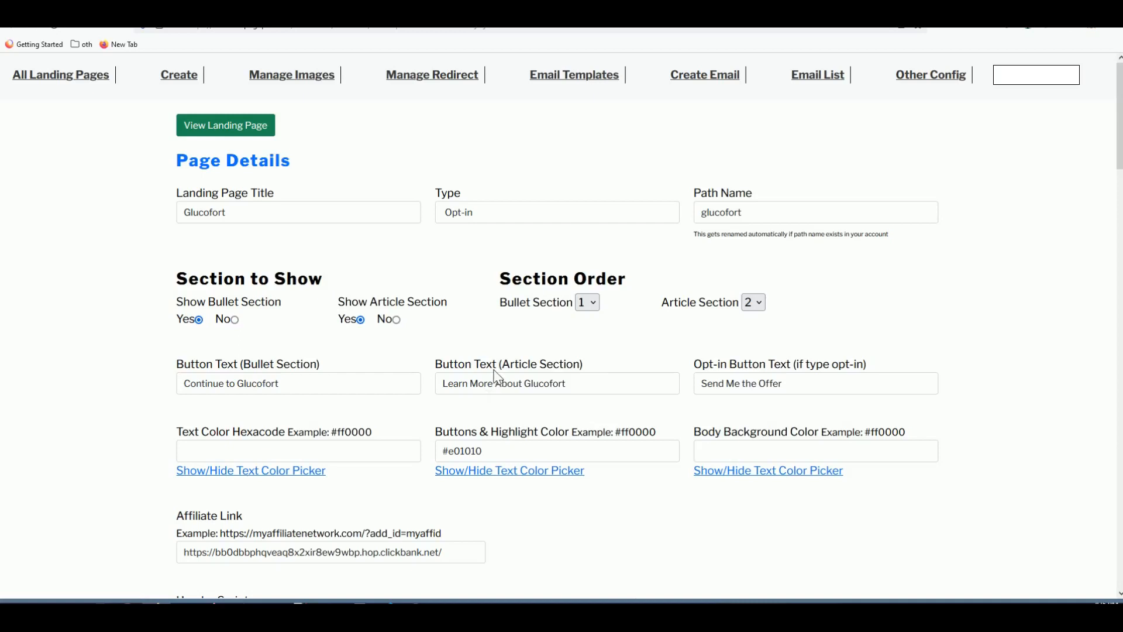
scroll(312, 402, down, 2)
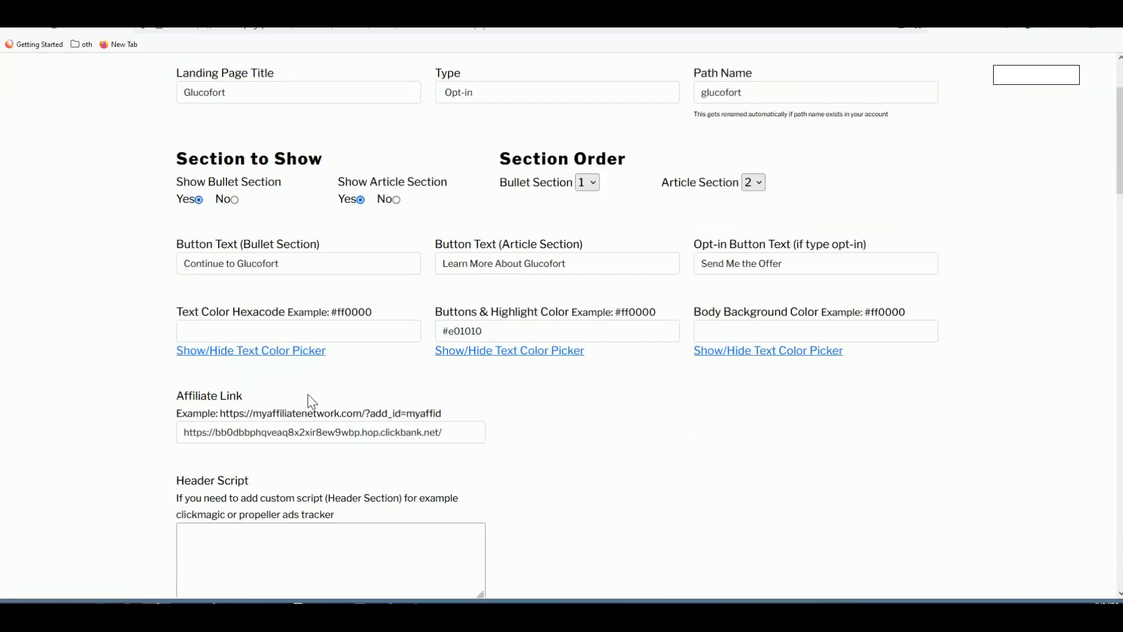
scroll(506, 383, down, 6)
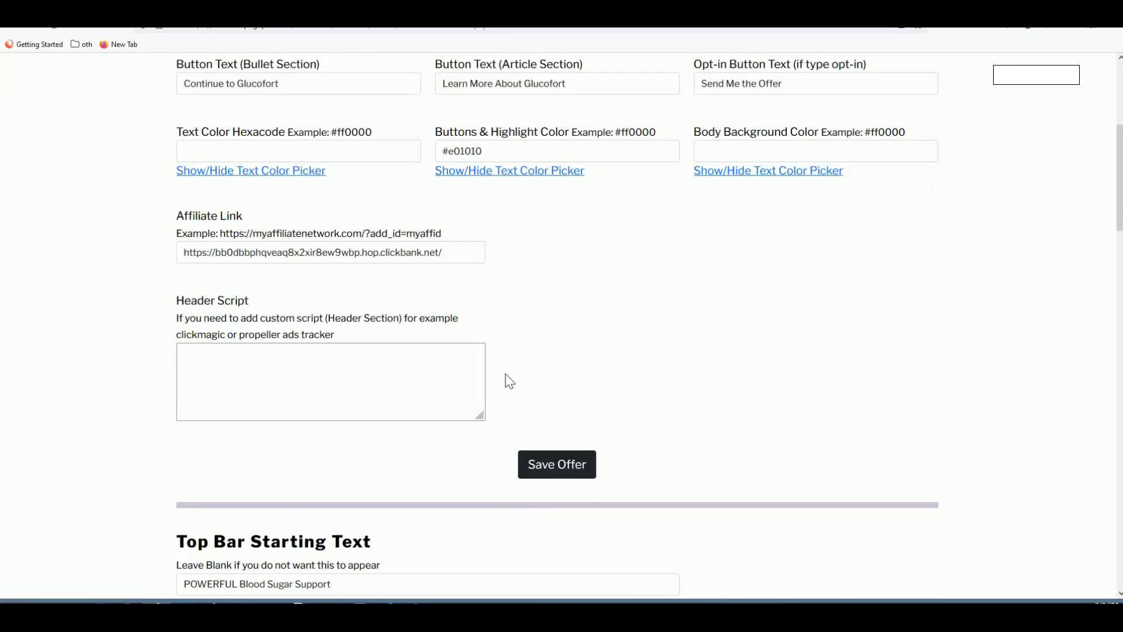
scroll(562, 328, up, 5)
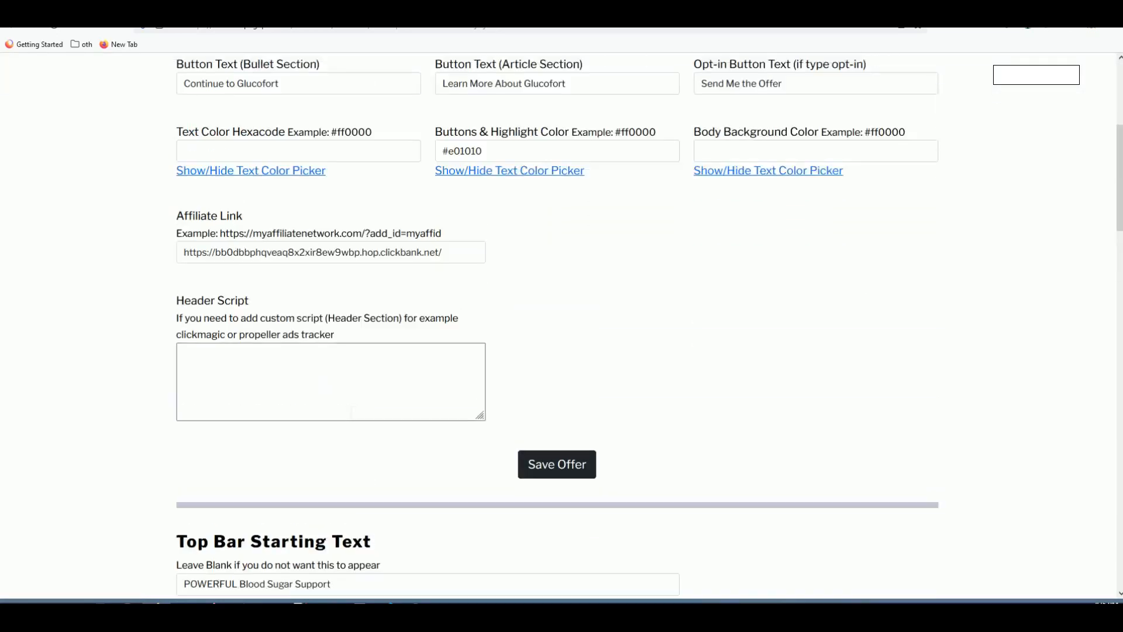
scroll(662, 238, down, 2)
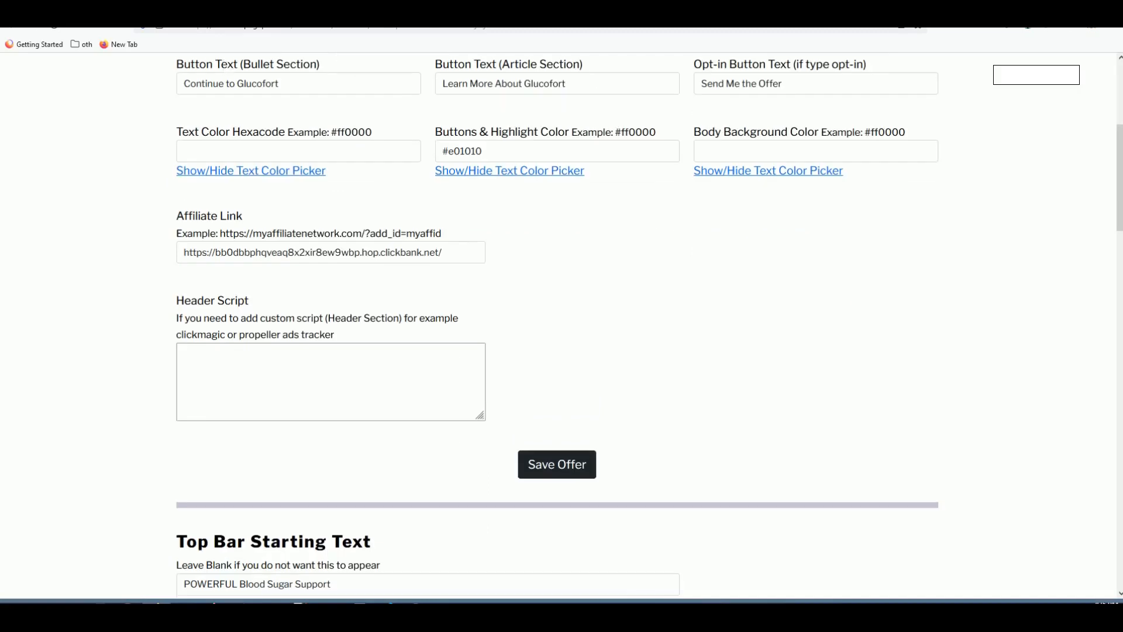
scroll(562, 328, down, 7)
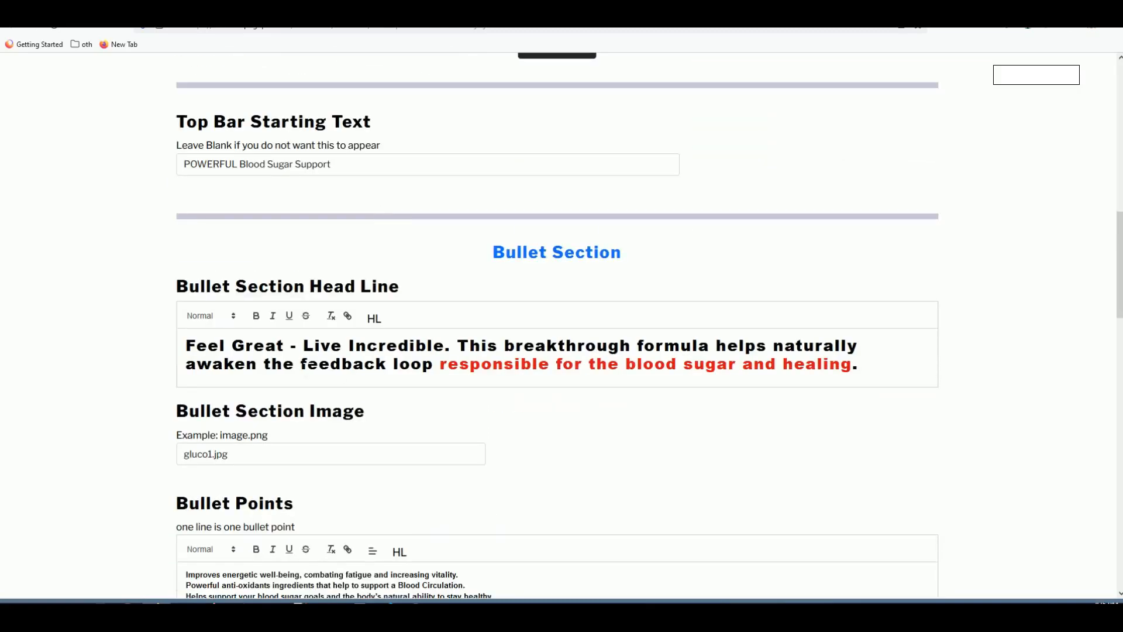
- Switch to the published Glucofort page and examine its headline and bullet points, highlighting the anti-oxidants bullet
click(375, 12)
scroll(372, 179, up, 2)
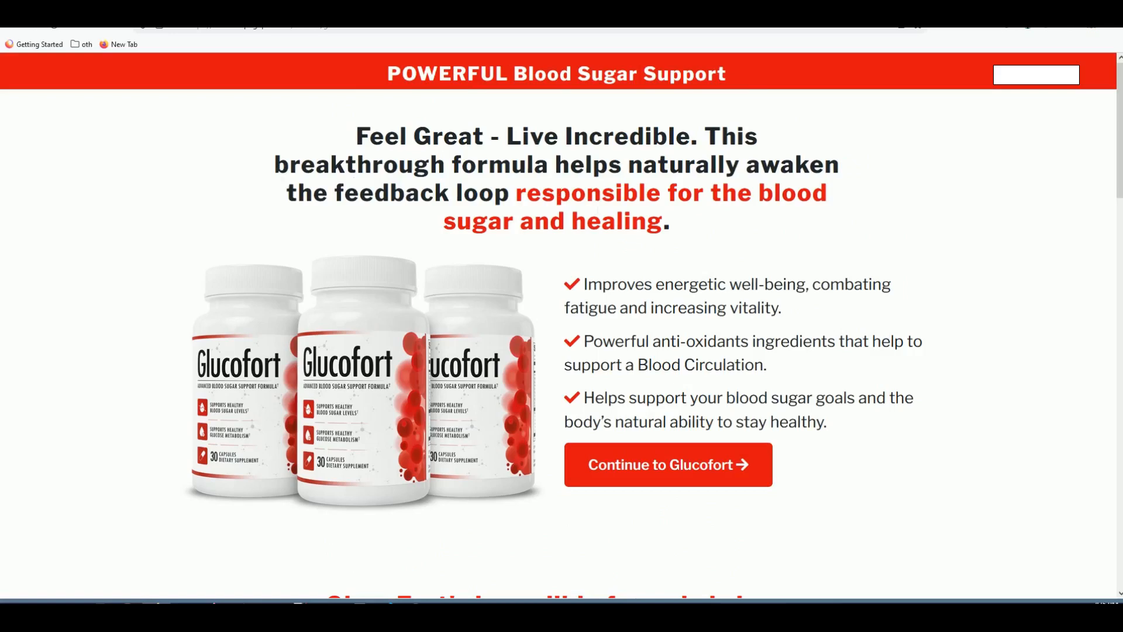
scroll(433, 278, down, 4)
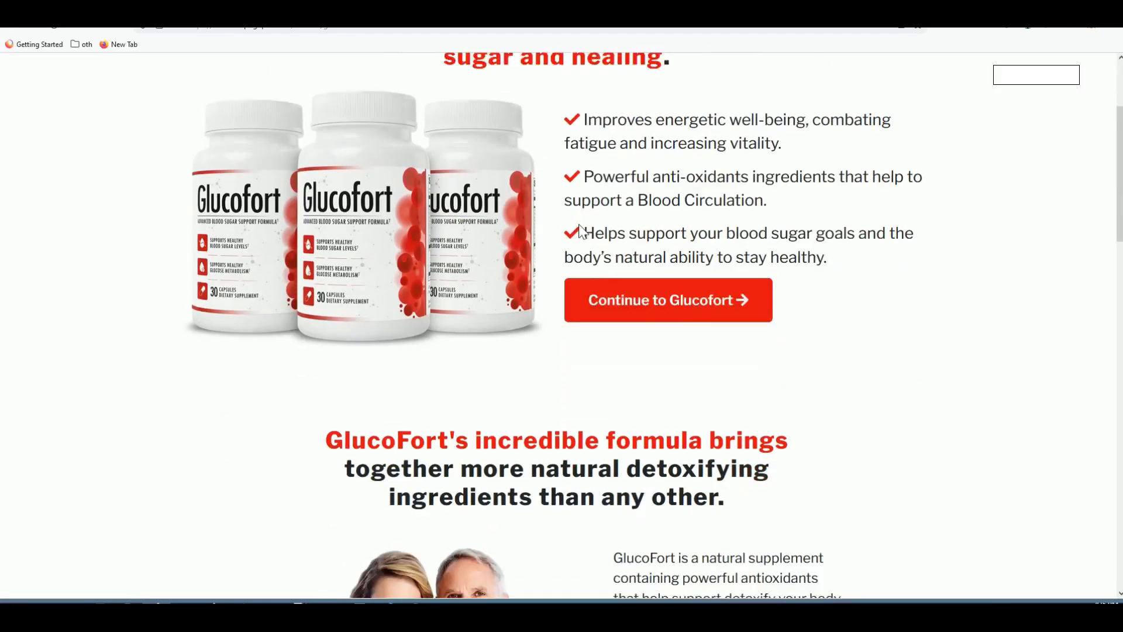
scroll(435, 279, up, 4)
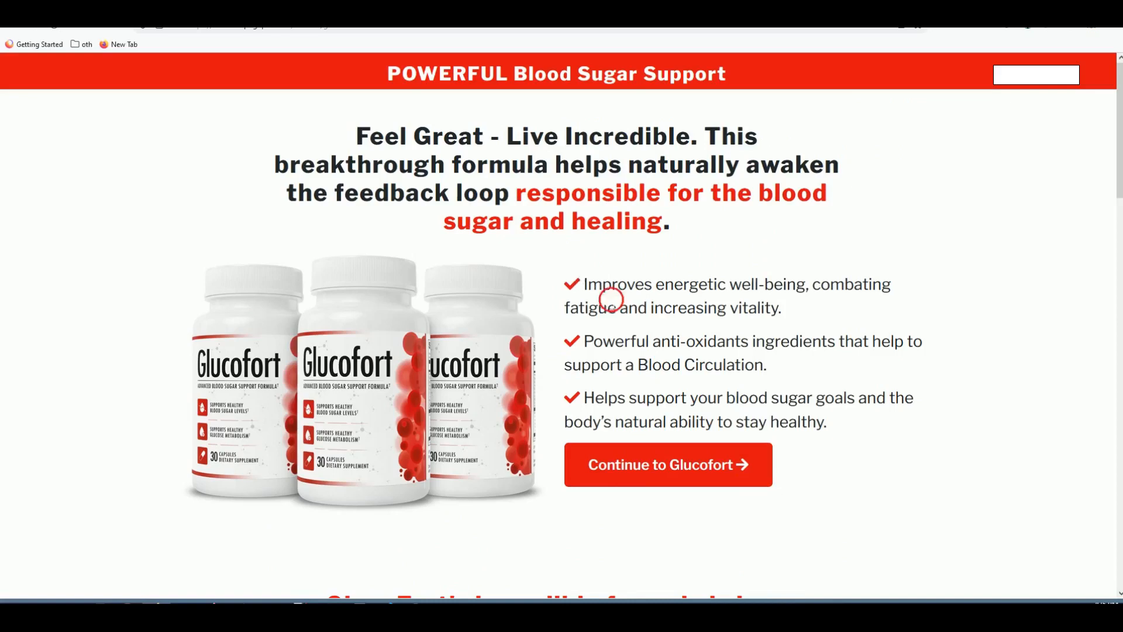
drag(582, 341, 841, 374)
click(841, 374)
scroll(650, 406, down, 1)
scroll(585, 363, down, 2)
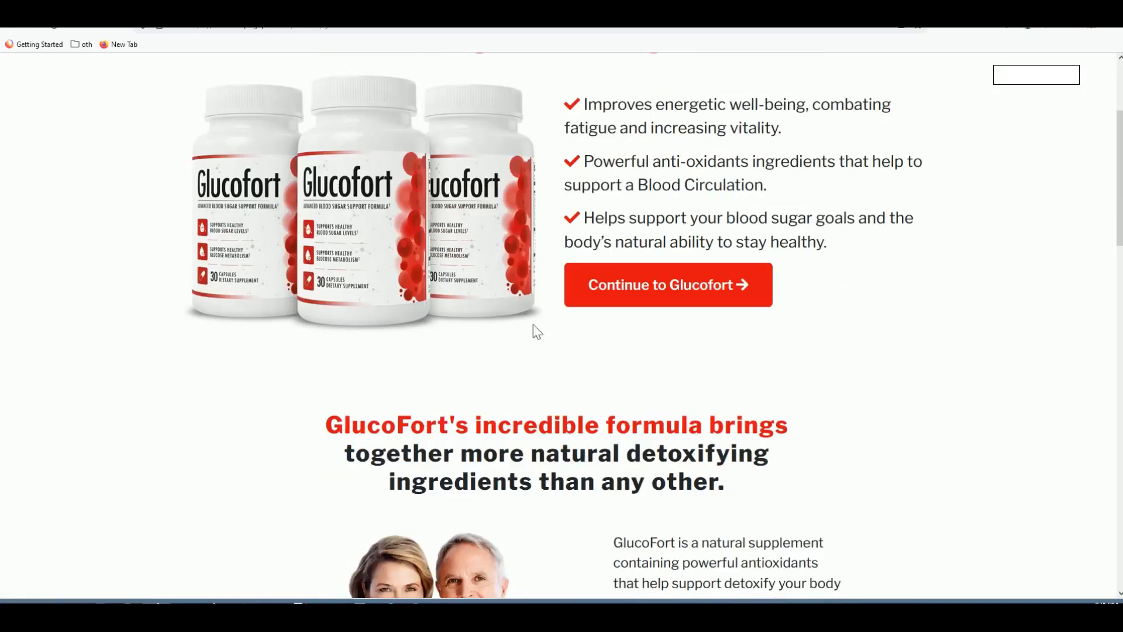
- Examine the Glucofort page's article section, highlighting its headline and reading the text below
scroll(506, 346, down, 2)
drag(347, 308, 673, 361)
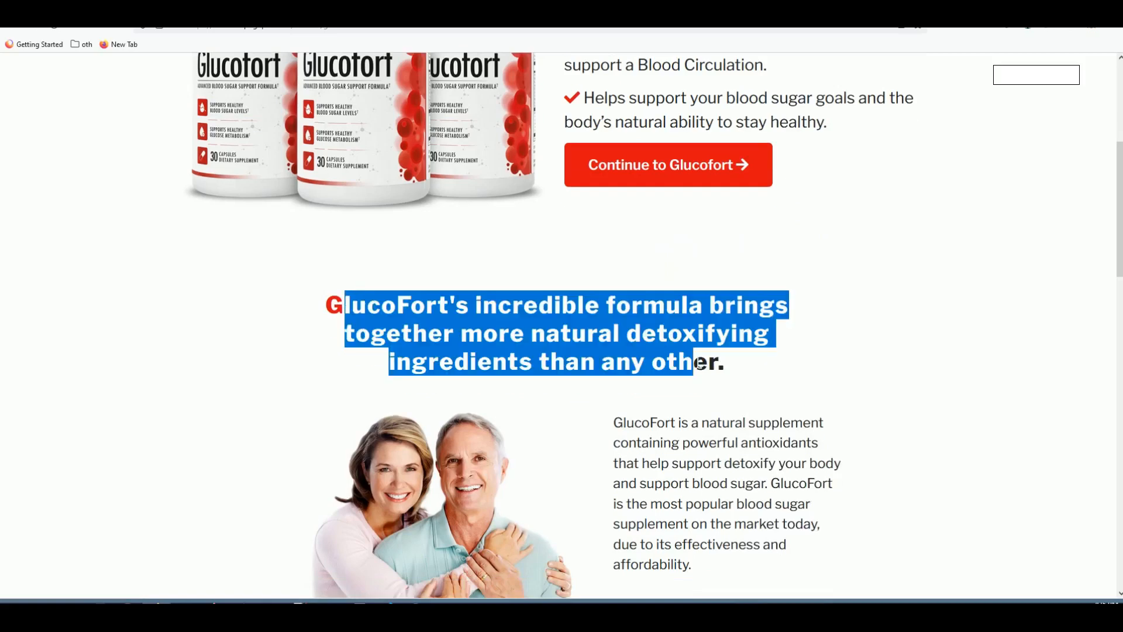
click(673, 362)
scroll(673, 362, down, 1)
scroll(686, 362, down, 3)
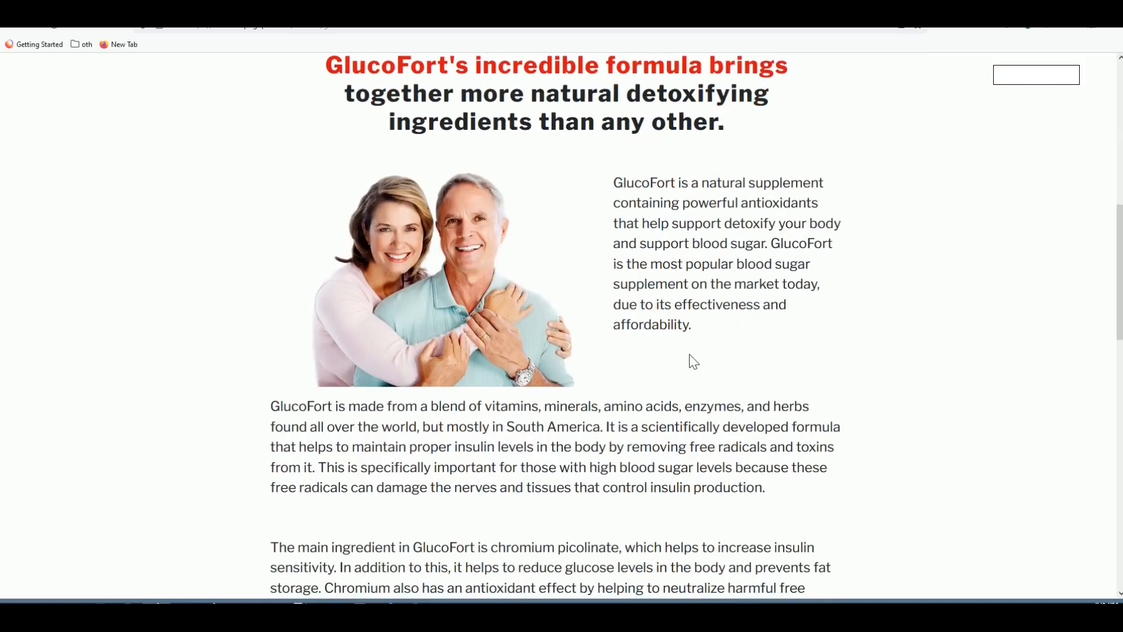
scroll(692, 361, up, 10)
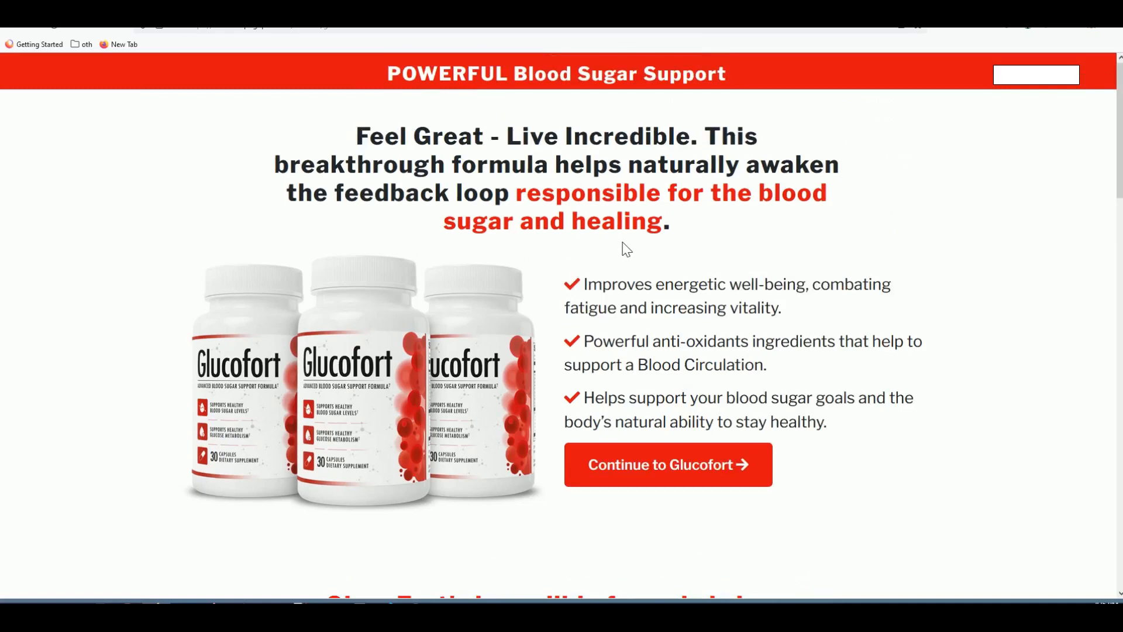
- Switch to the published Java Burn landing page and look over its headline, image and bullet points
click(334, 6)
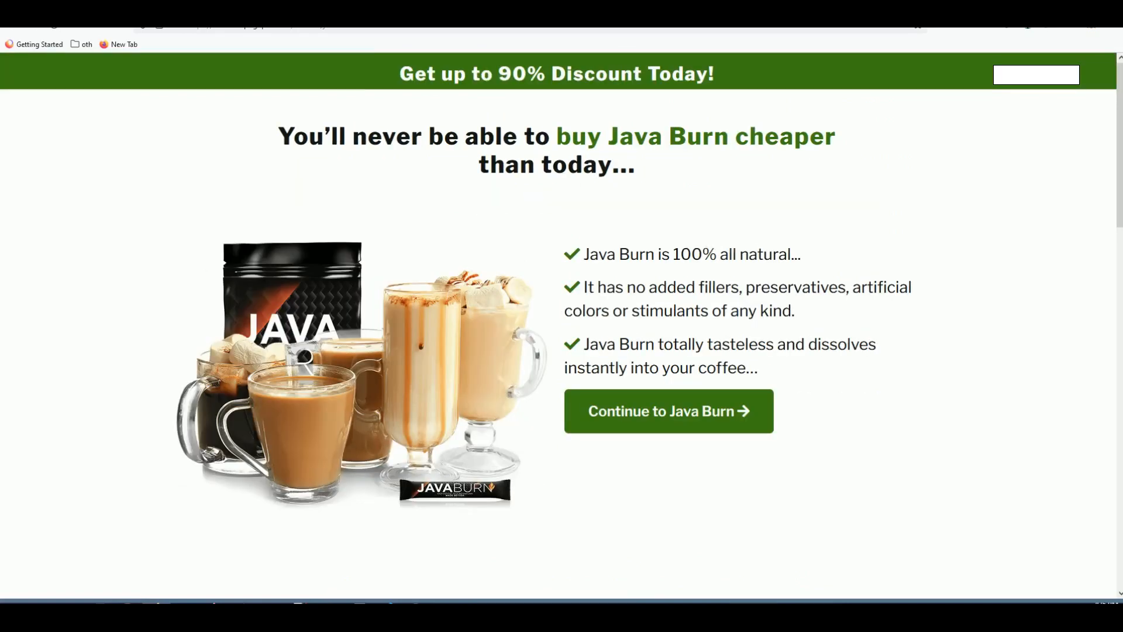
click(397, 168)
scroll(398, 167, down, 5)
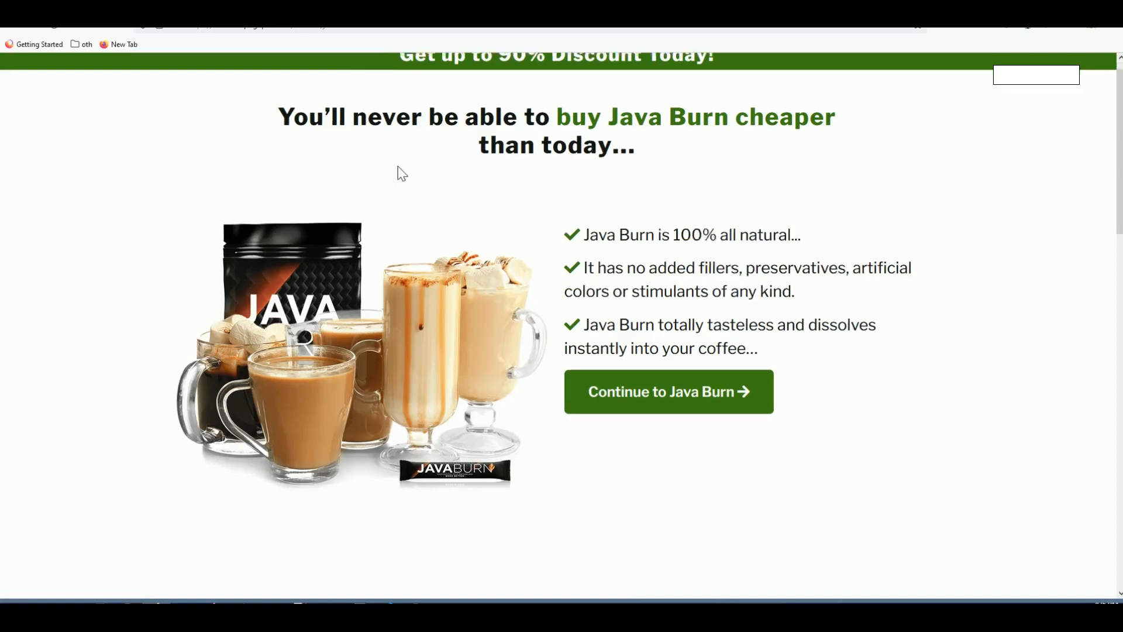
scroll(398, 167, up, 3)
- Leave the Glucofort editor for the list of all landing pages and point out the Java Burn page's path by highlighting it
click(225, 7)
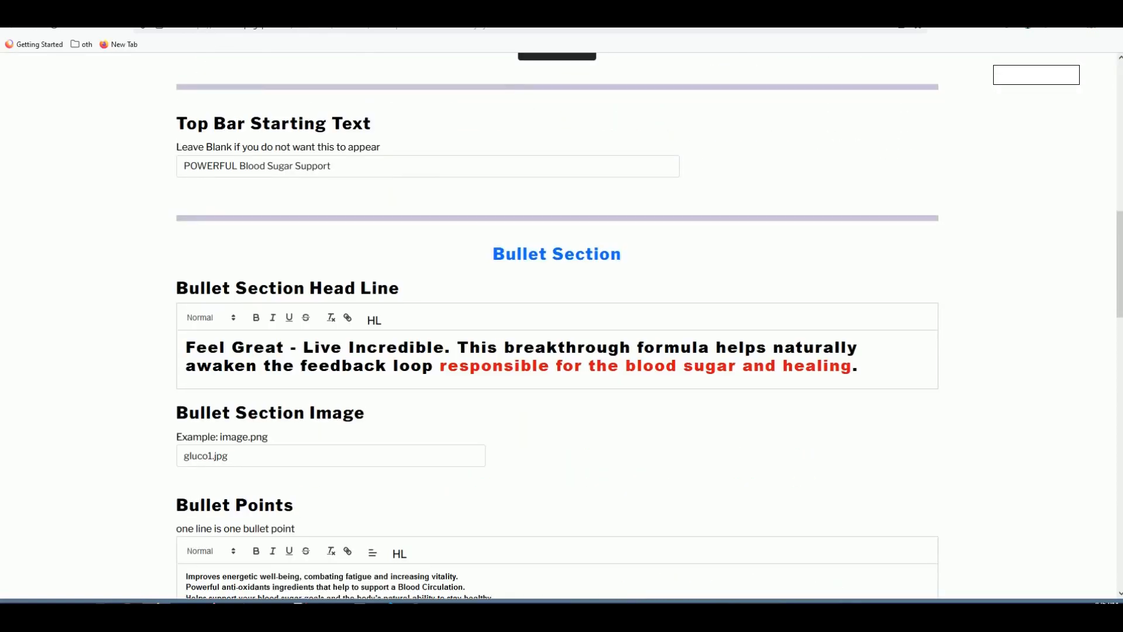
scroll(296, 155, up, 10)
click(59, 76)
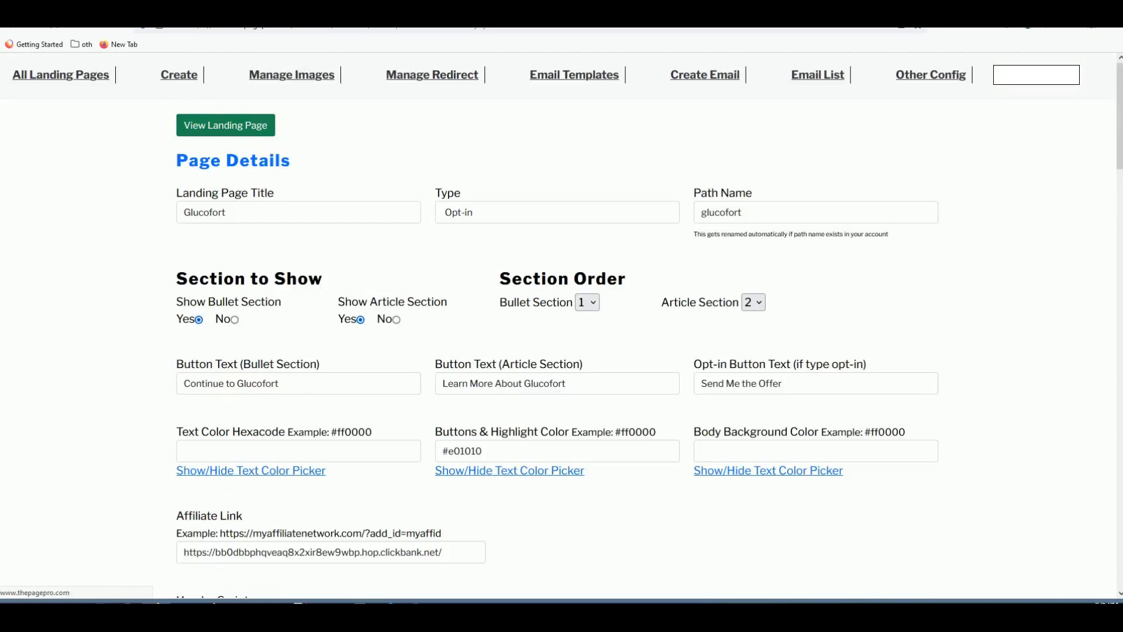
drag(335, 204, 585, 207)
click(553, 213)
triple_click(399, 205)
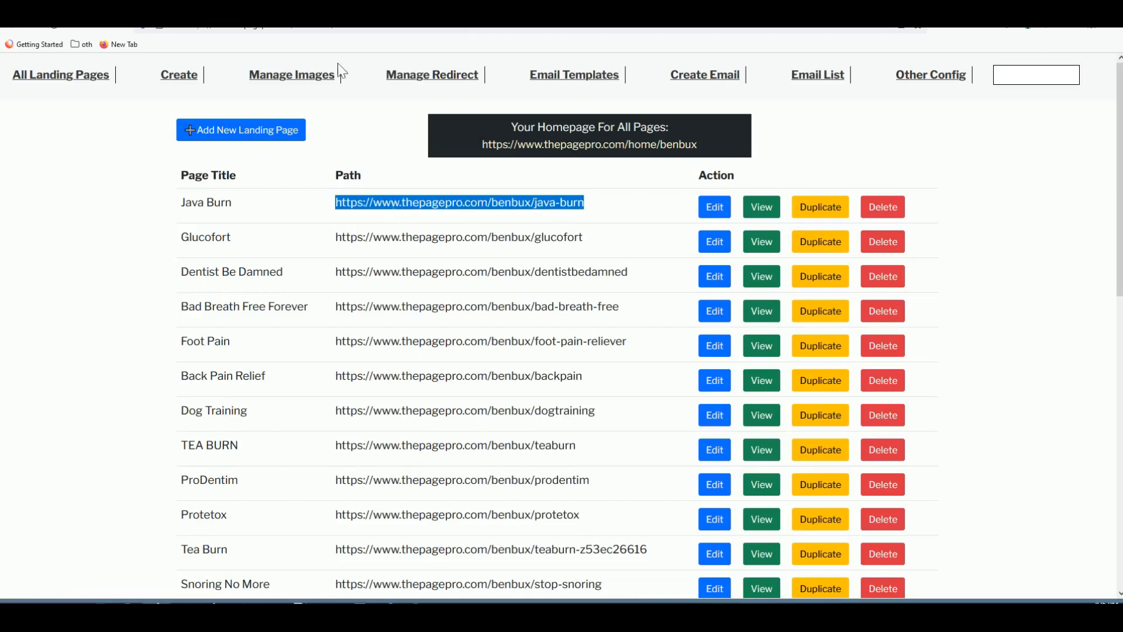
scroll(326, 448, down, 3)
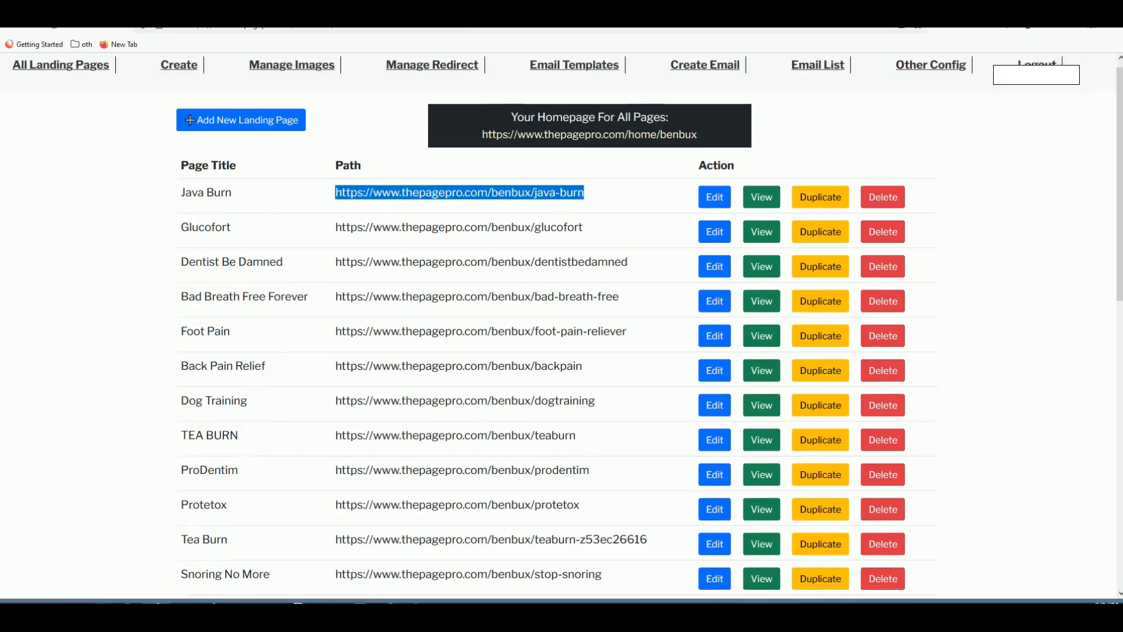
scroll(325, 448, up, 3)
click(319, 441)
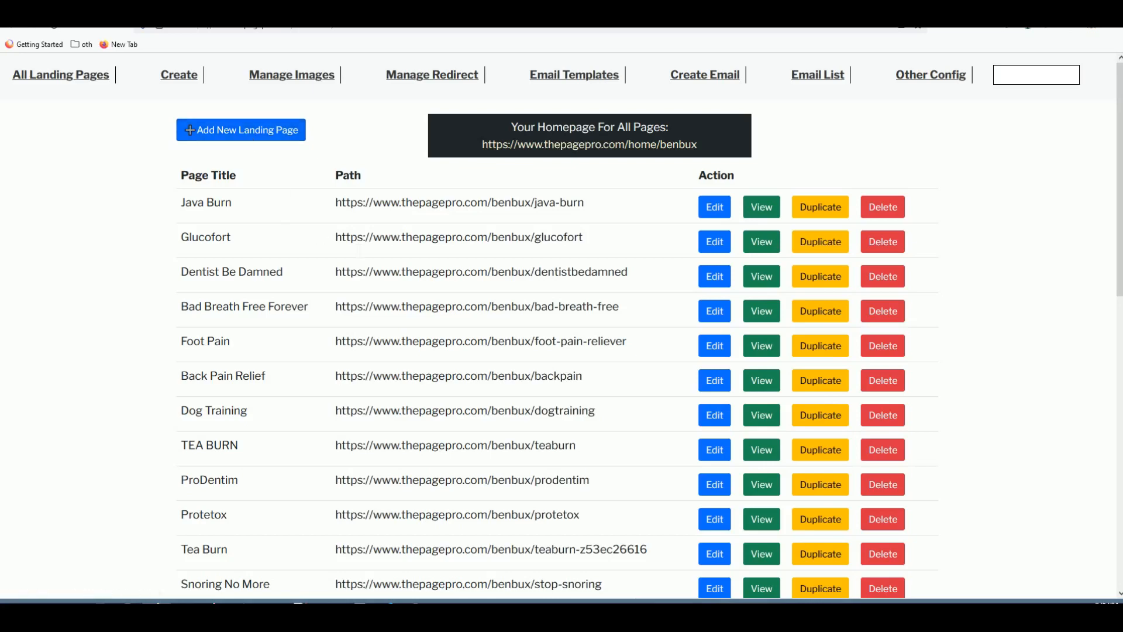
- Go back to the published Java Burn landing page and view its bullet section again
click(234, 9)
scroll(496, 230, up, 2)
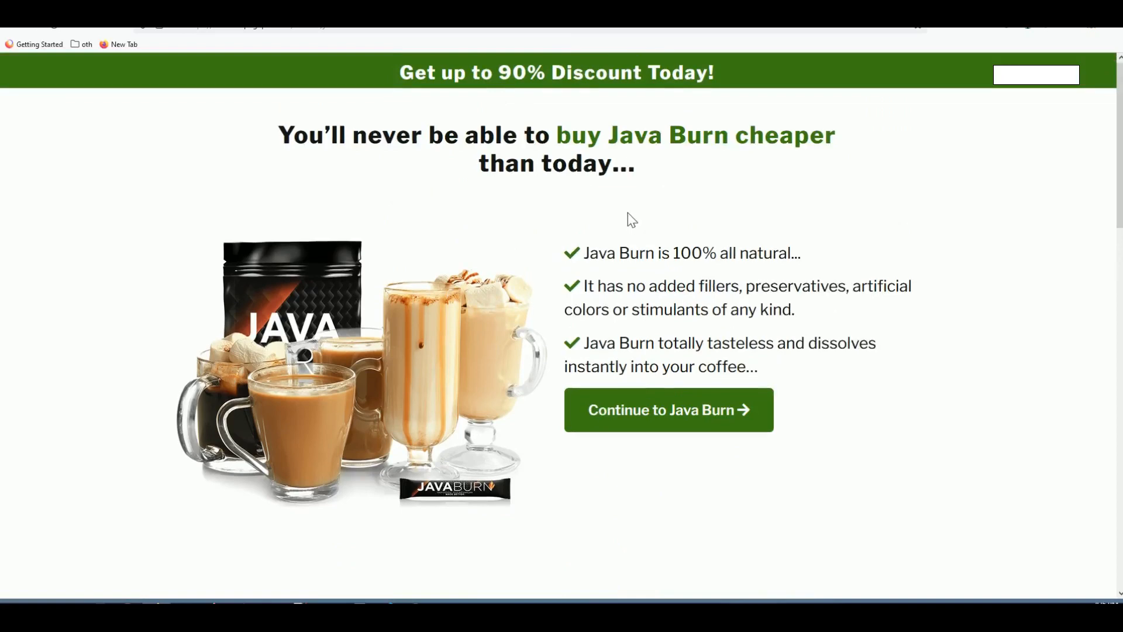
scroll(629, 214, down, 2)
scroll(644, 223, up, 2)
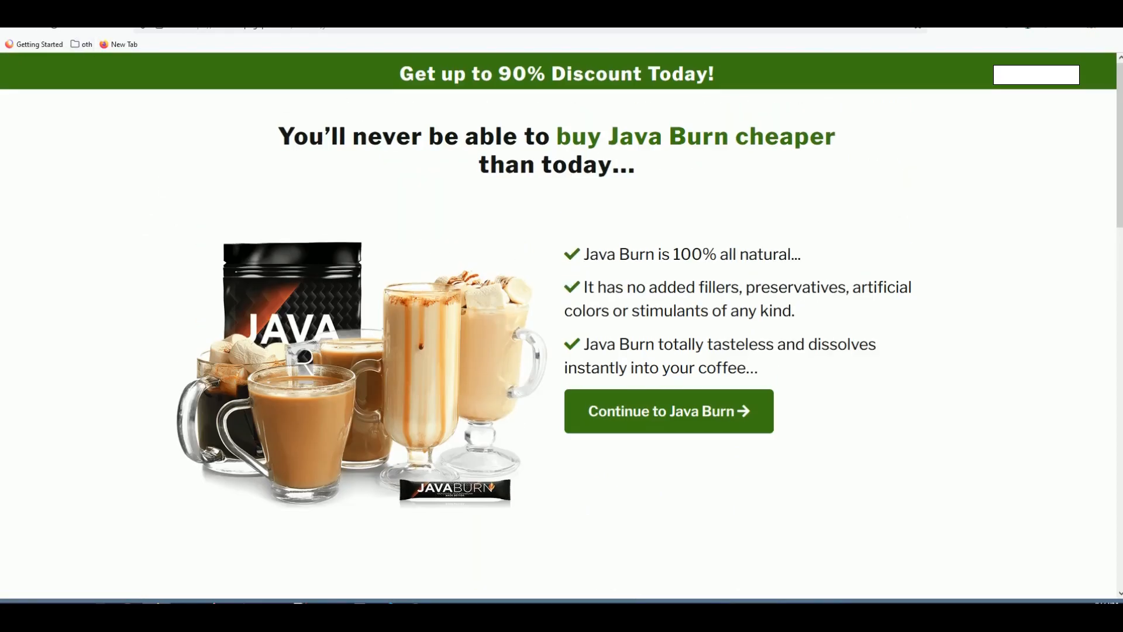
- Switch to the Google Ads overview and open Keyword Planner from its planning tools
click(280, 8)
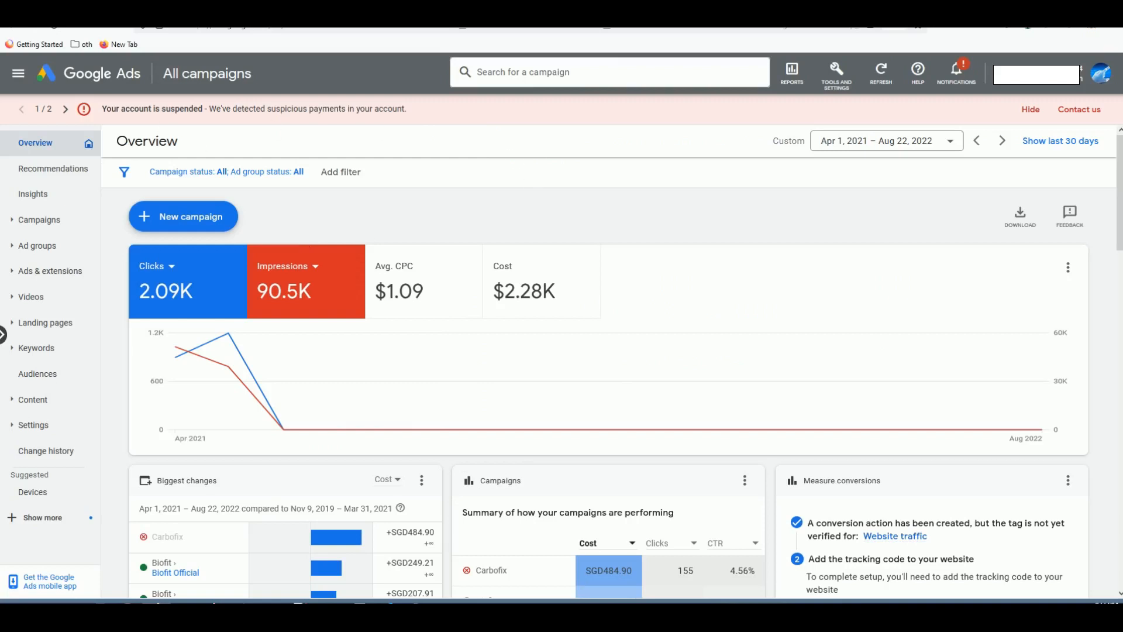
triple_click(272, 110)
click(444, 220)
click(836, 75)
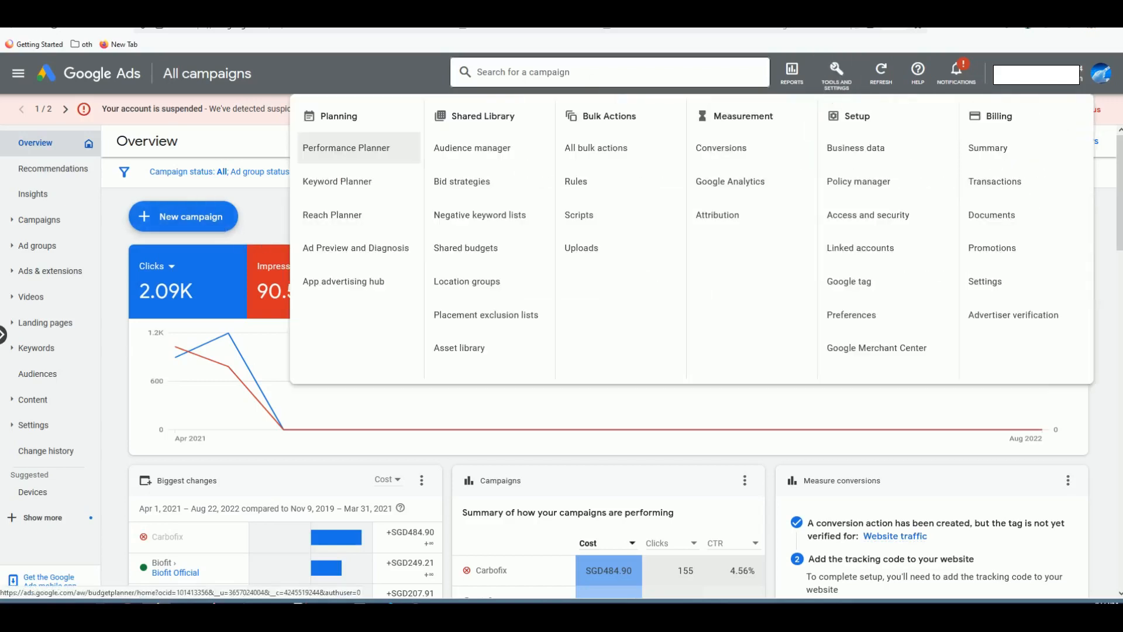
right_click(348, 192)
click(360, 199)
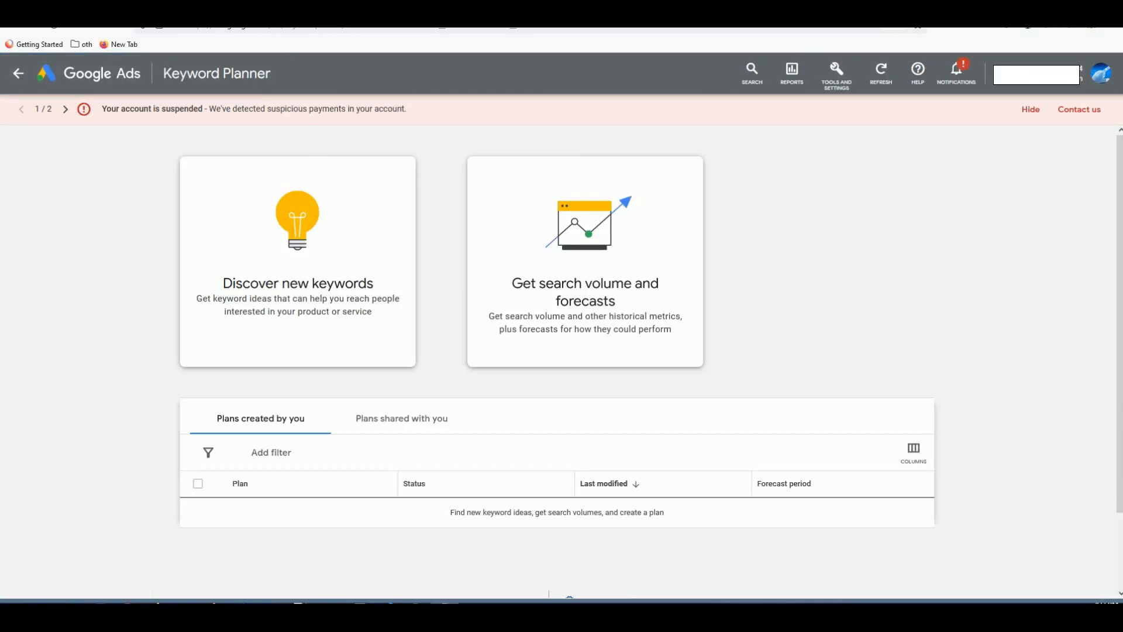
- Resize the blank Notepad window over the Keyword Planner page and set its font size to 18
drag(904, 260, 944, 466)
click(445, 172)
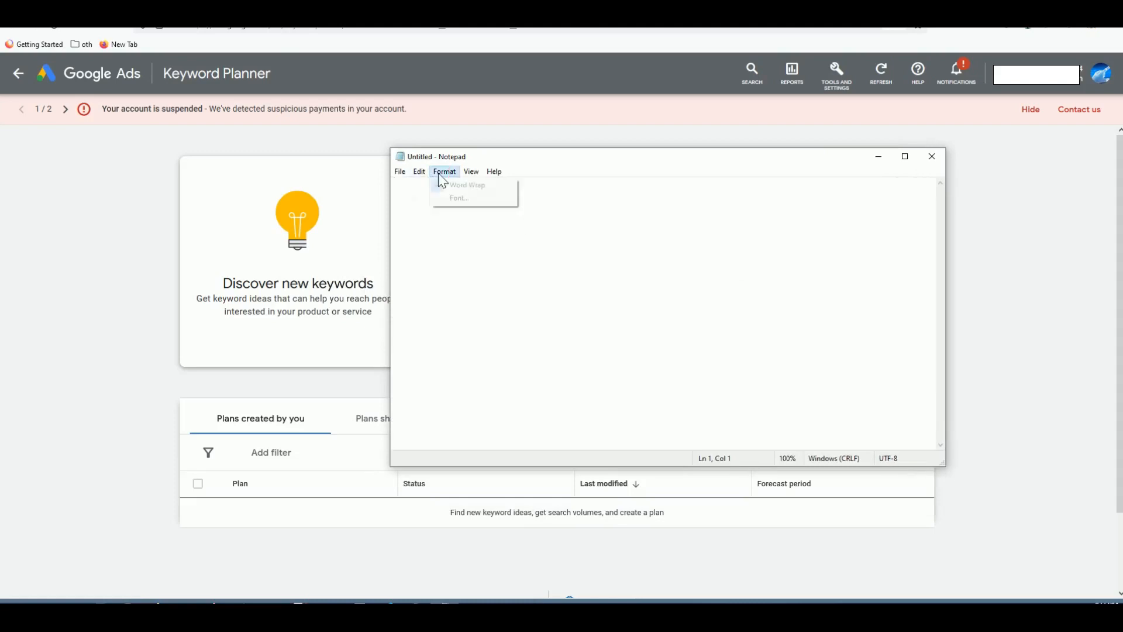
click(461, 199)
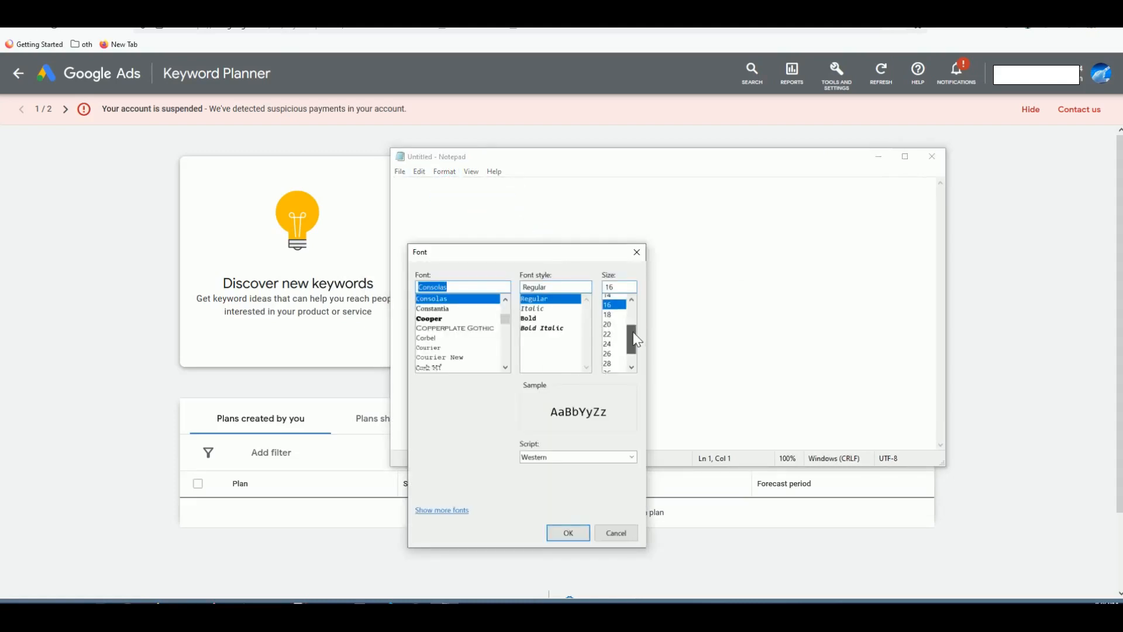
drag(634, 333, 633, 330)
click(612, 319)
click(566, 533)
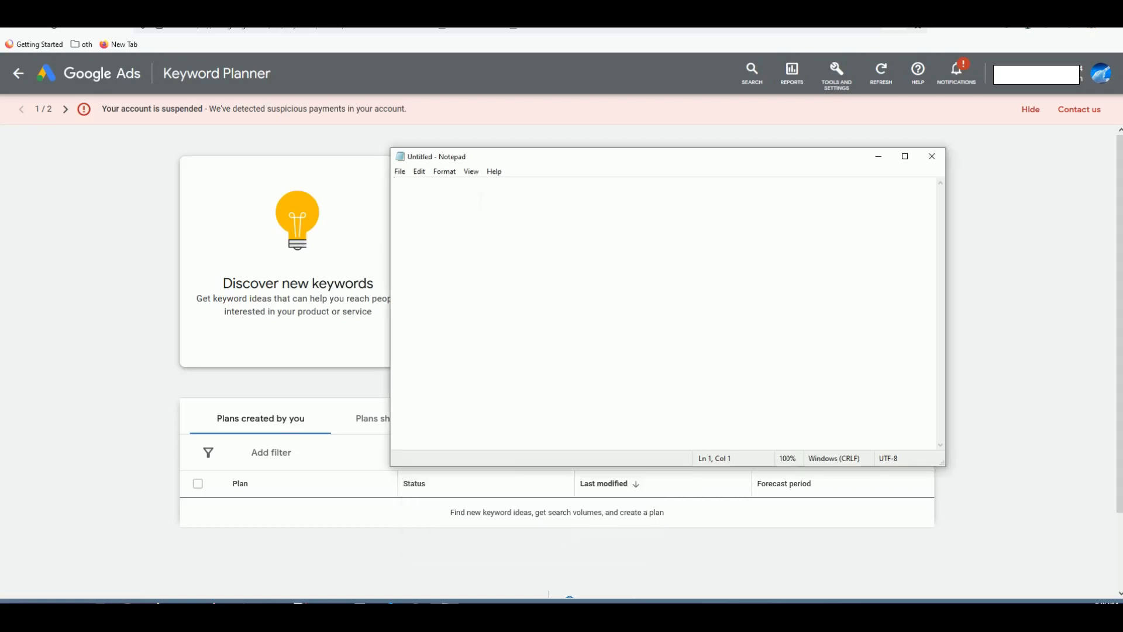
- Change the Notepad font size to 12, keeping Consolas Regular
click(444, 171)
click(461, 199)
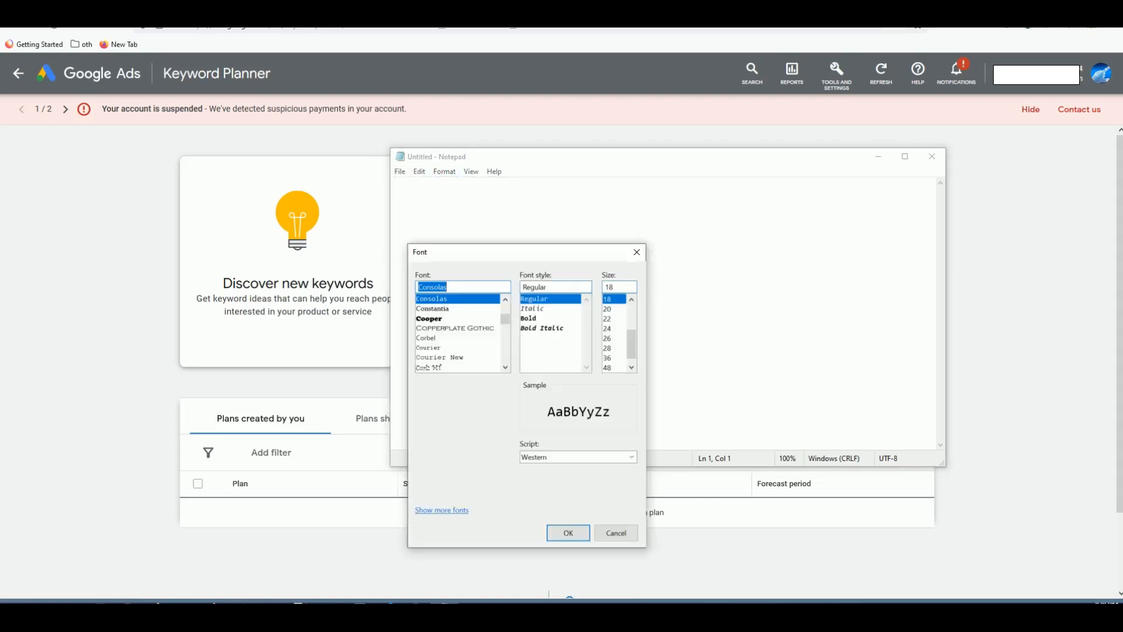
scroll(615, 334, up, 2)
click(611, 329)
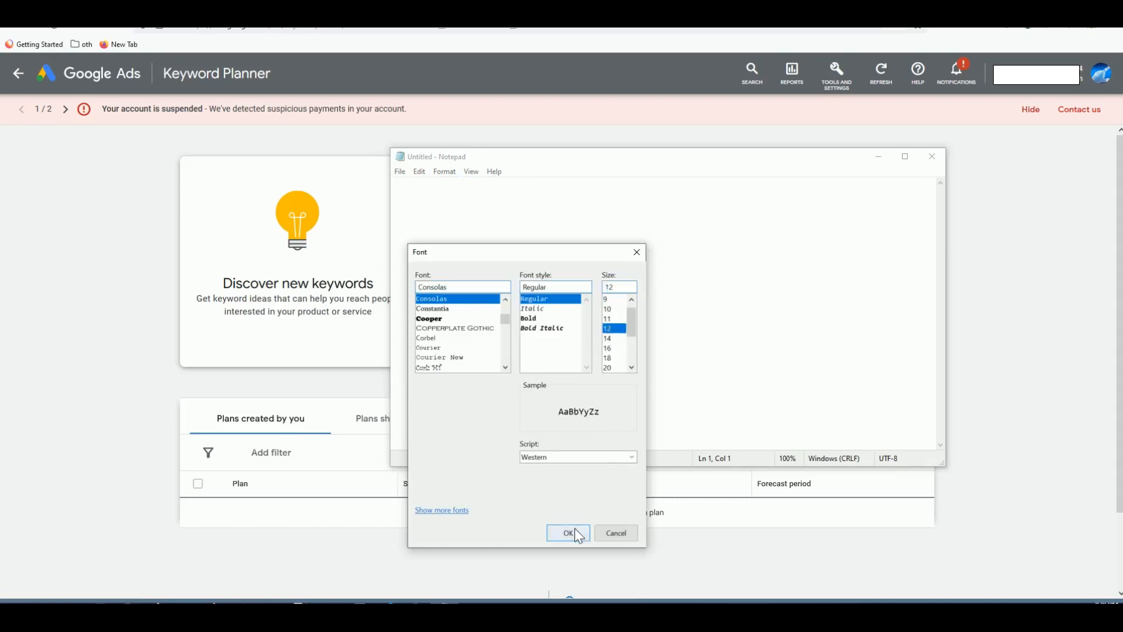
click(569, 533)
- Start discovering new keywords and replace the target location Singapore with the United States
click(312, 283)
click(320, 297)
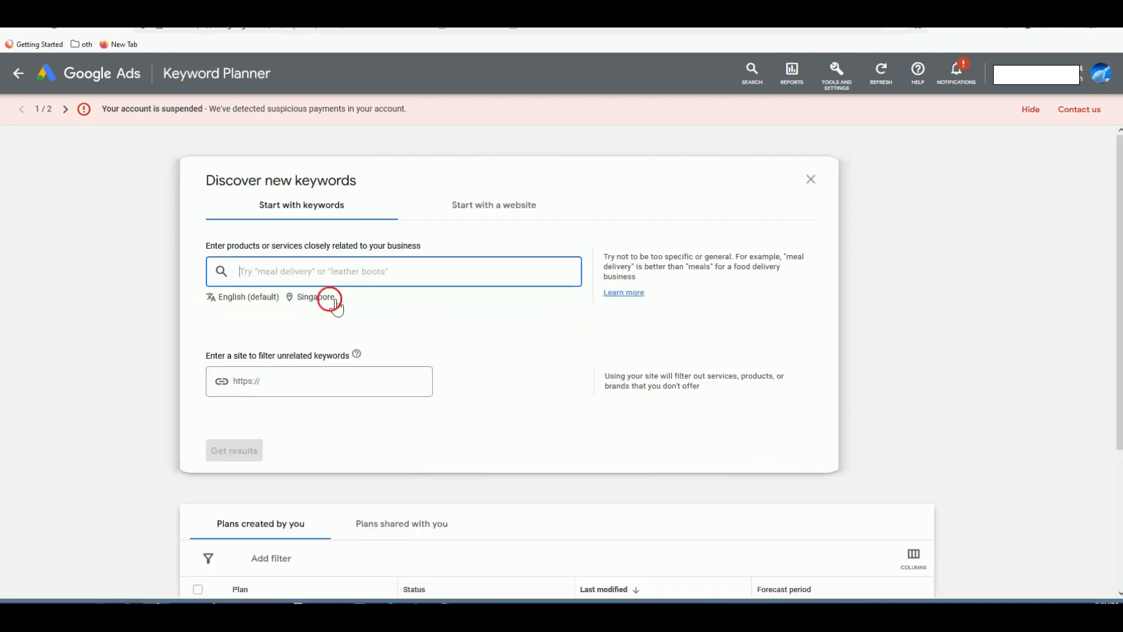
text(united stat)
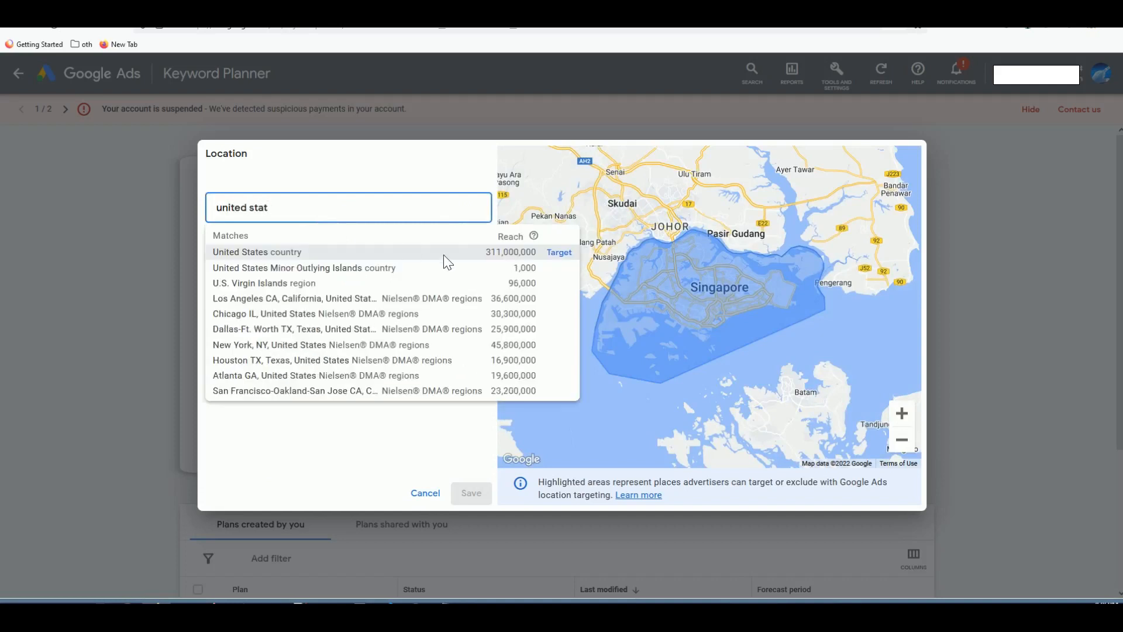
click(561, 252)
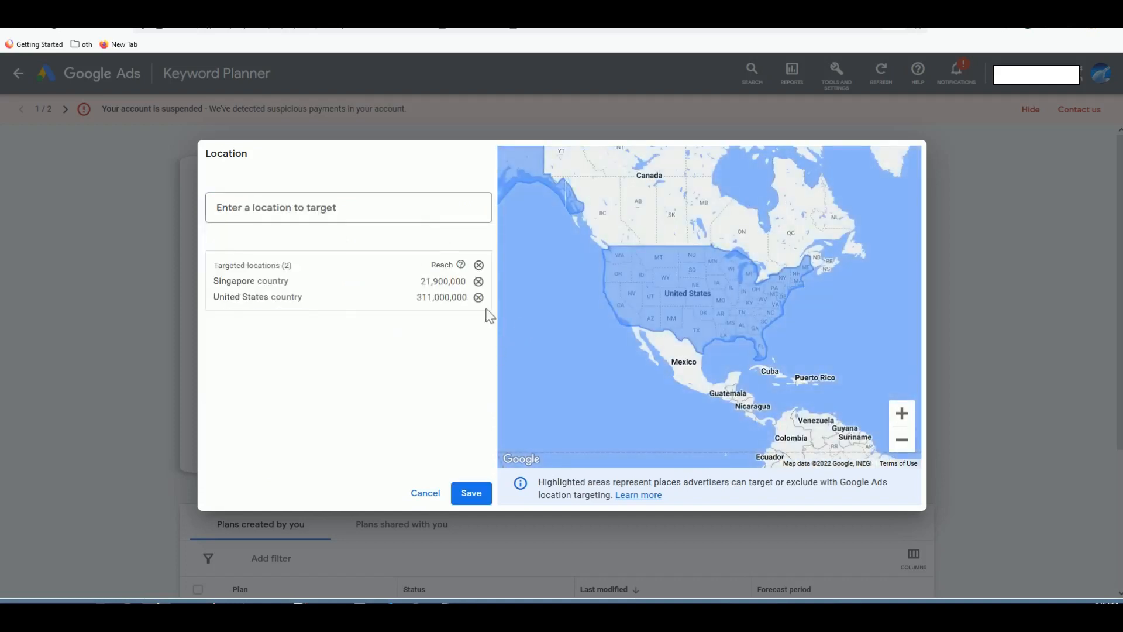
click(479, 282)
click(471, 493)
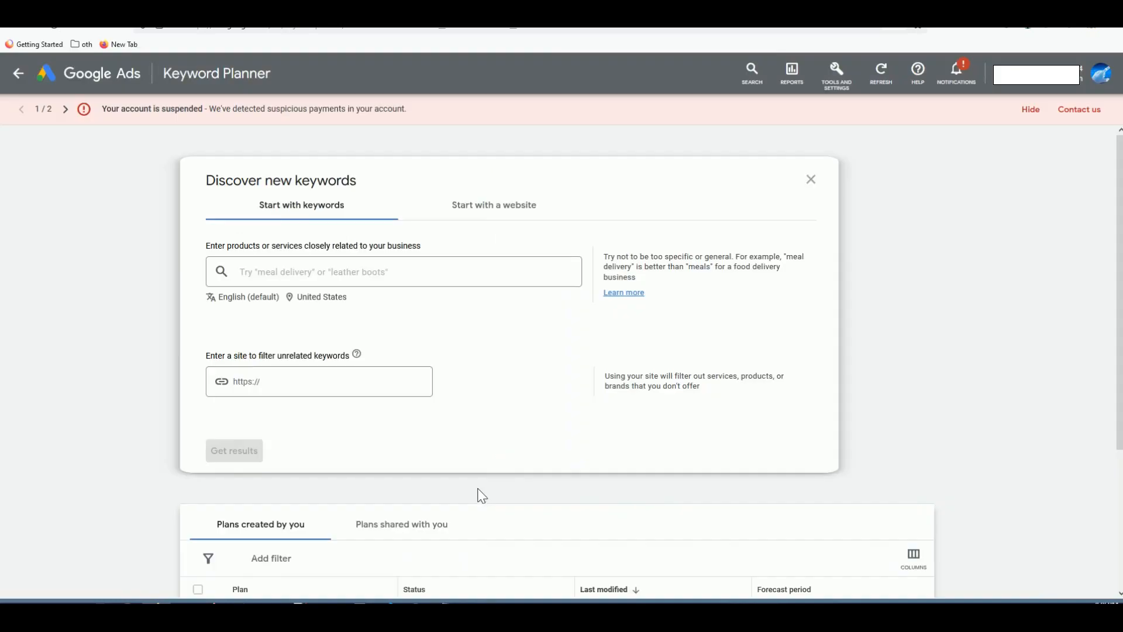
- Get keyword ideas for the product "javaburn"
click(287, 271)
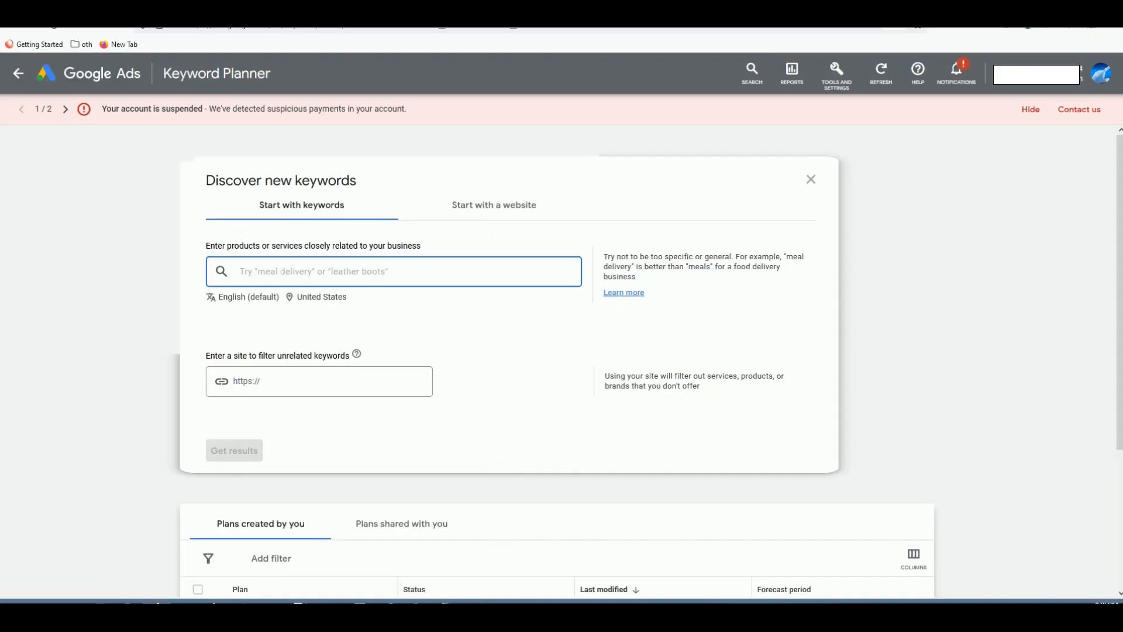
text(javaburn)
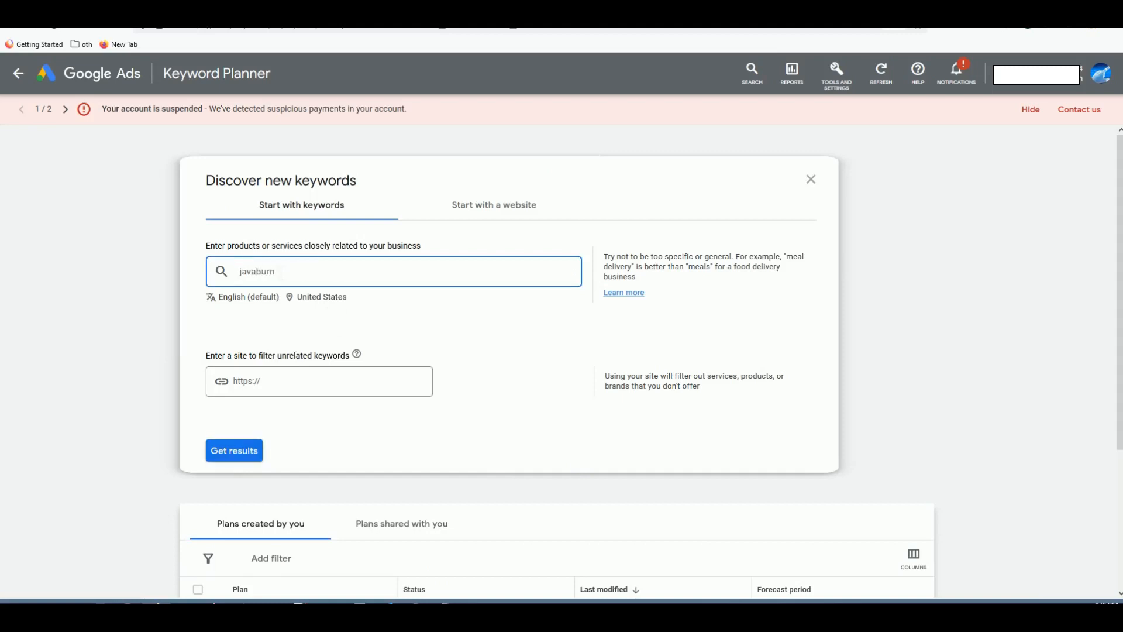
key(Return)
click(251, 454)
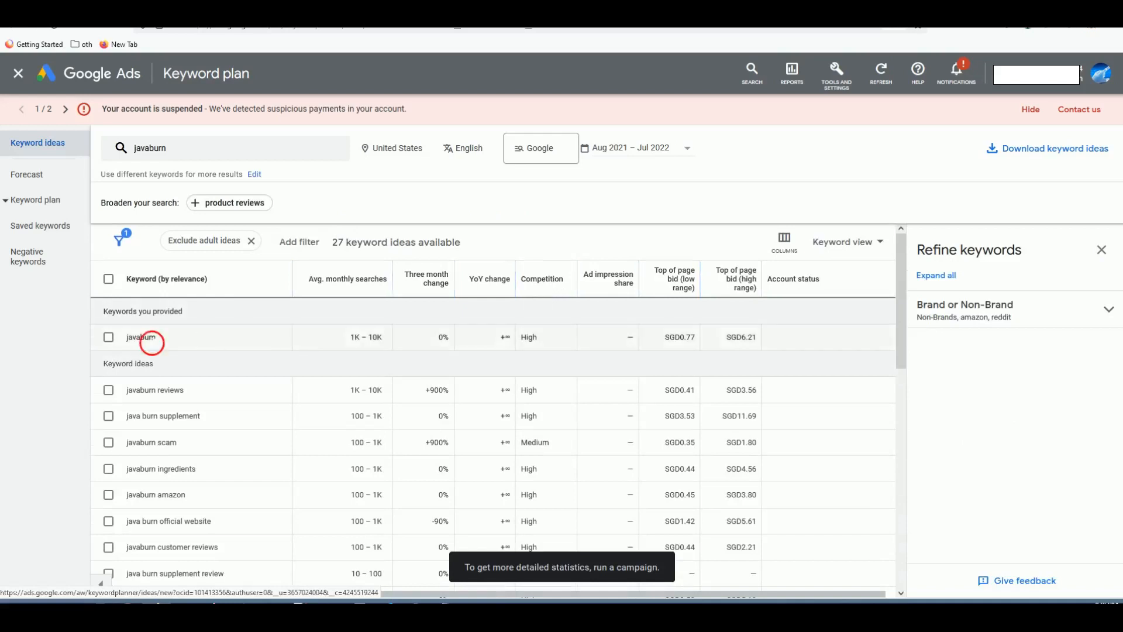
- Examine the javaburn row's low and high top-of-page bids and highlight the "javaburn reviews" idea
double_click(150, 337)
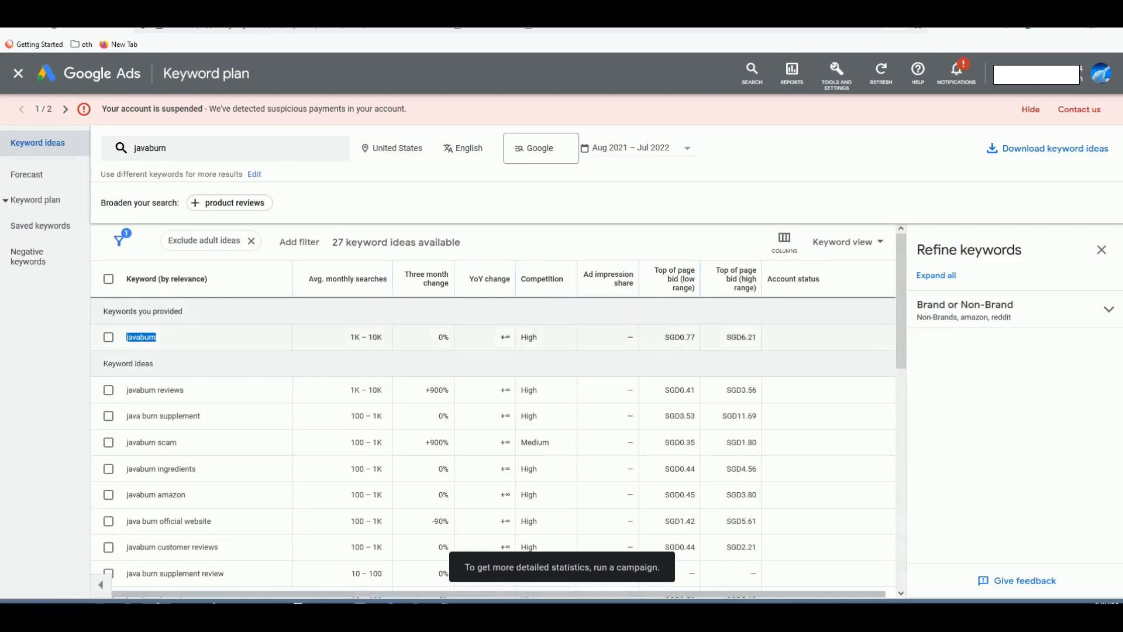
drag(680, 337, 698, 346)
mouse_move(686, 287)
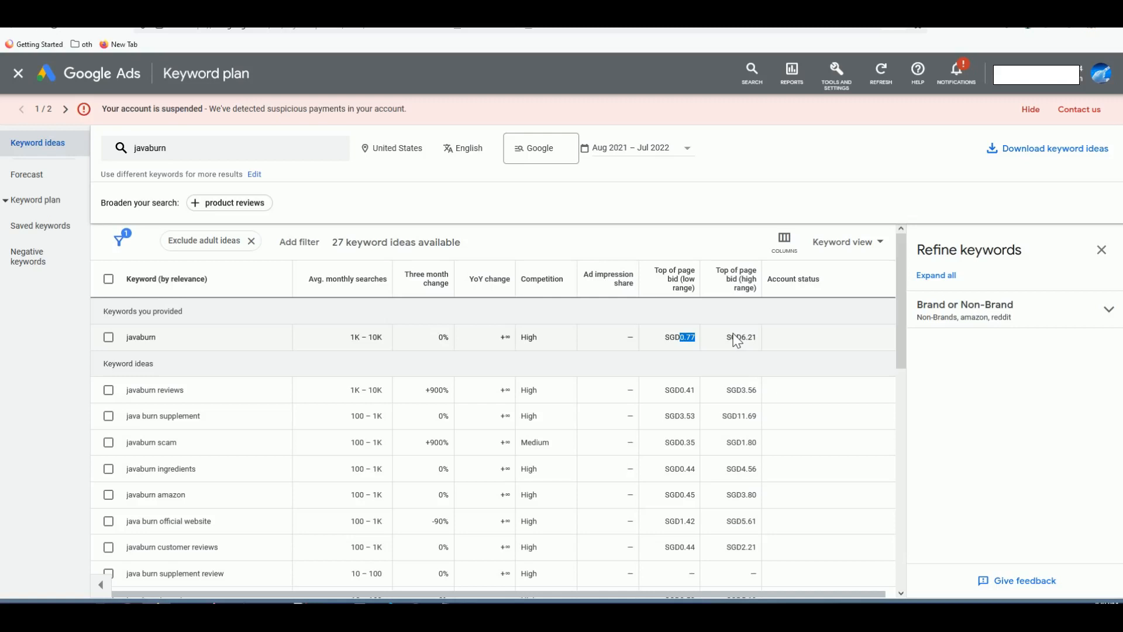
mouse_move(744, 294)
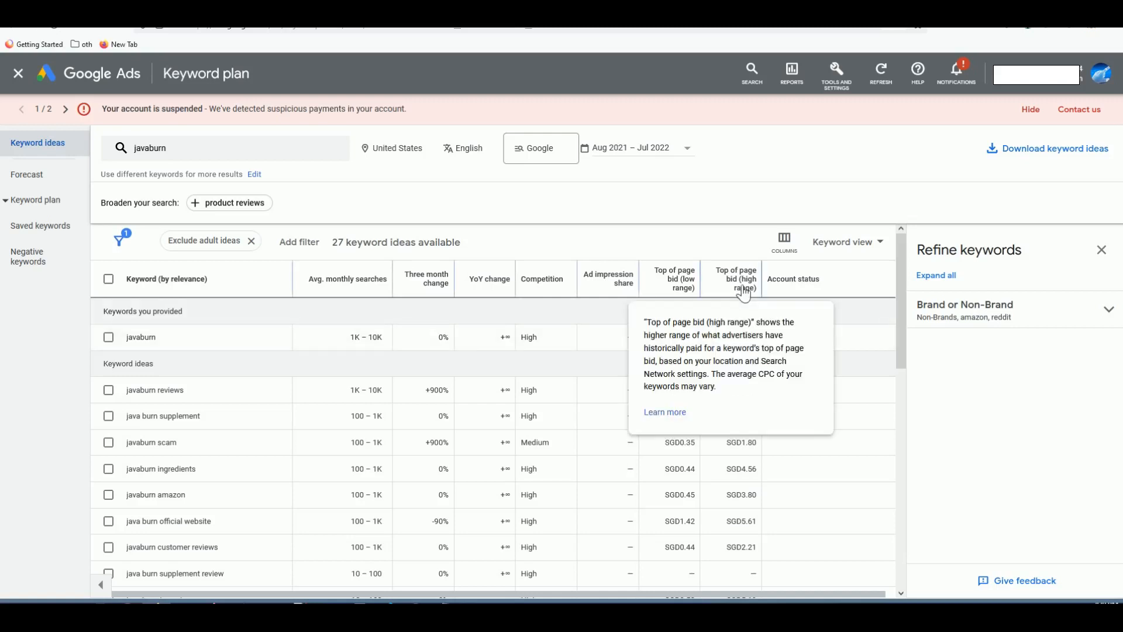
drag(680, 337, 696, 337)
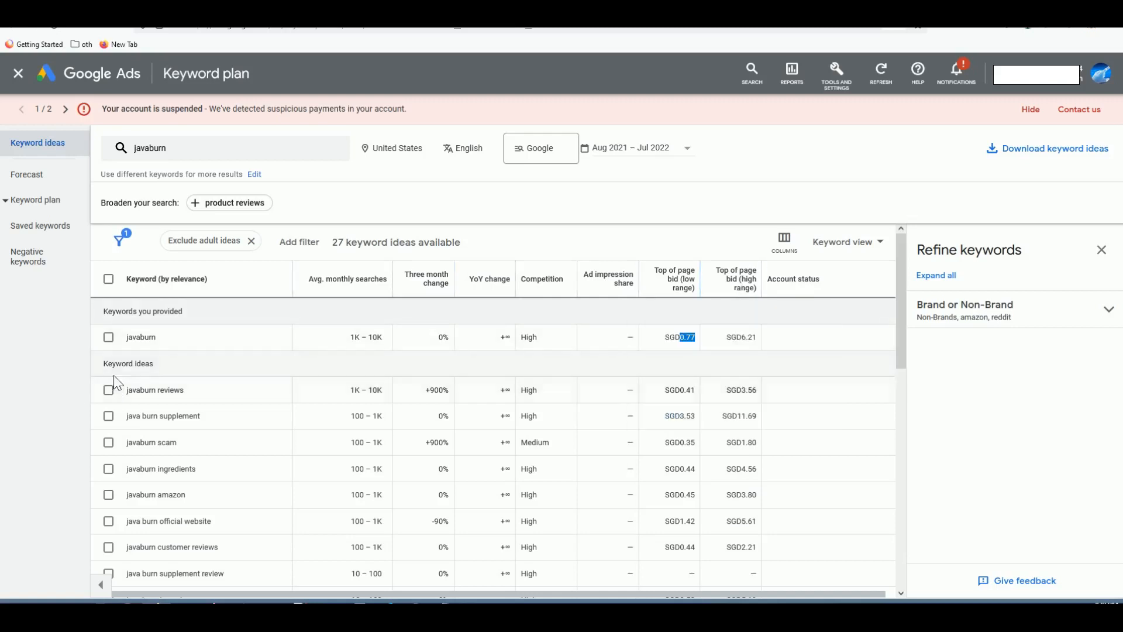
drag(186, 390, 126, 390)
- Copy the keyword "javaburn" from the results into the first line of the Notepad note
click(448, 605)
double_click(153, 339)
key(ctrl+c)
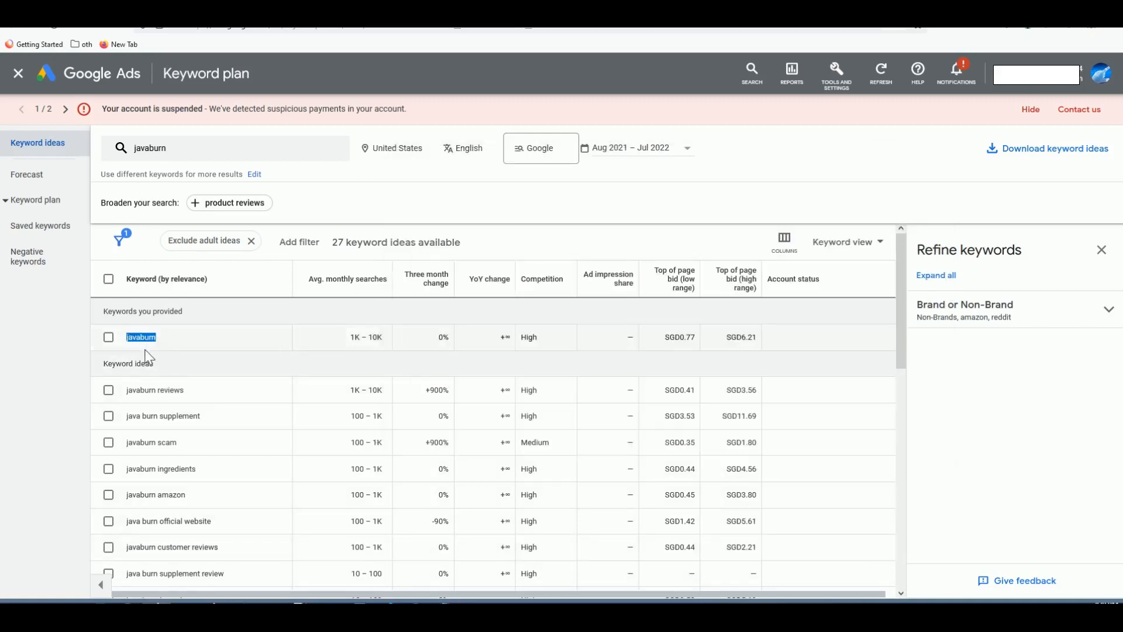
key(alt+Tab)
key(ctrl+v)
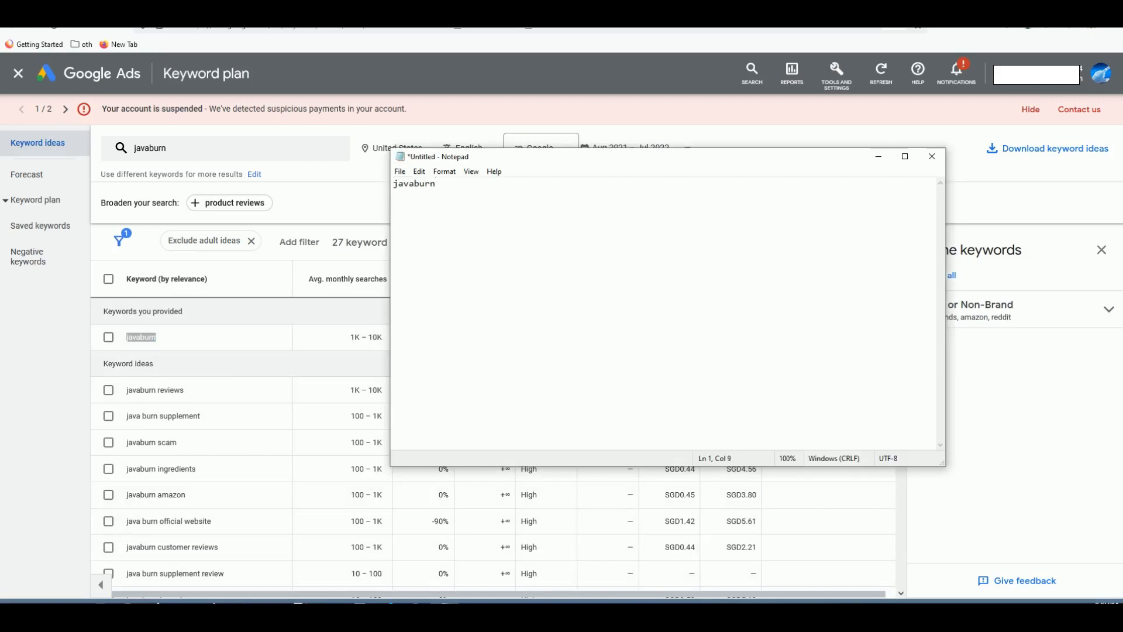
- Copy the keyword idea "java burn supplement" onto the second line of the Notepad note
click(196, 418)
triple_click(200, 416)
key(ctrl+c)
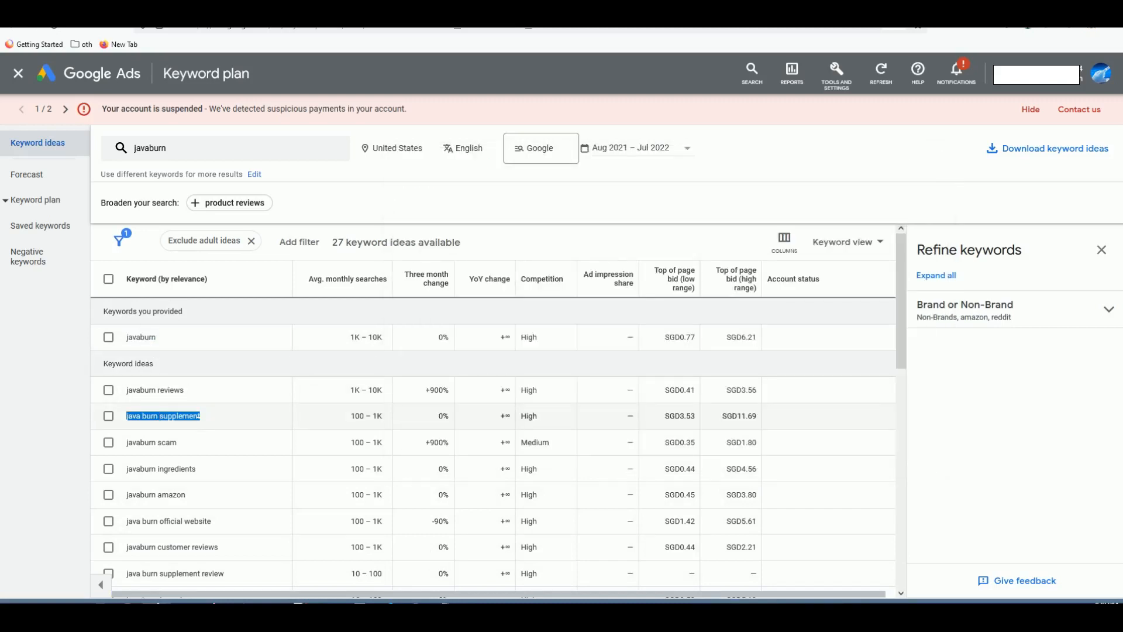
key(alt+Tab)
key(alt+Tab)
scroll(679, 402, down, 1)
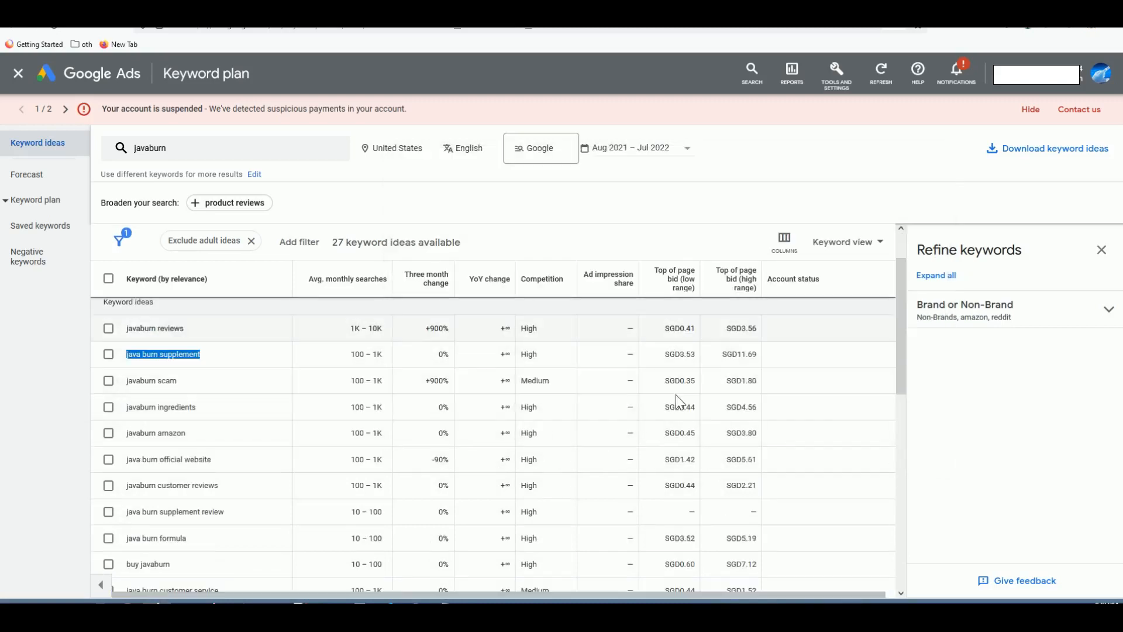
scroll(667, 403, up, 1)
key(alt+Tab)
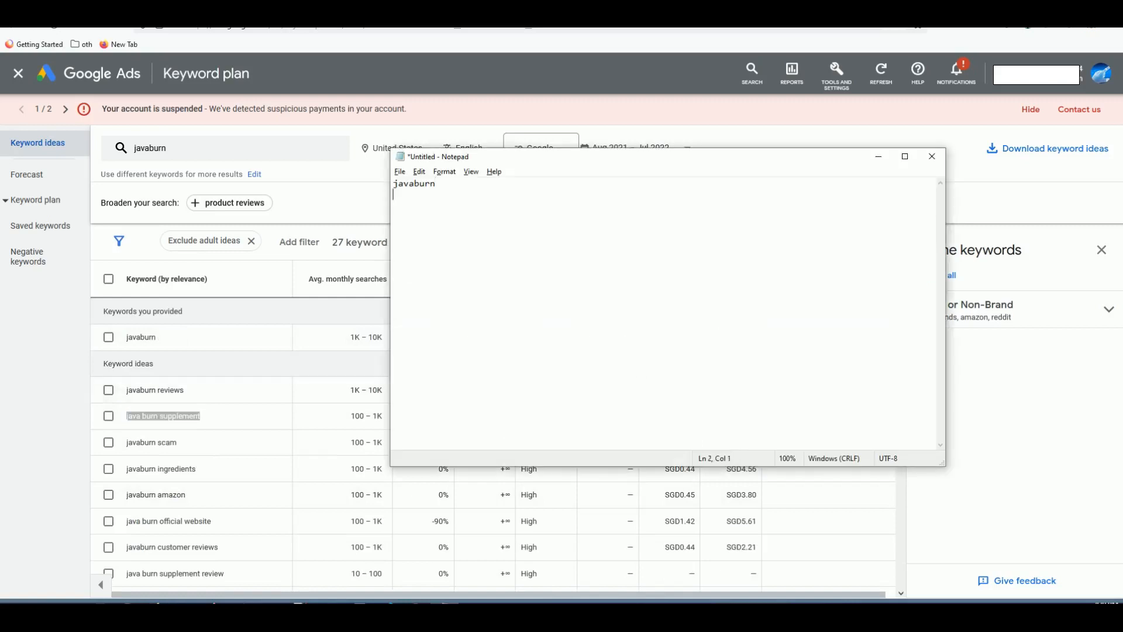
key(ctrl+v)
key(alt+Tab)
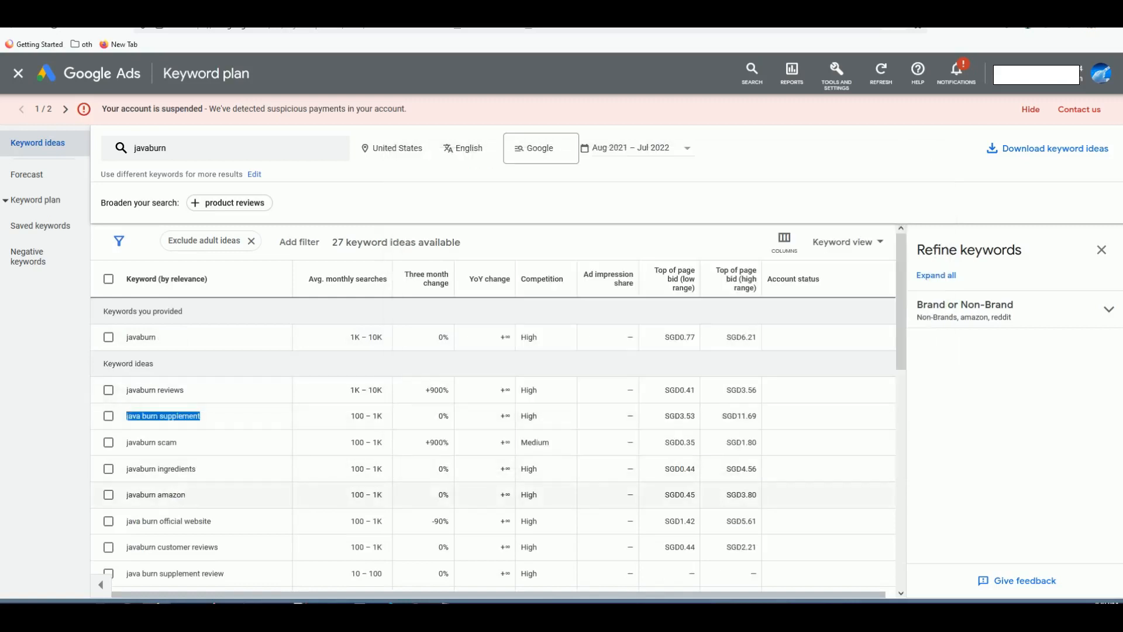
- Highlight "reviews" in the "javaburn customer reviews" idea and compare it with "javaburn" in the note
scroll(192, 494, down, 1)
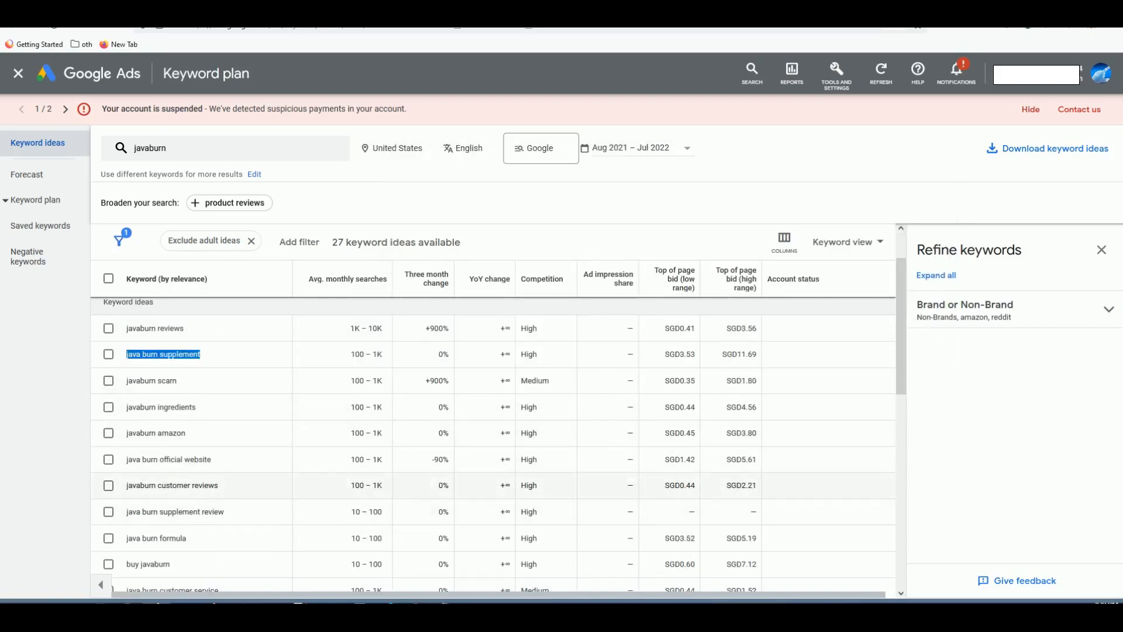
triple_click(214, 486)
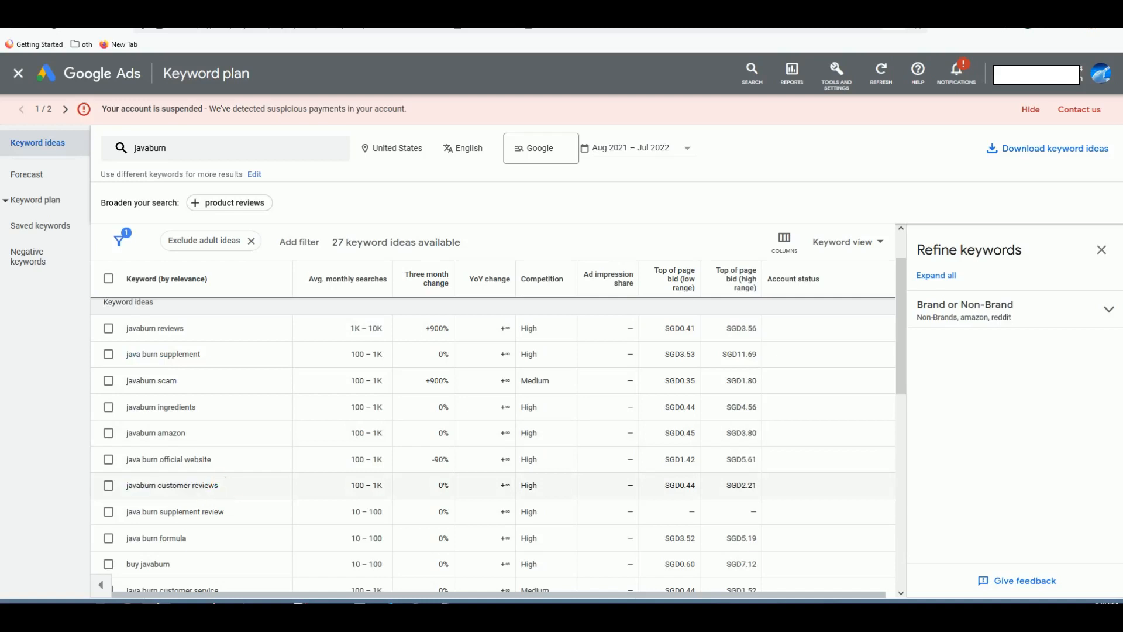
double_click(203, 485)
key(alt+Tab)
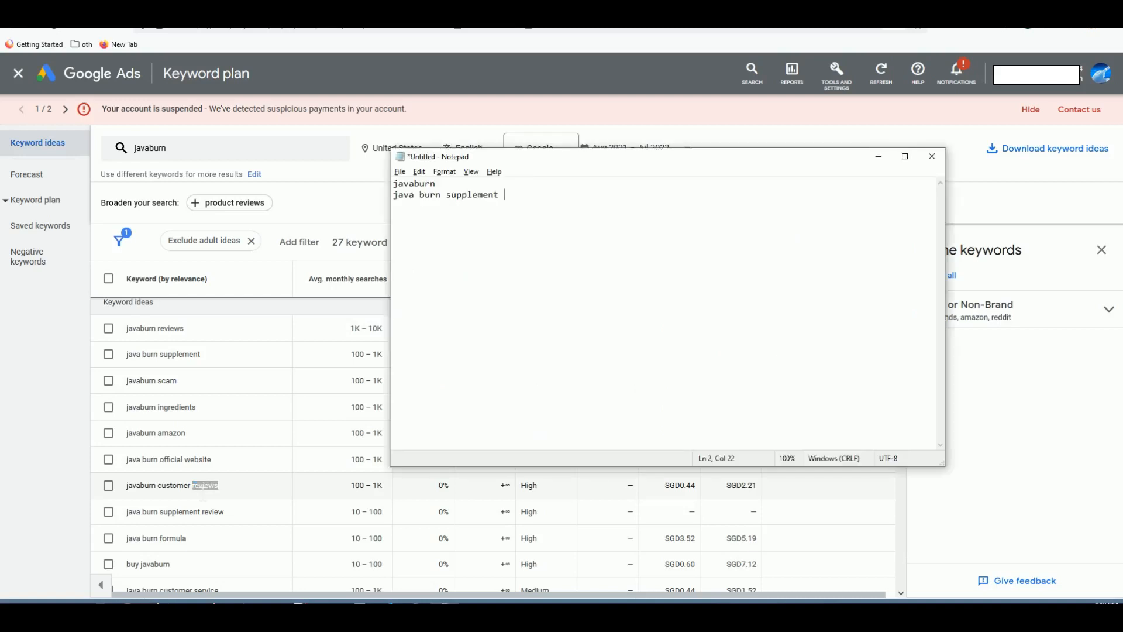
double_click(434, 187)
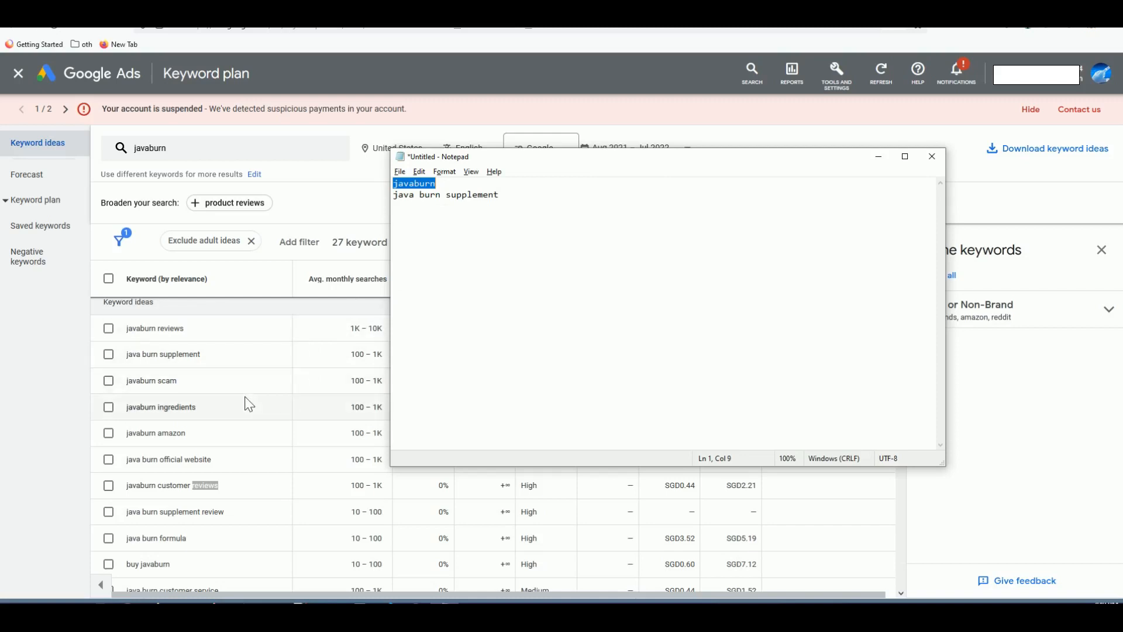
- Copy the keyword idea "buy javaburn" onto a new third line of the Notepad note
click(186, 445)
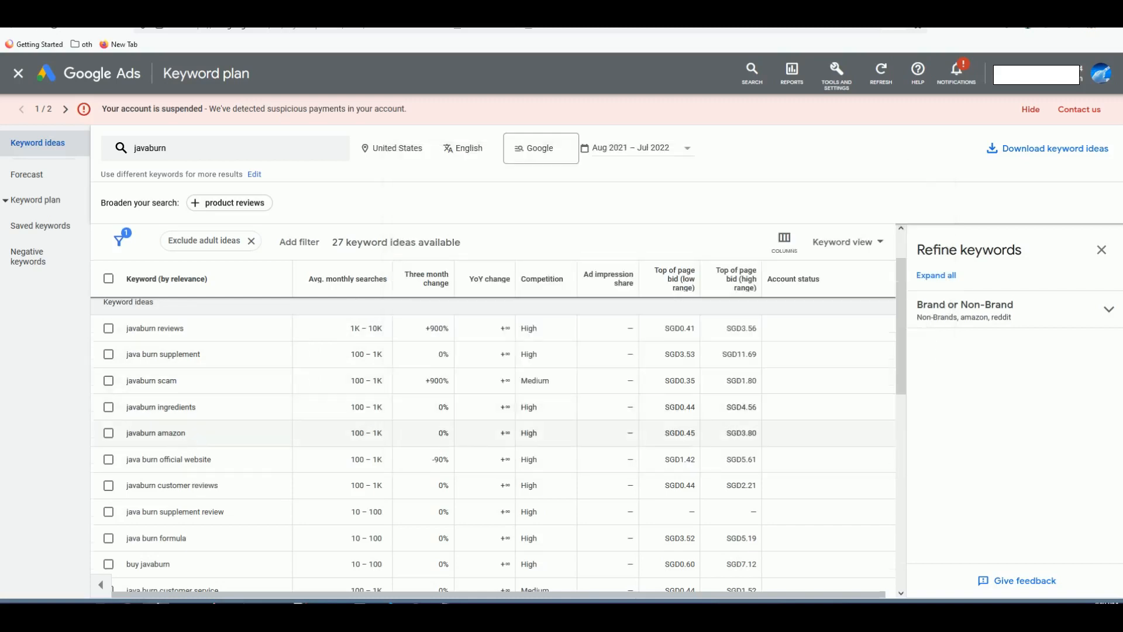
scroll(179, 465, down, 1)
triple_click(161, 504)
key(ctrl+c)
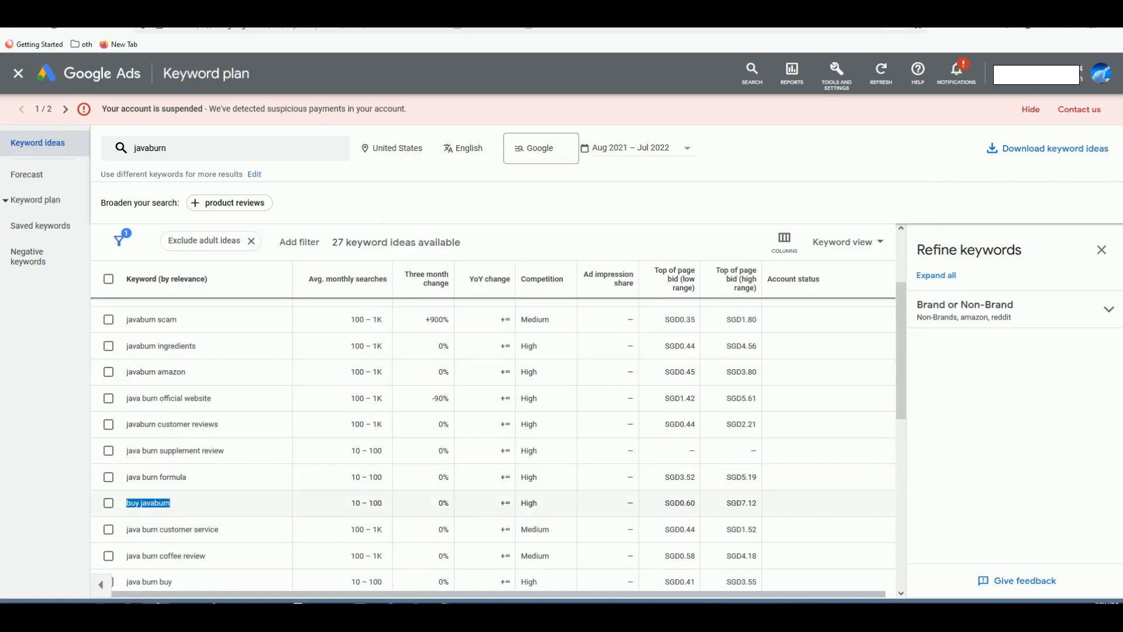
key(alt+Tab)
click(537, 348)
key(Return)
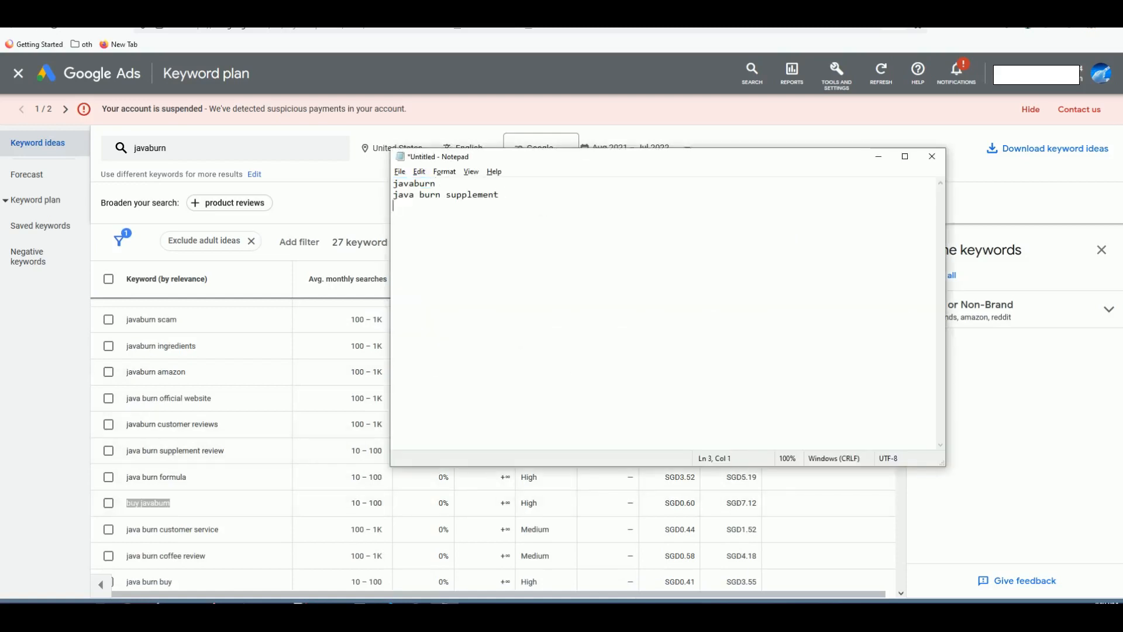
key(ctrl+v)
- Copy the keyword idea "java burn buy" onto a new fourth line of the Notepad note
key(alt+Tab)
scroll(234, 412, down, 1)
triple_click(158, 521)
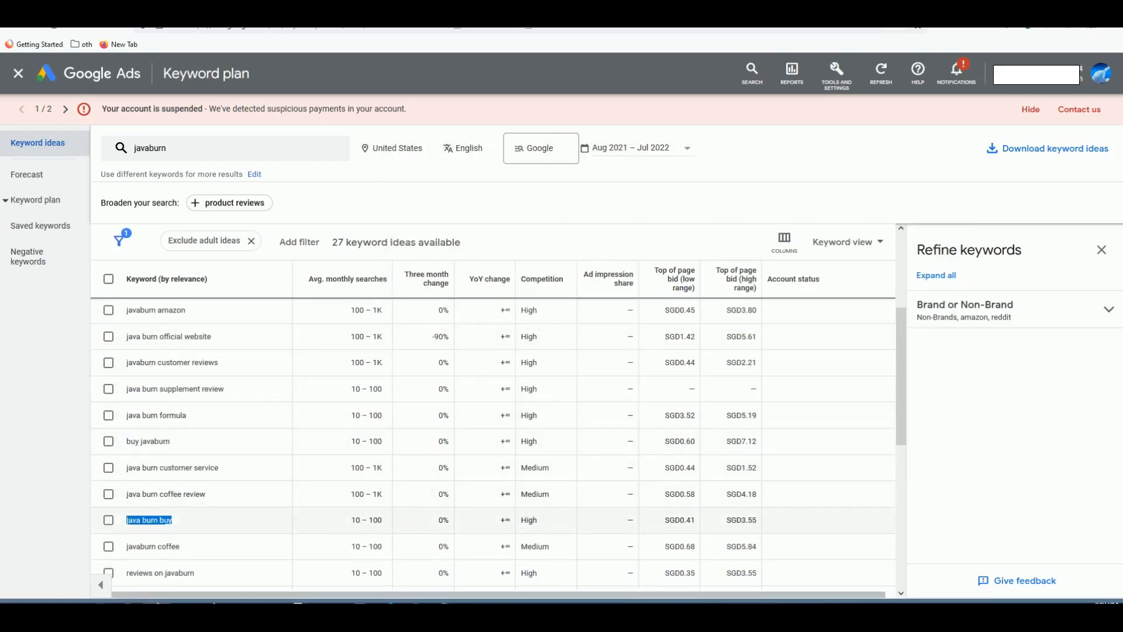
key(ctrl+c)
key(alt+Tab)
key(Return)
key(ctrl+v)
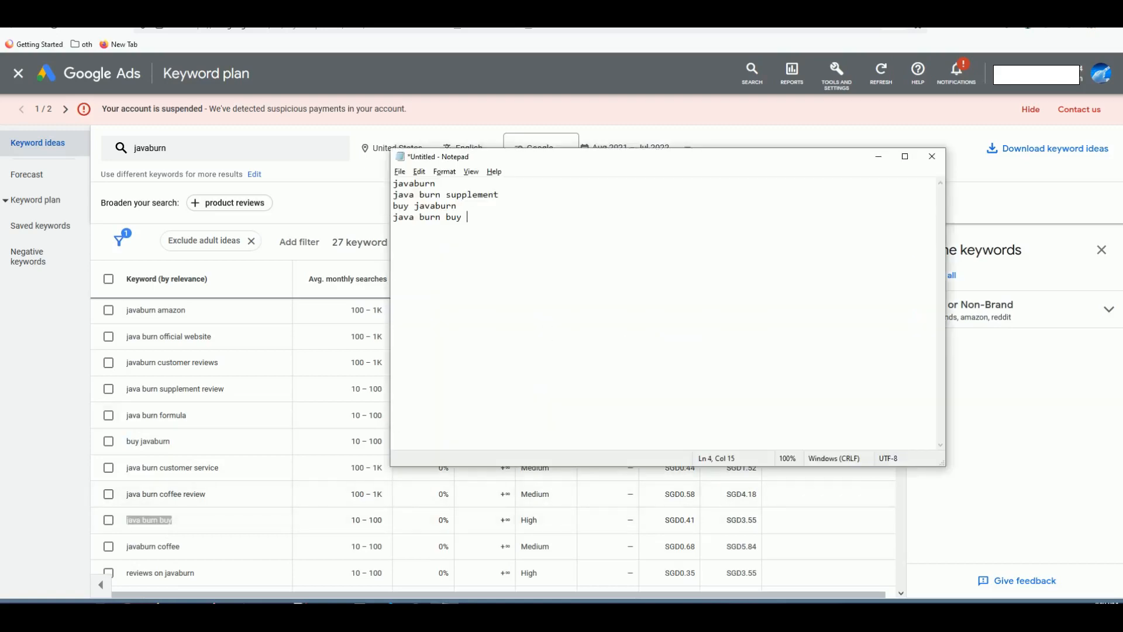
- Add "java burn" as a second search keyword beside "javaburn" in the Keyword plan and get the results
key(alt+Tab)
scroll(206, 465, up, 3)
scroll(205, 467, down, 1)
scroll(205, 468, up, 1)
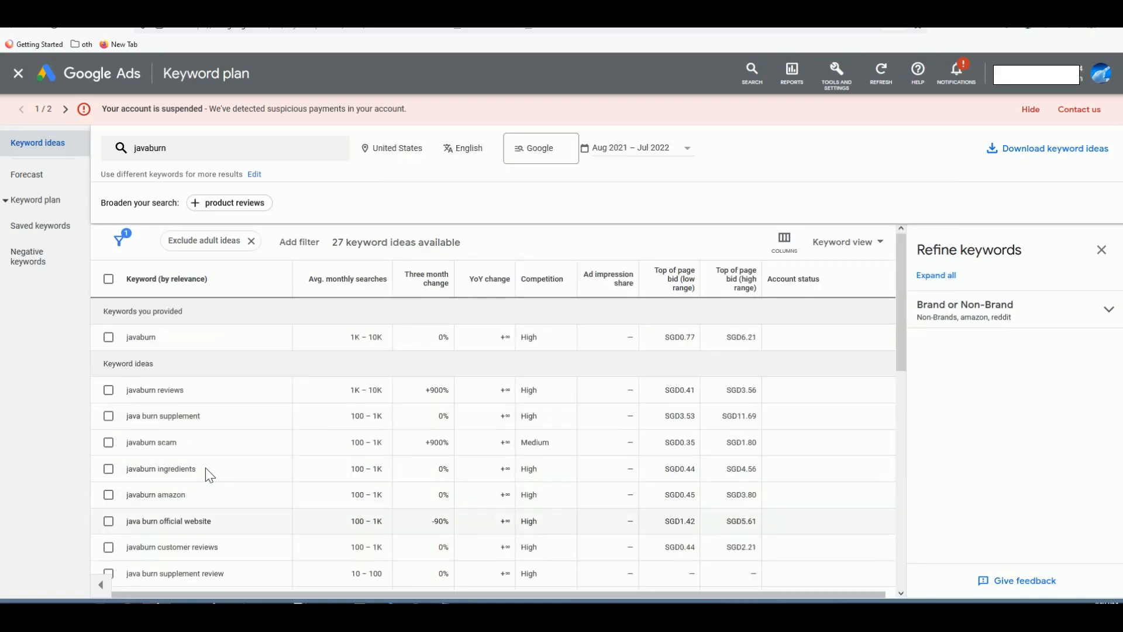
click(150, 147)
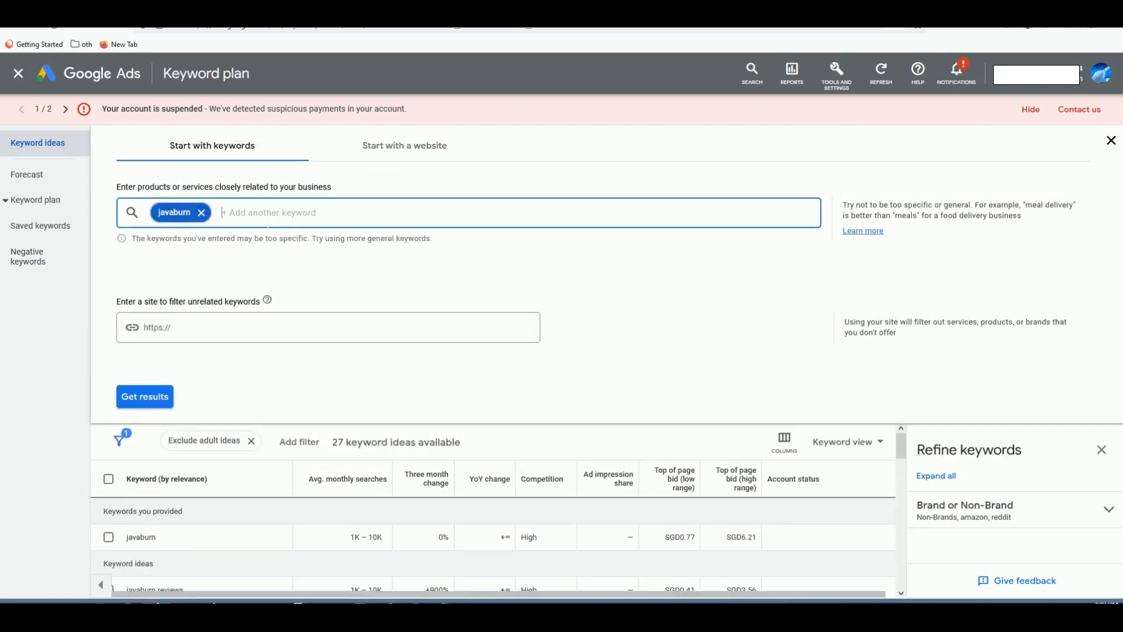
text(java burn)
key(Return)
click(167, 381)
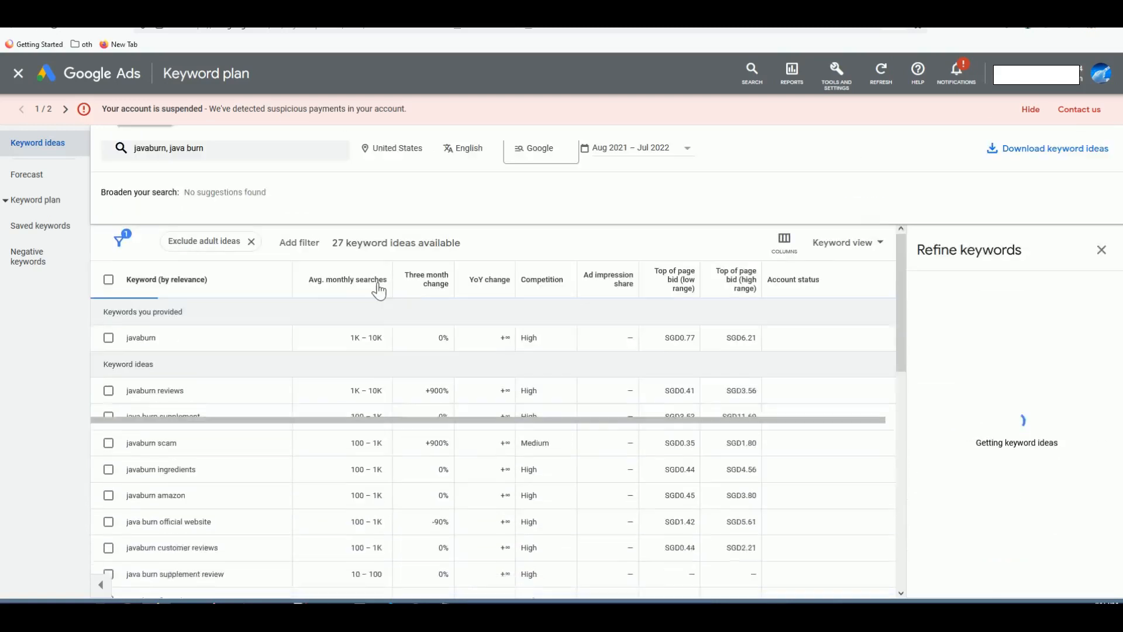
- Copy the provided keyword "java burn" onto a new fifth line of the Notepad note
double_click(150, 353)
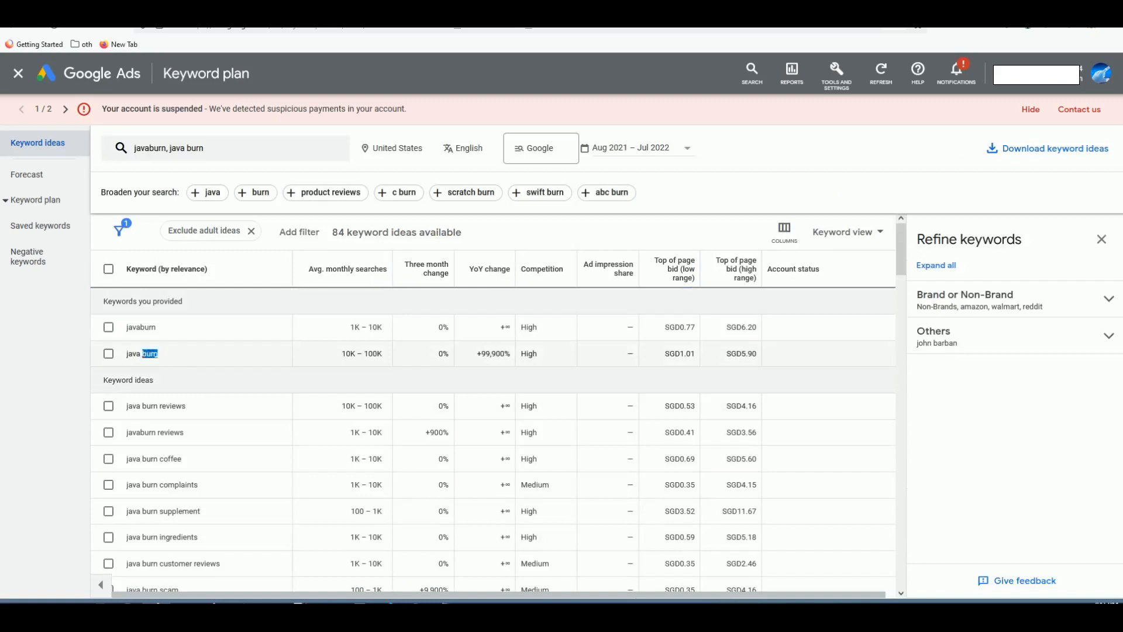
triple_click(156, 354)
key(alt+Tab)
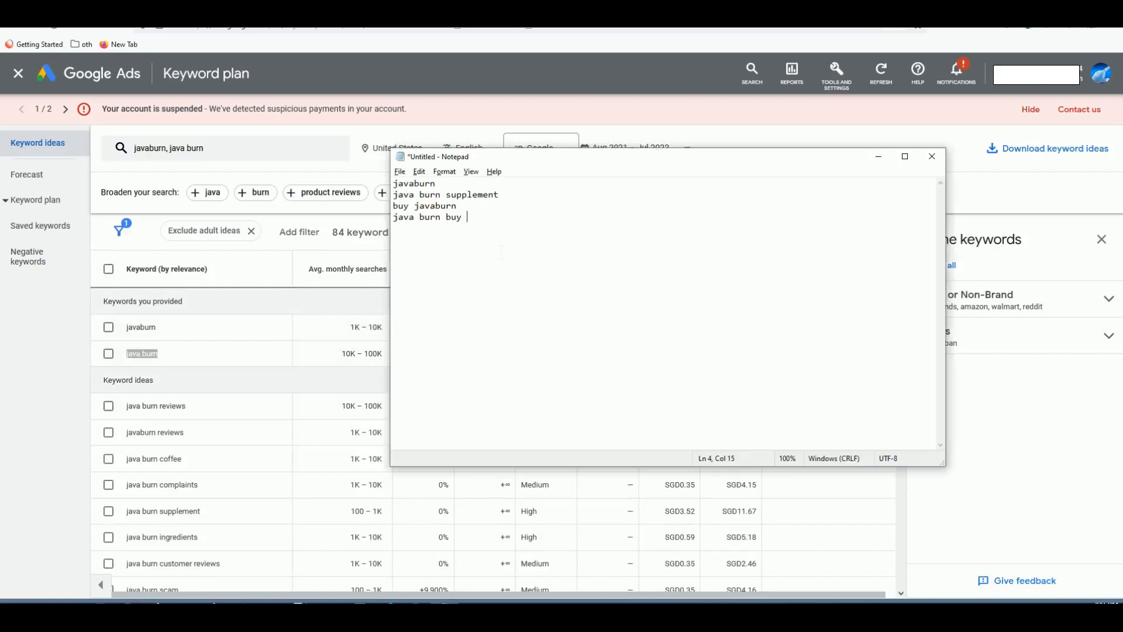
key(Return)
key(ctrl+v)
key(alt+Tab)
- Highlight the keyword idea "java burn supplement" and check it against the keywords already in the note
scroll(288, 381, down, 1)
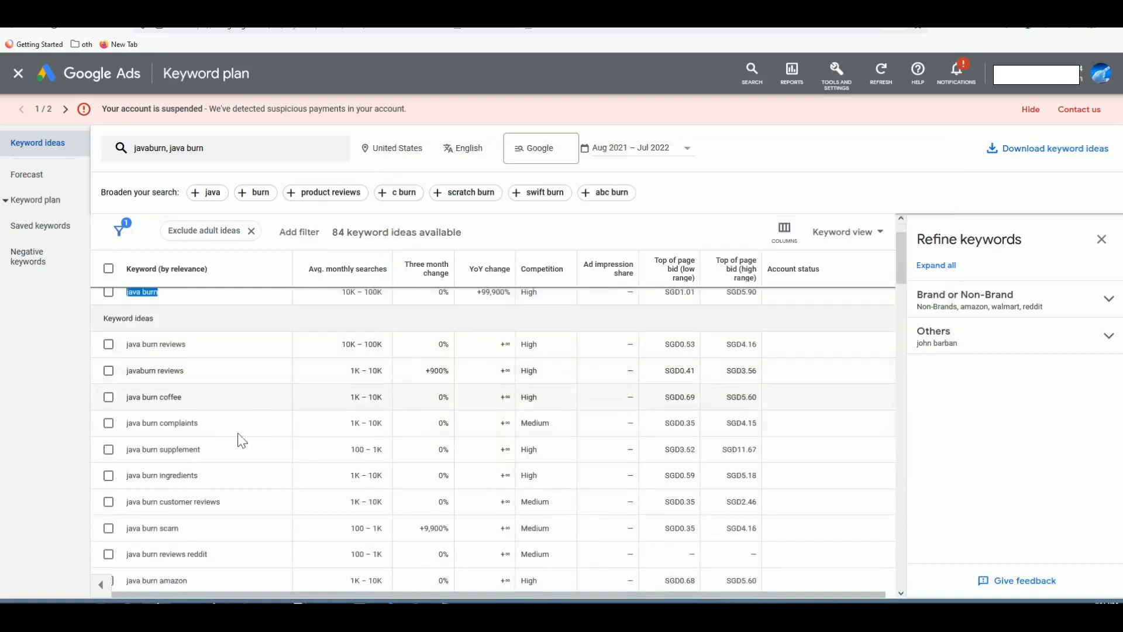
triple_click(195, 452)
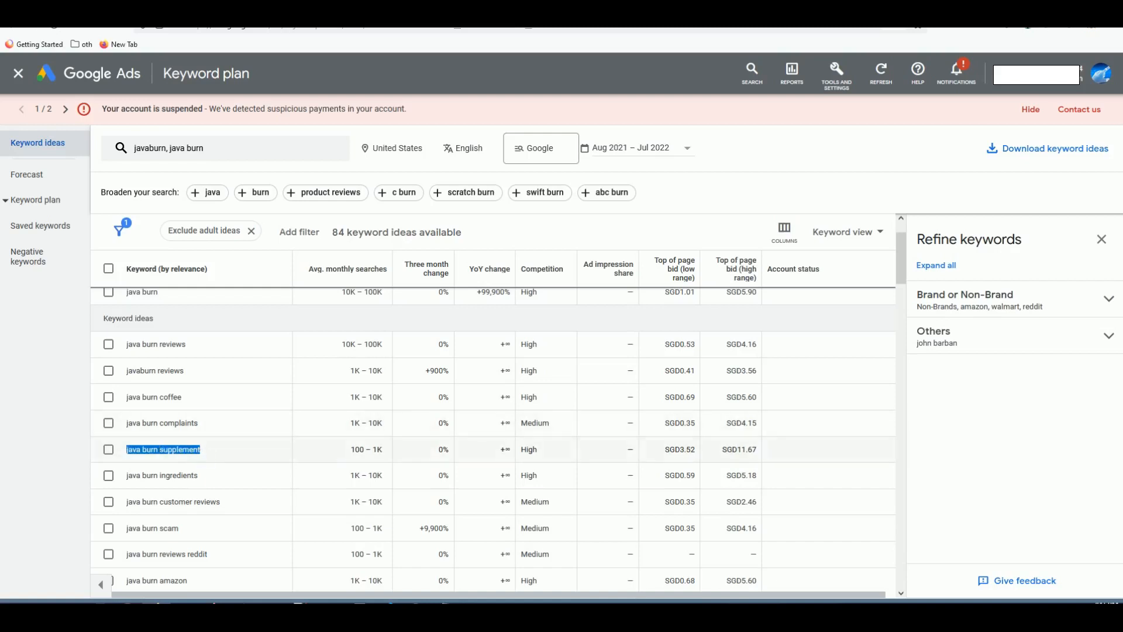
key(alt+Tab)
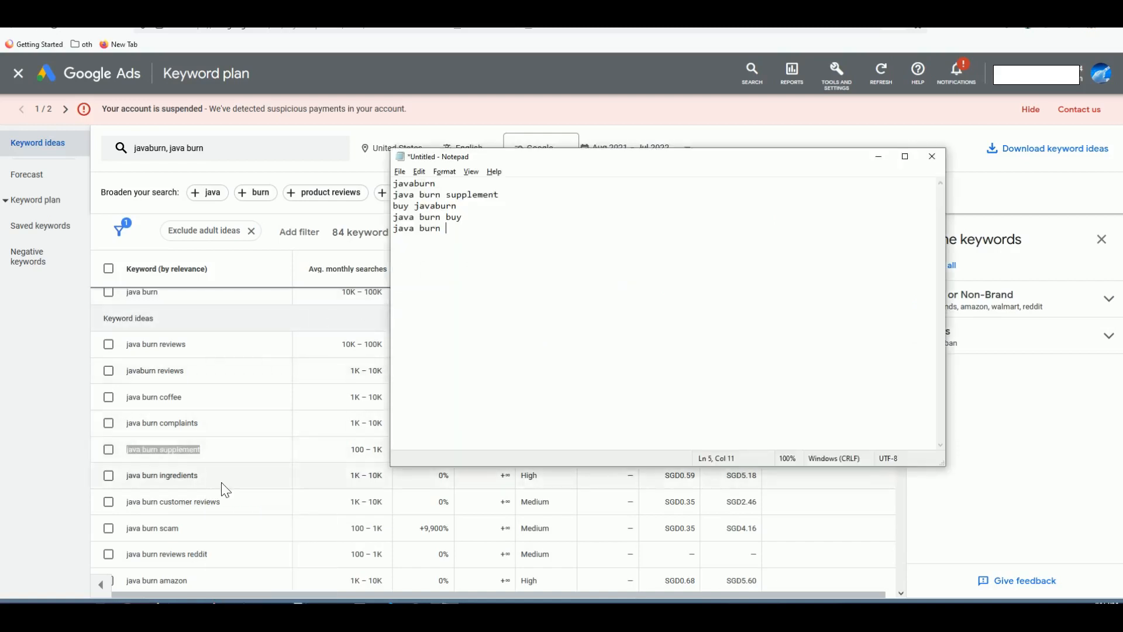
key(alt+Tab)
- Copy the keyword idea "java burn discount" onto a new sixth line of the Notepad note
scroll(228, 468, down, 2)
scroll(237, 443, down, 3)
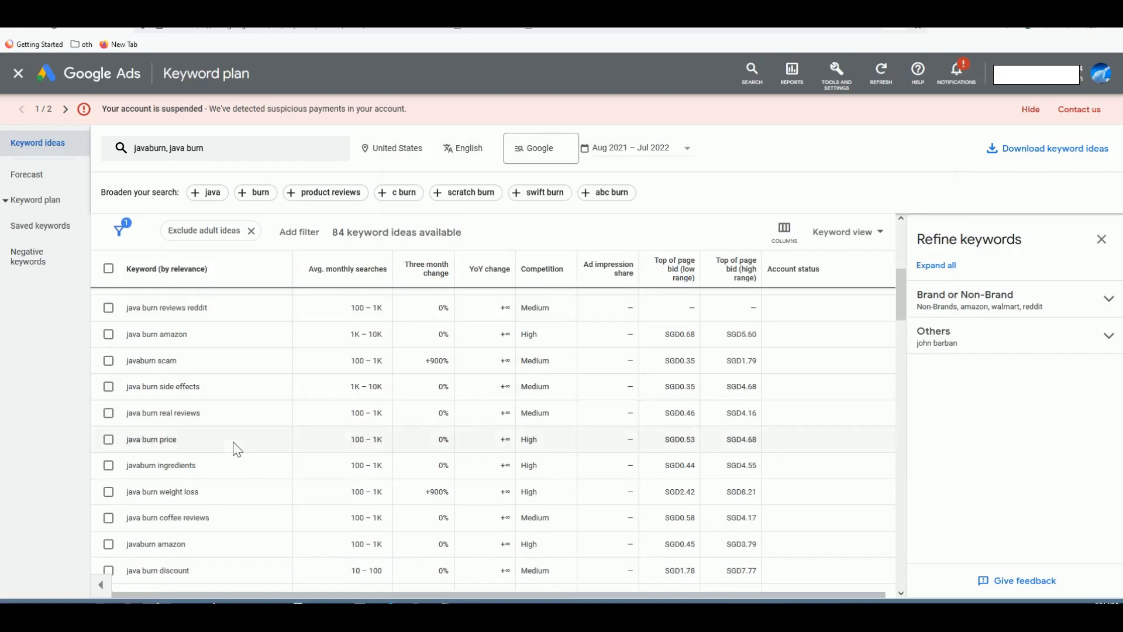
scroll(158, 570, down, 1)
triple_click(176, 510)
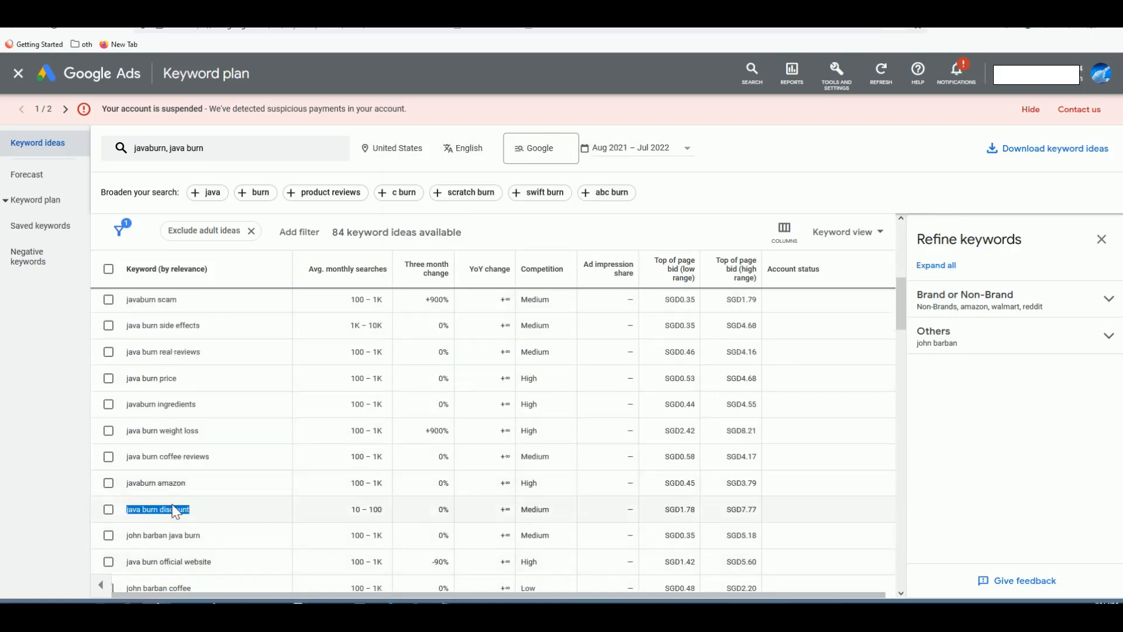
key(alt+Tab)
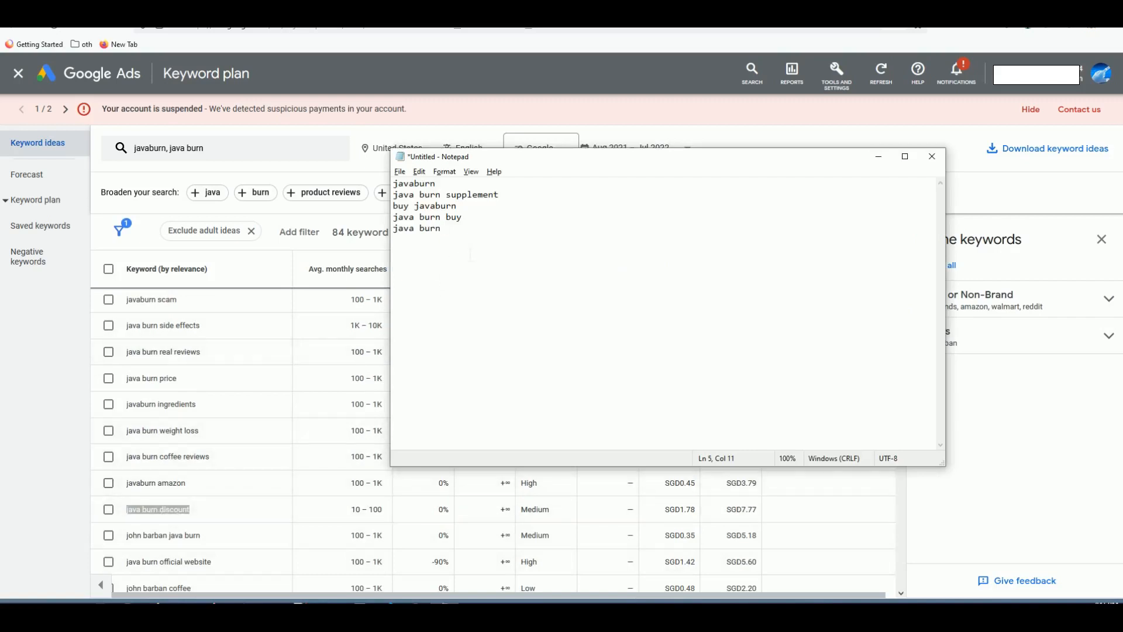
key(Return)
key(ctrl+v)
key(alt+Tab)
- Copy the keyword idea "java burn official website" onto a new seventh line of the Notepad note
scroll(269, 459, down, 1)
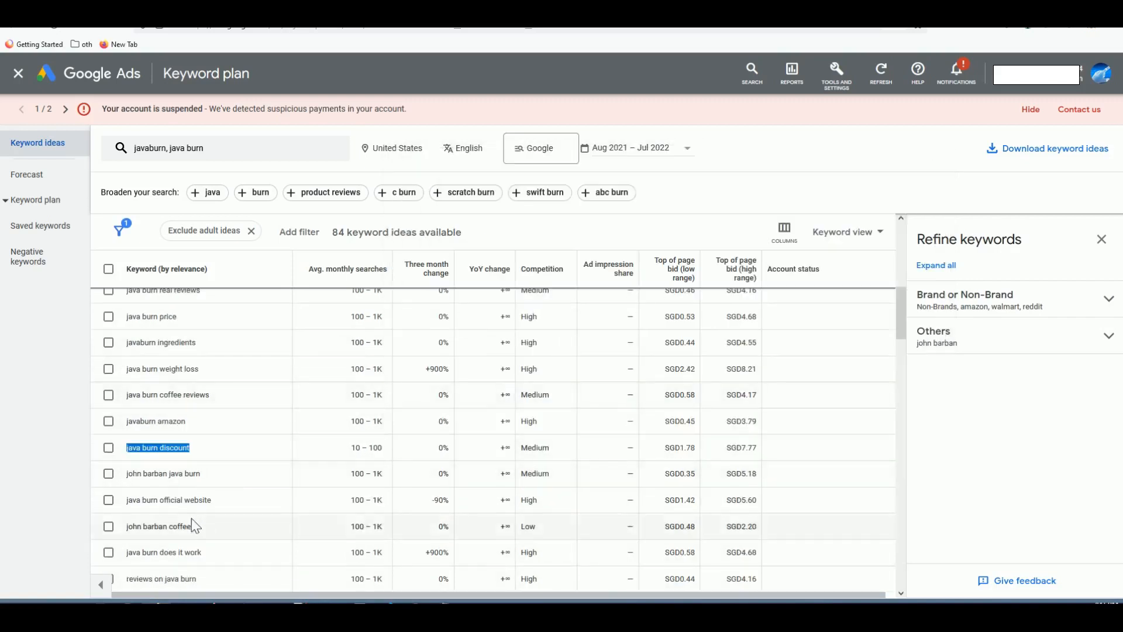
triple_click(185, 501)
key(ctrl+c)
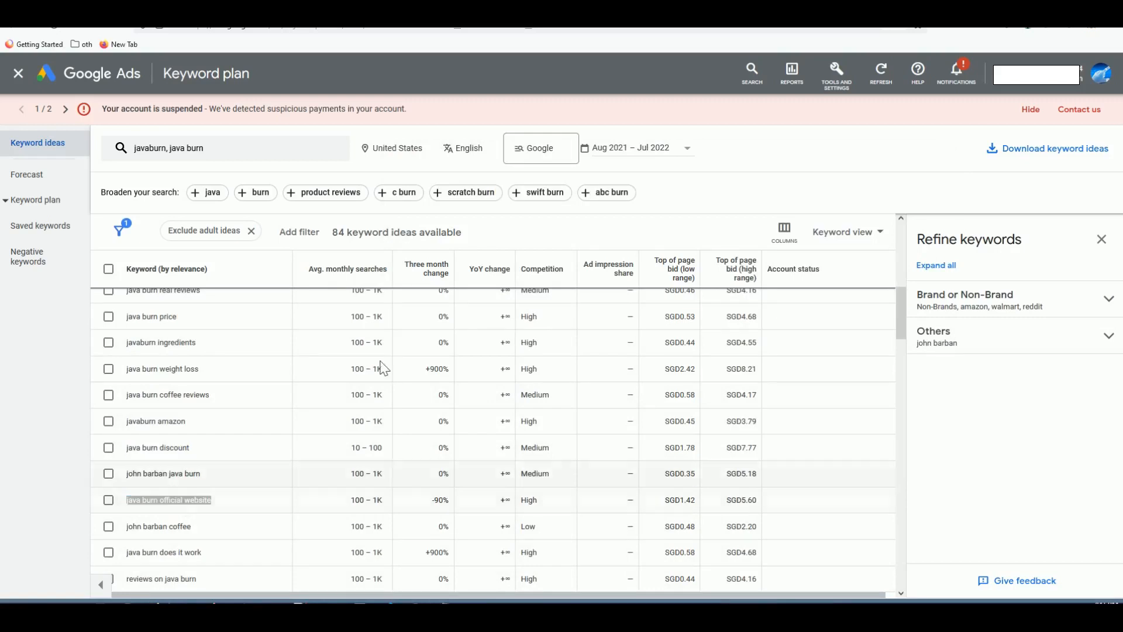
key(alt+Tab)
key(Return)
key(ctrl+v)
key(alt+Tab)
- Examine the remaining keyword ideas, highlighting review-type ones such as "javaburn customer reviews"
scroll(240, 486, down, 4)
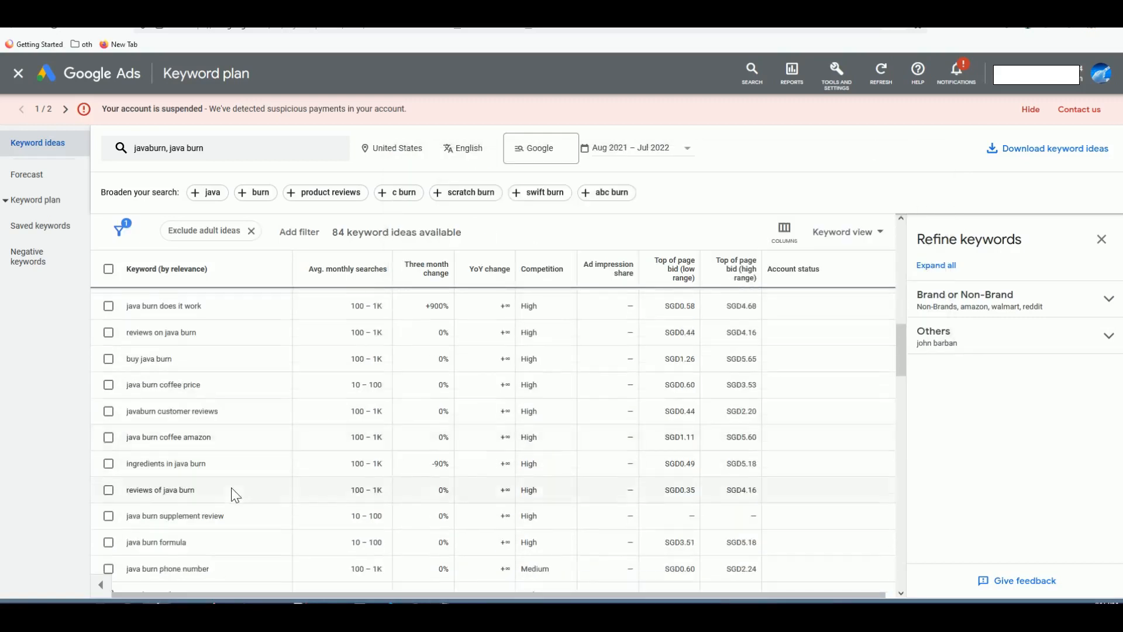
scroll(234, 491, down, 1)
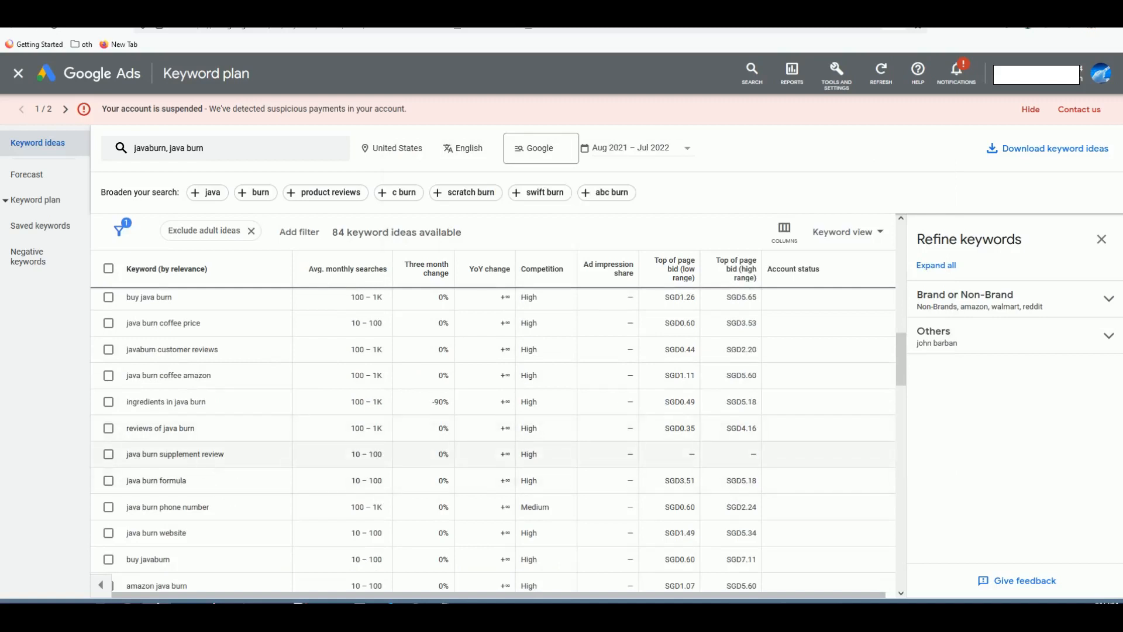
double_click(213, 455)
scroll(226, 459, up, 3)
triple_click(205, 534)
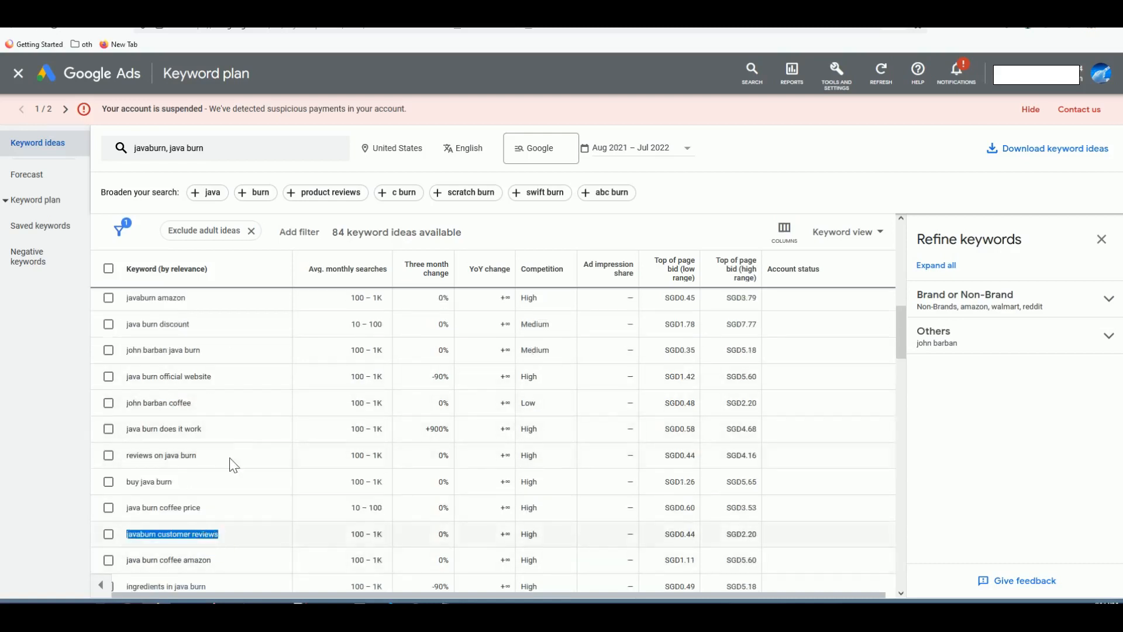
scroll(250, 433, down, 5)
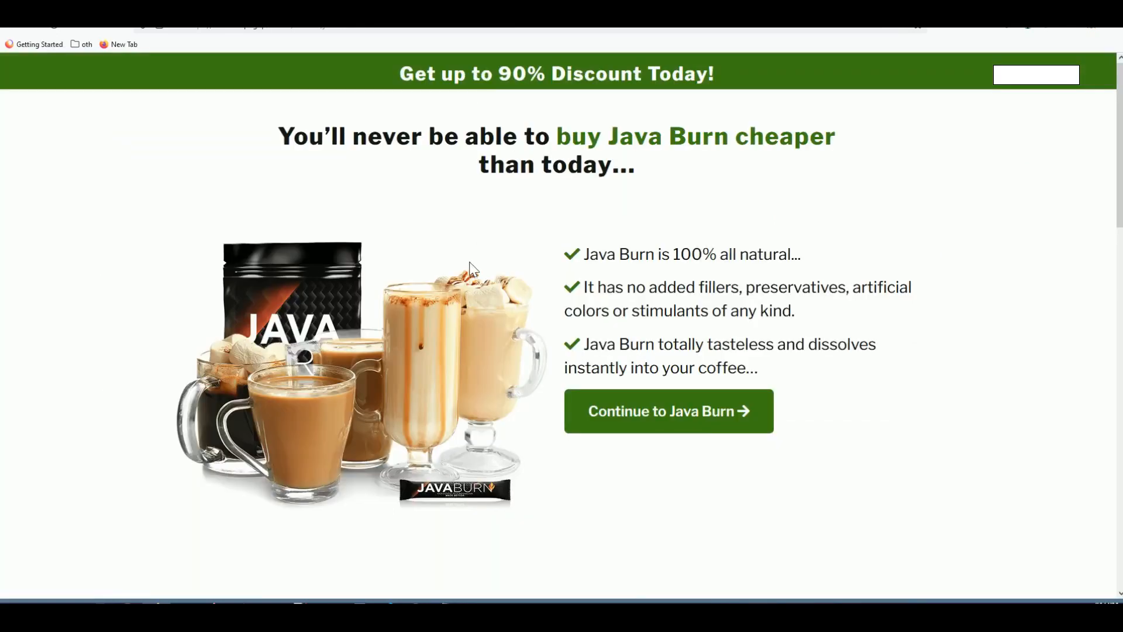
- Switch to the Java Burn landing page and look through its sections from beginning to end
scroll(474, 269, down, 4)
scroll(469, 261, down, 2)
drag(612, 371, 708, 458)
click(708, 461)
scroll(712, 466, down, 5)
scroll(711, 466, up, 5)
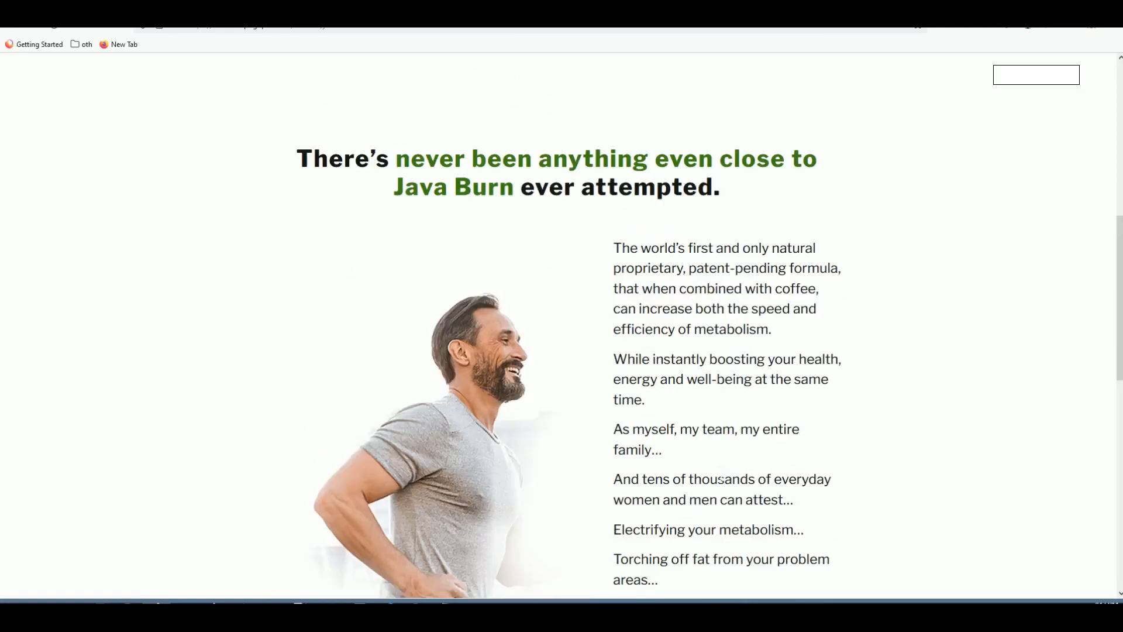
scroll(711, 466, down, 10)
scroll(552, 396, up, 15)
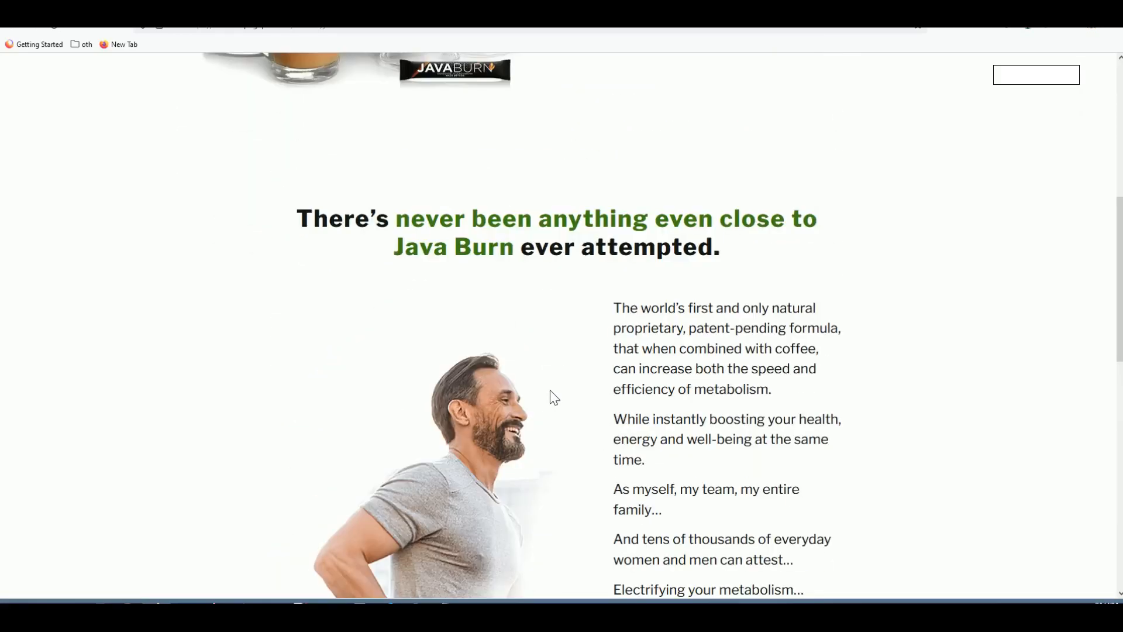
scroll(534, 387, up, 2)
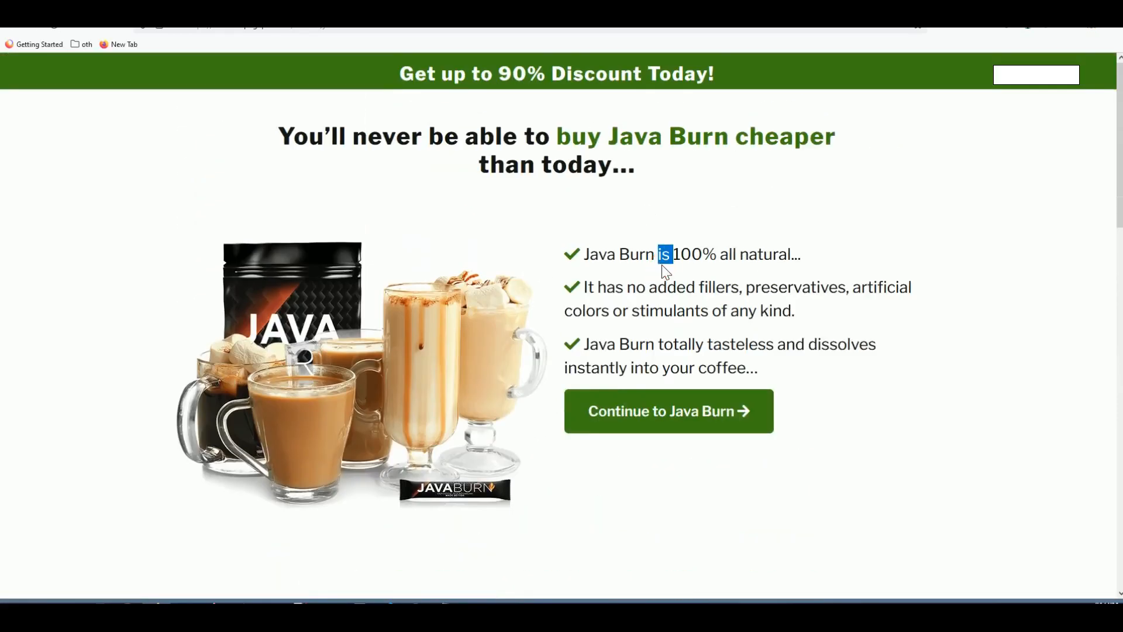
- Highlight the Java Burn benefit points beneath the landing page's main headline to review them
triple_click(664, 263)
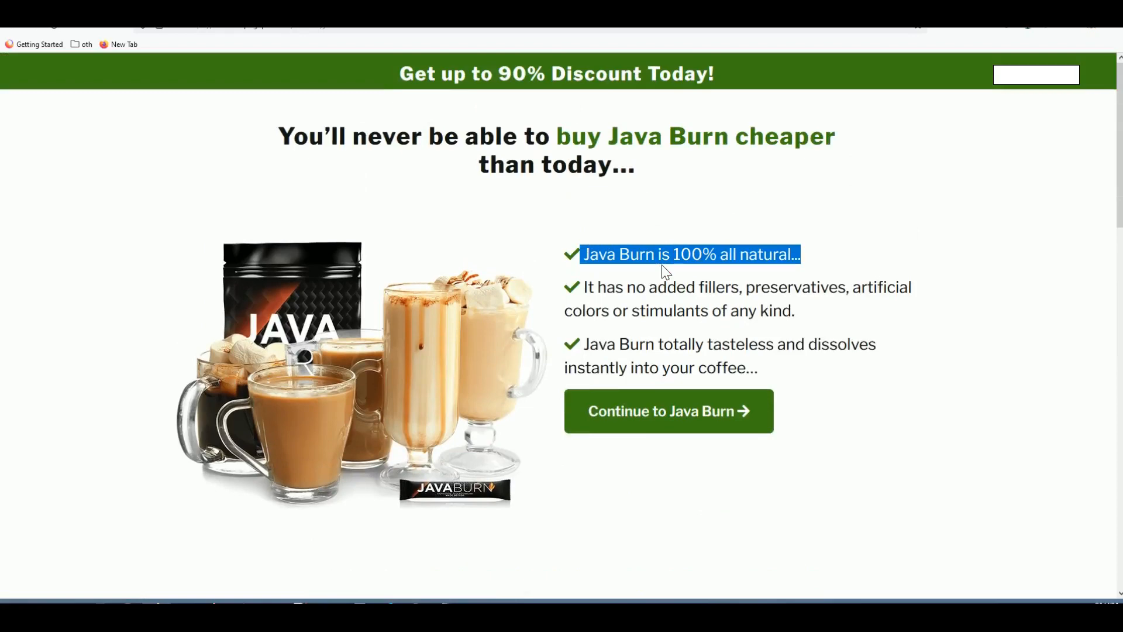
scroll(288, 179, down, 1)
scroll(283, 172, up, 1)
drag(276, 134, 228, 234)
click(915, 464)
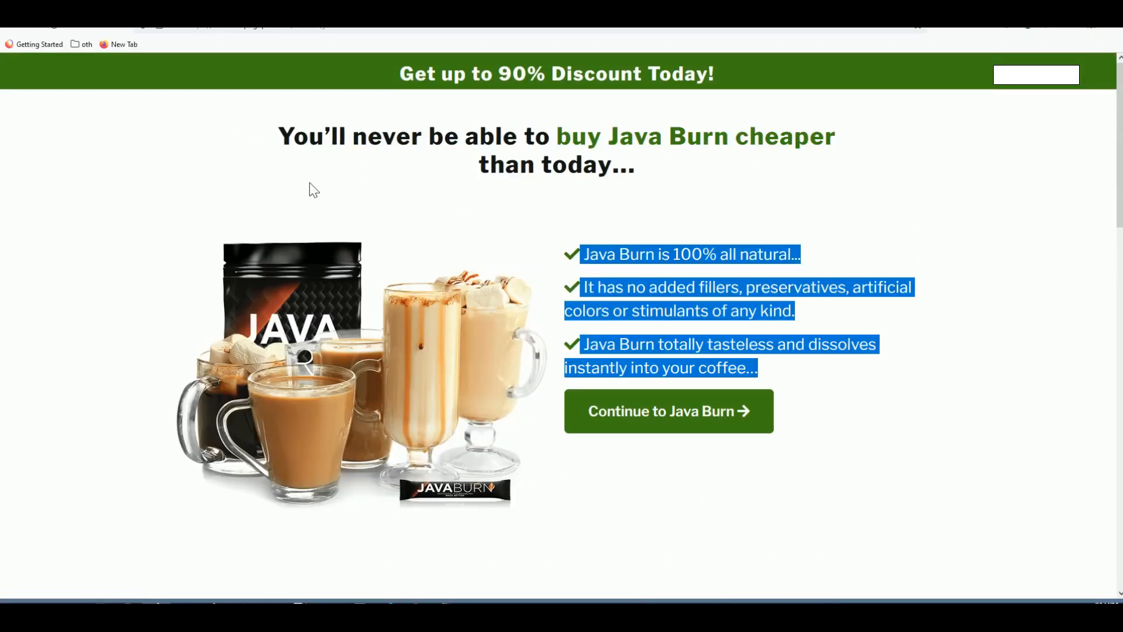
- Highlight the landing page heading "There's never been anything even close to Java Burn ever attempted." and review its section
scroll(311, 185, down, 4)
click(342, 413)
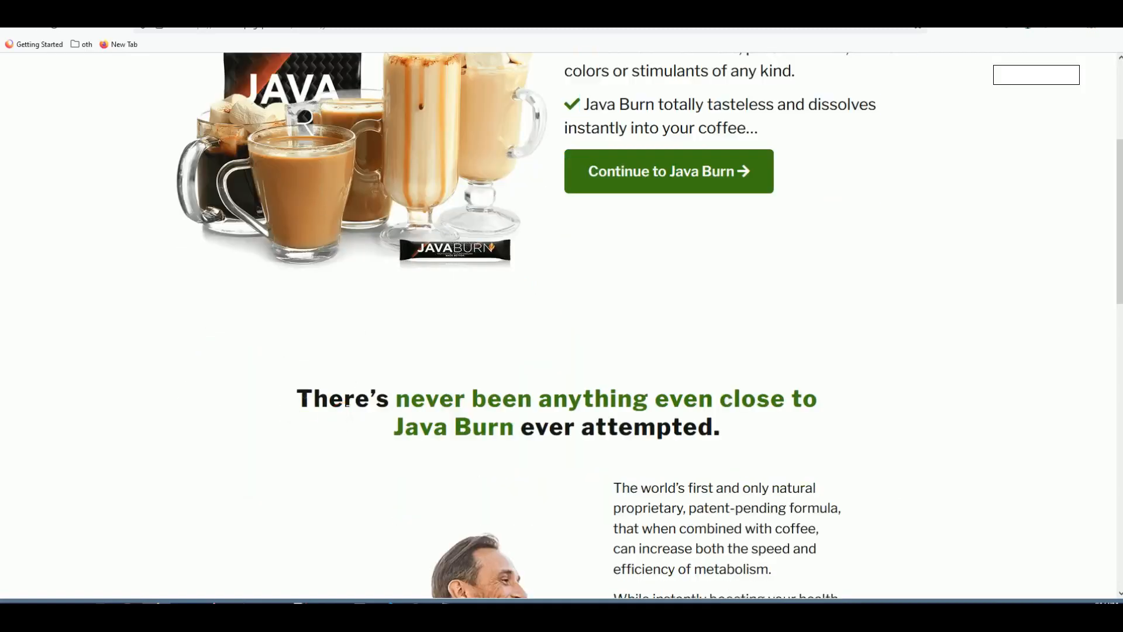
drag(285, 412, 309, 401)
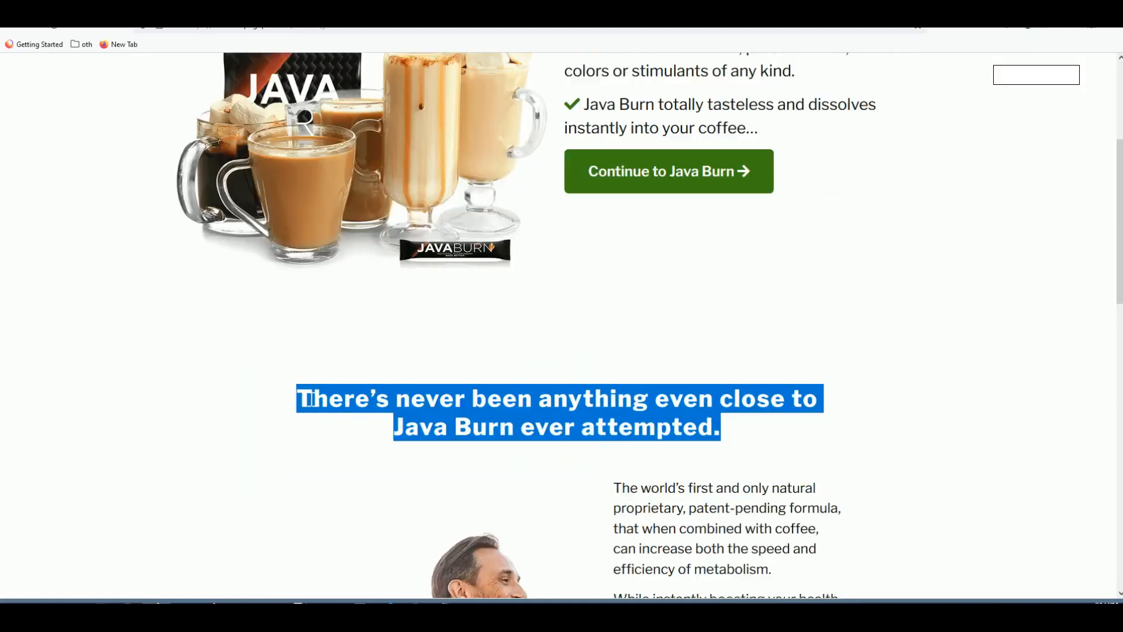
scroll(400, 375, down, 3)
scroll(679, 466, up, 7)
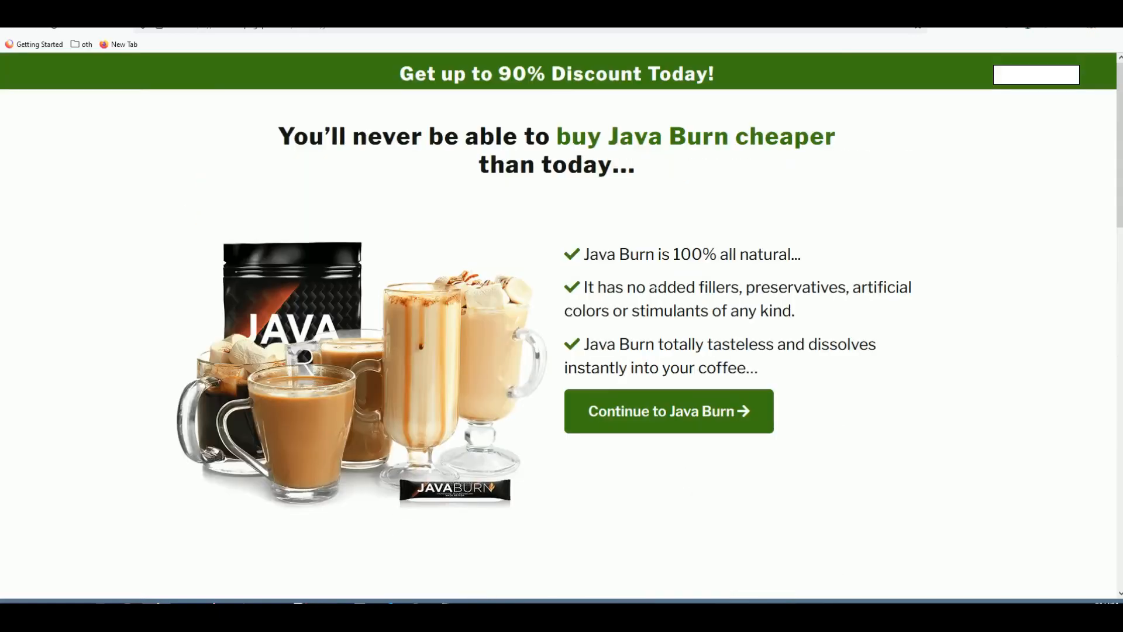
- Highlight the benefit point about no added fillers and compare it with the text further down the landing page
triple_click(667, 287)
scroll(402, 219, down, 5)
scroll(498, 276, down, 3)
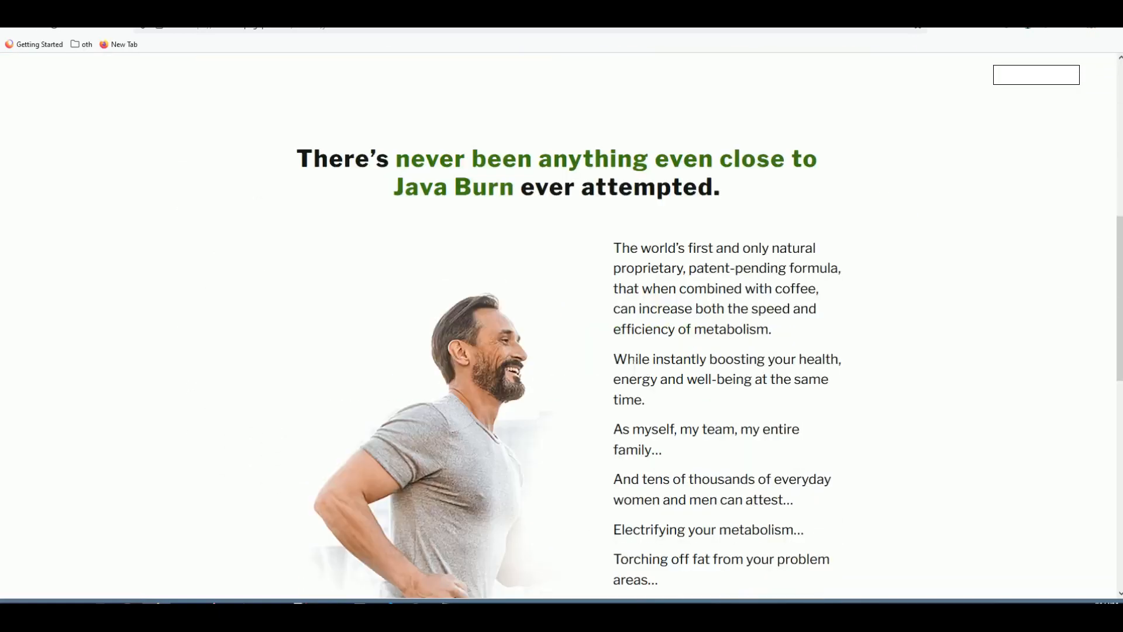
scroll(605, 357, up, 8)
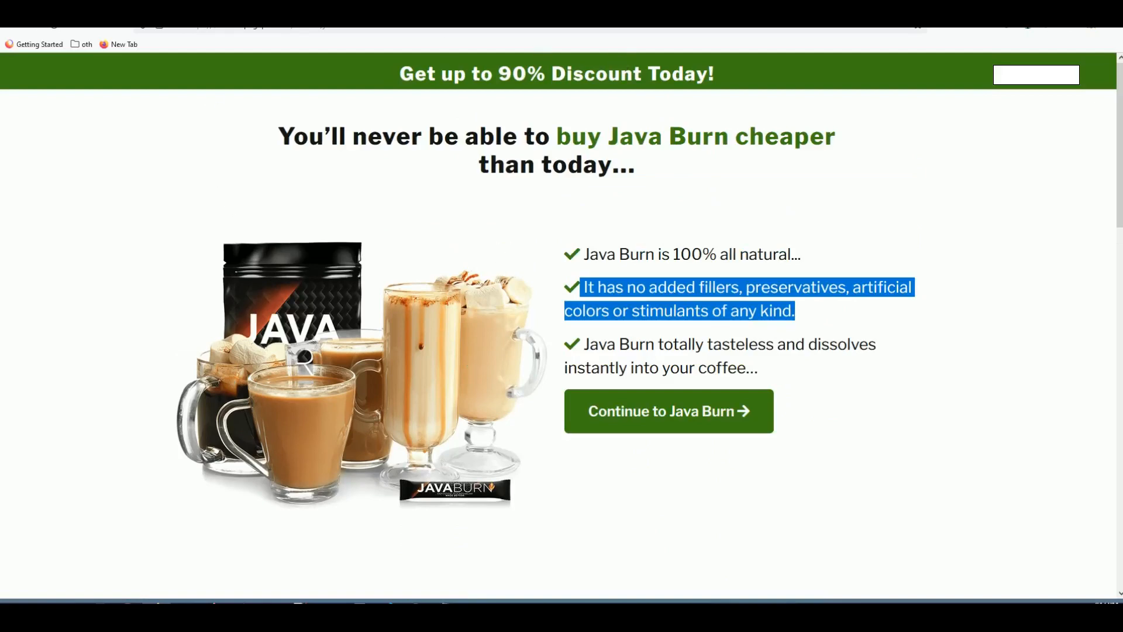
- Return to the Keyword plan and copy the whole keyword list from the Notepad note
click(205, 9)
scroll(193, 375, down, 2)
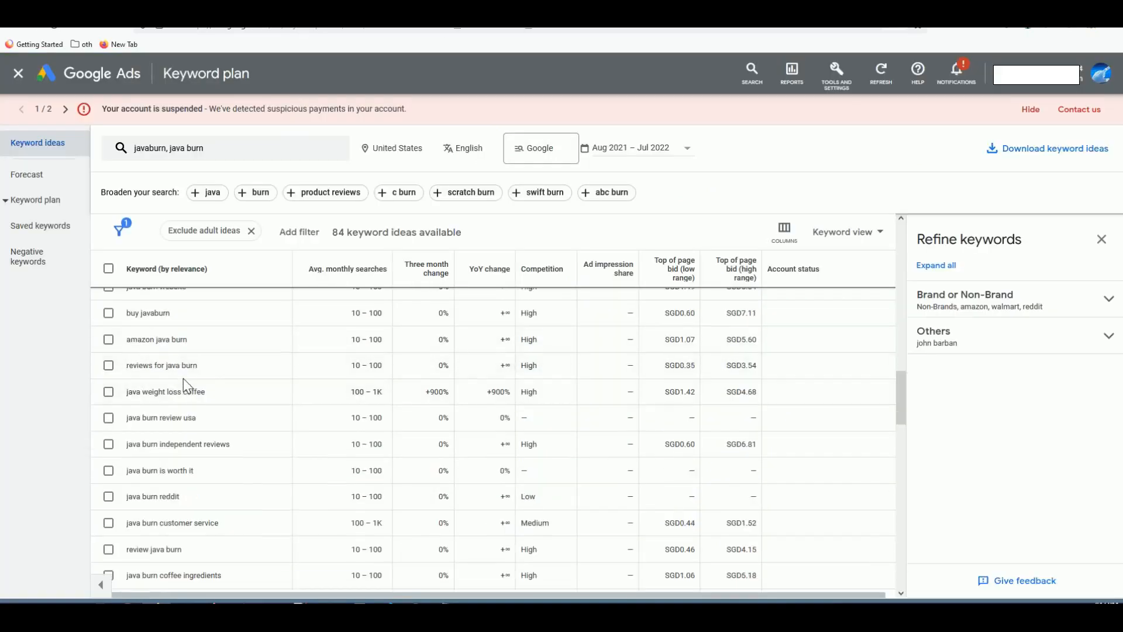
click(445, 611)
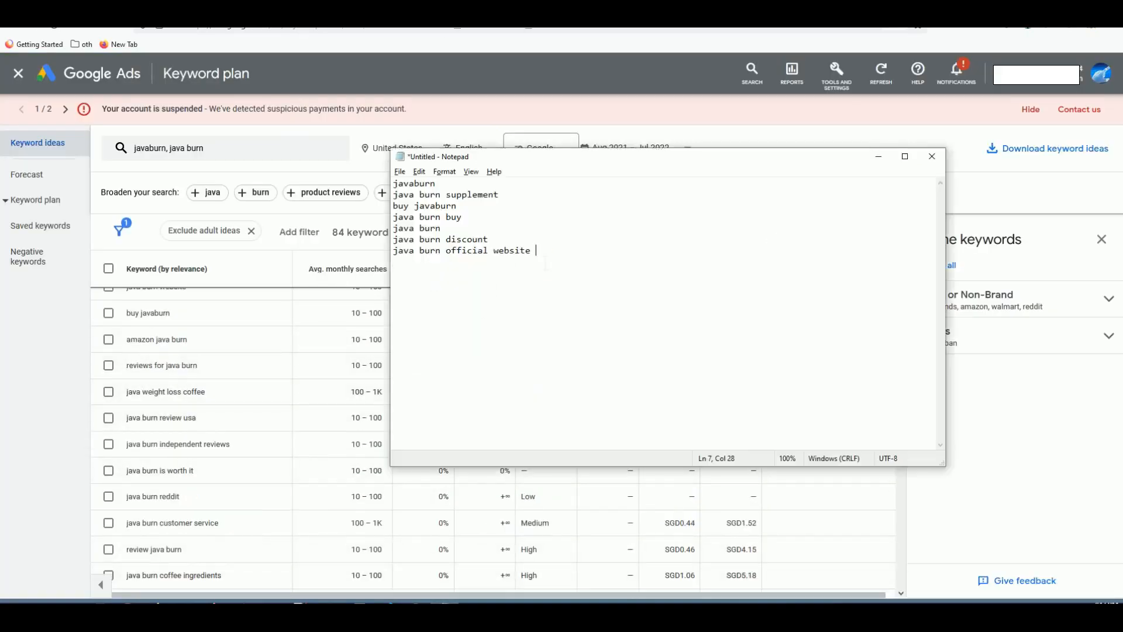
drag(534, 254, 393, 183)
right_click(425, 217)
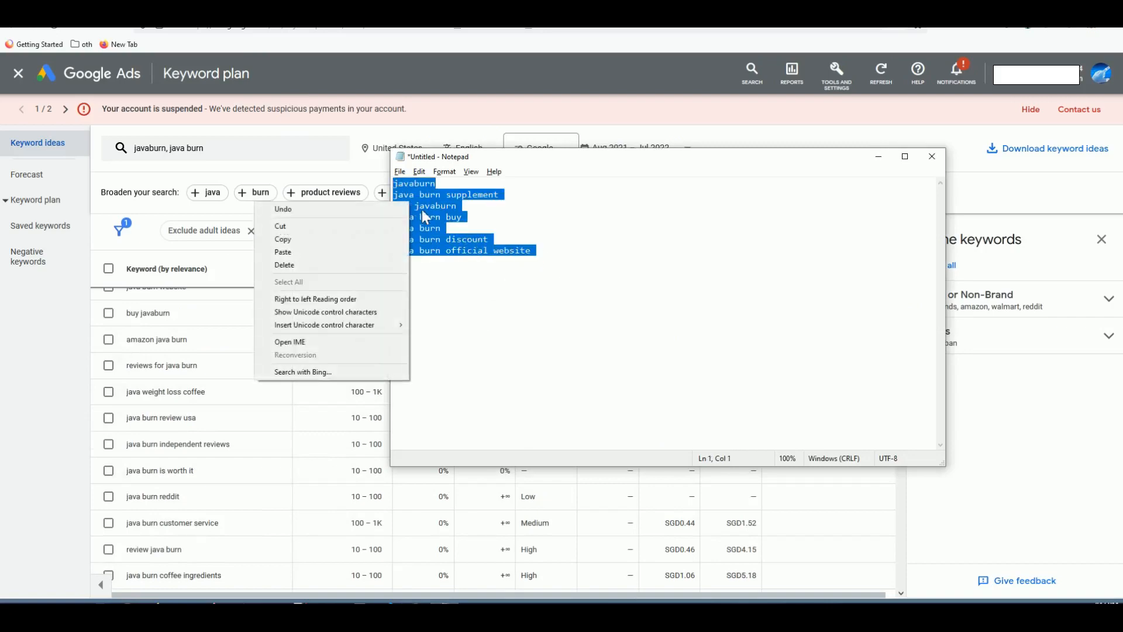
click(306, 239)
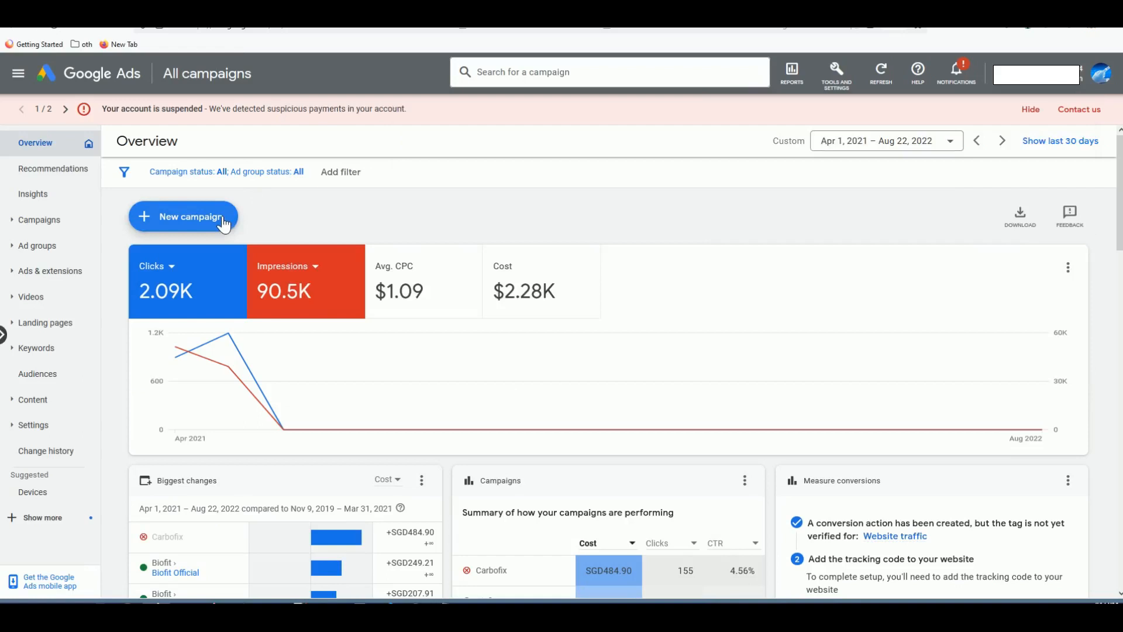
- Start a new Google Ads campaign with the Website traffic objective and the Search campaign type
click(222, 219)
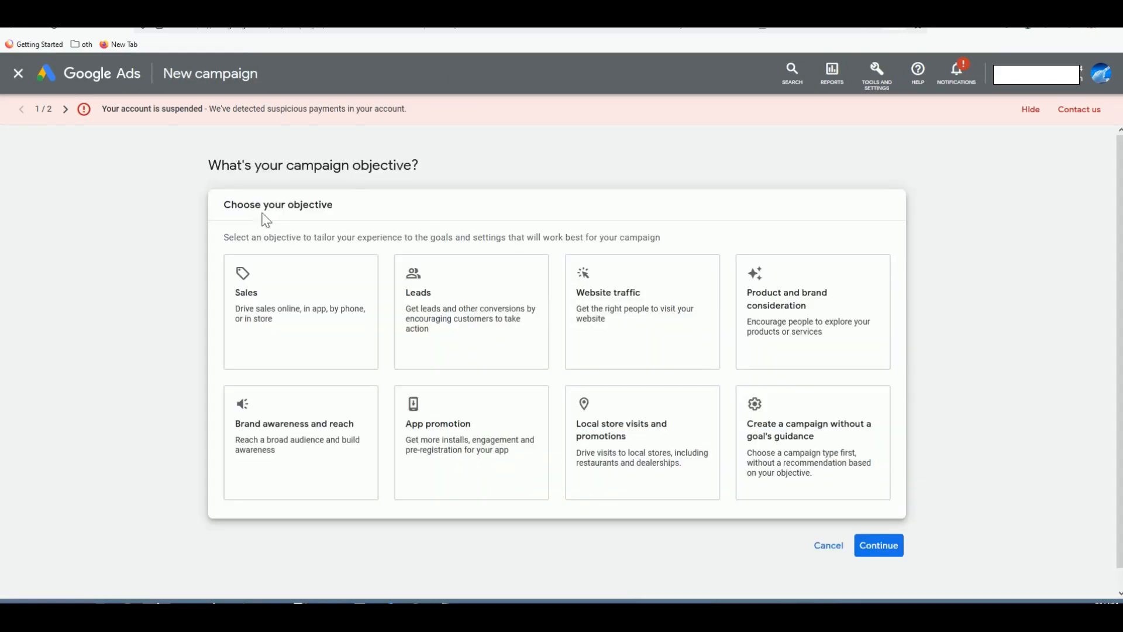
click(656, 304)
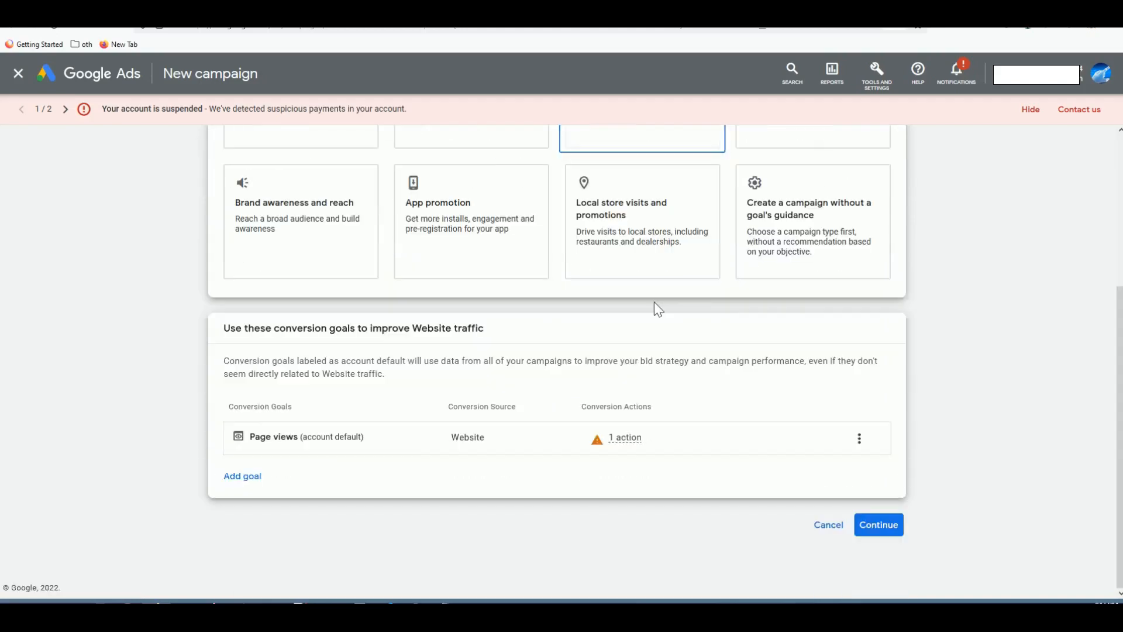
click(879, 526)
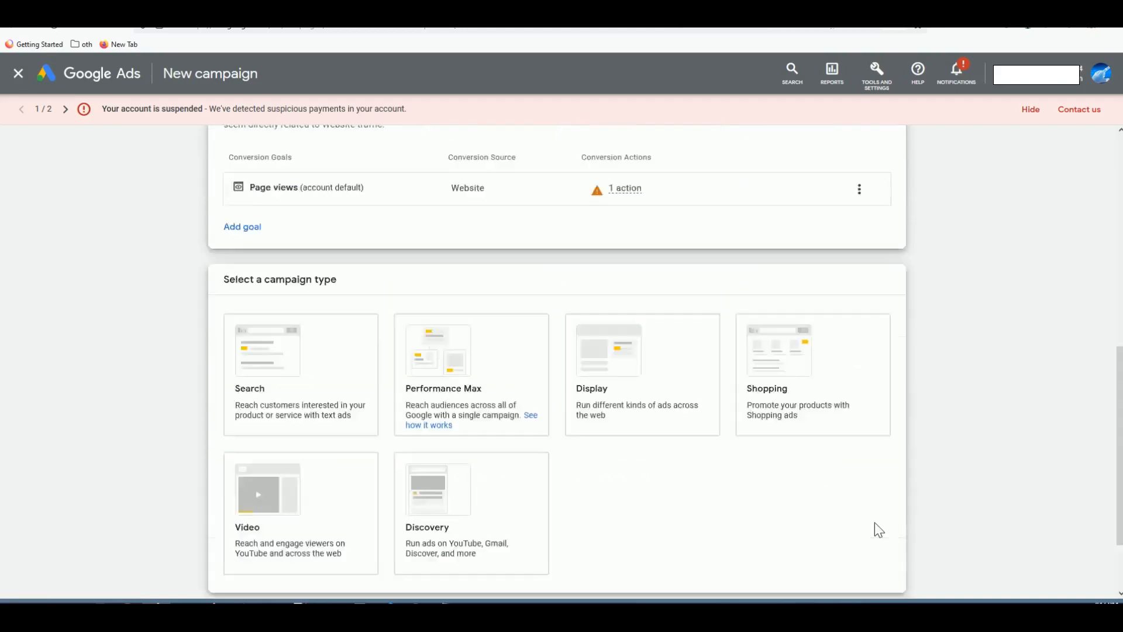
click(334, 281)
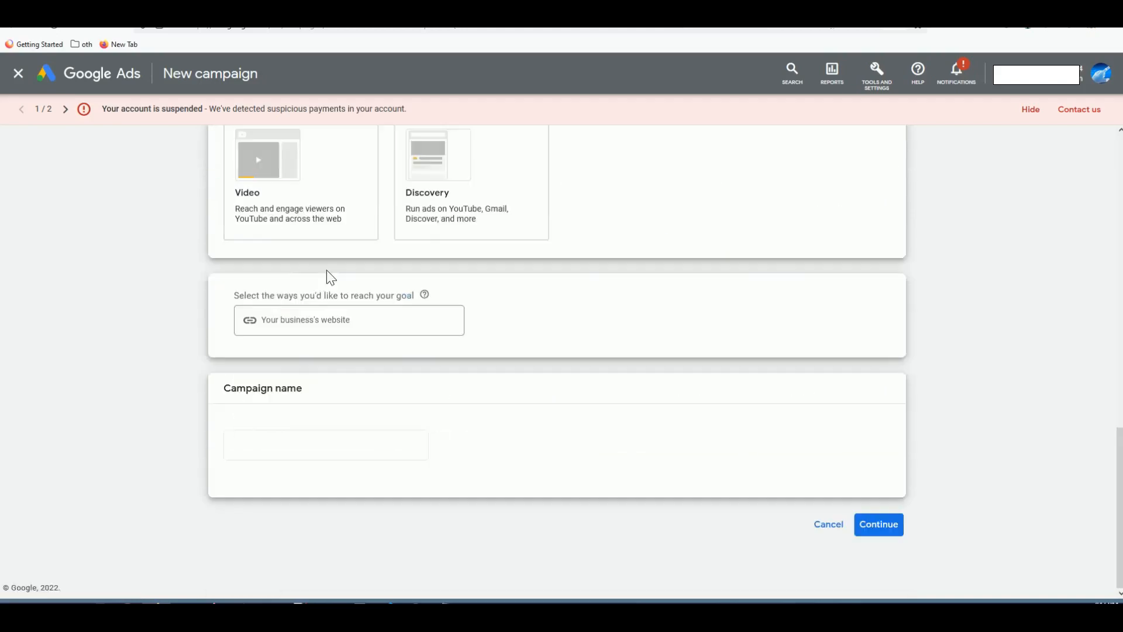
- Name the campaign "Java Burn" and continue to the bidding settings
scroll(321, 268, up, 3)
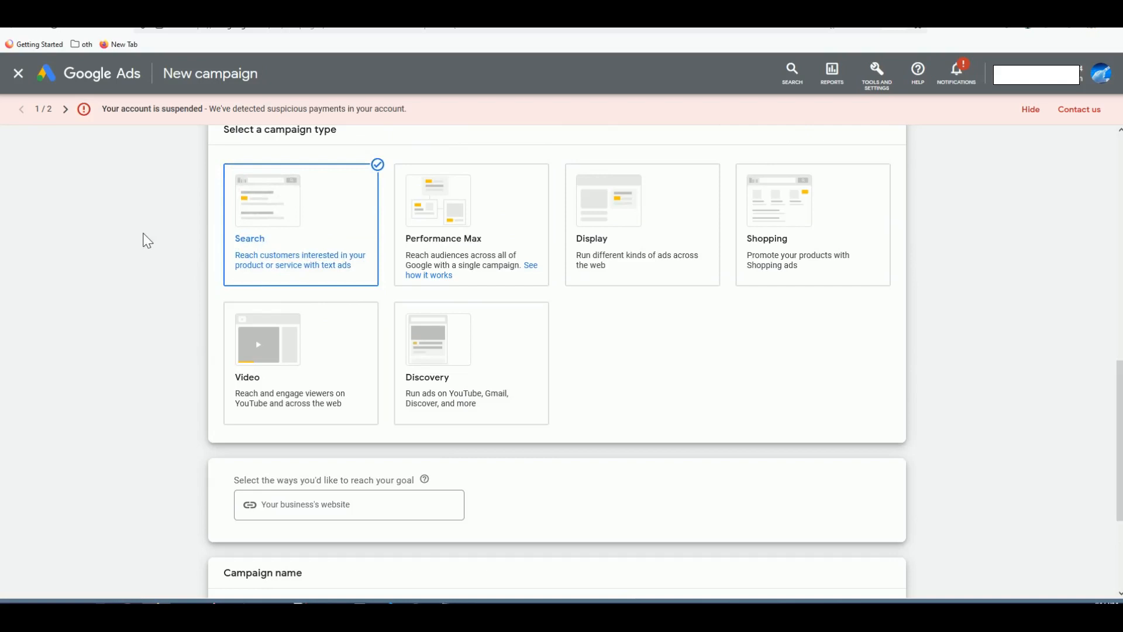
scroll(228, 374, down, 3)
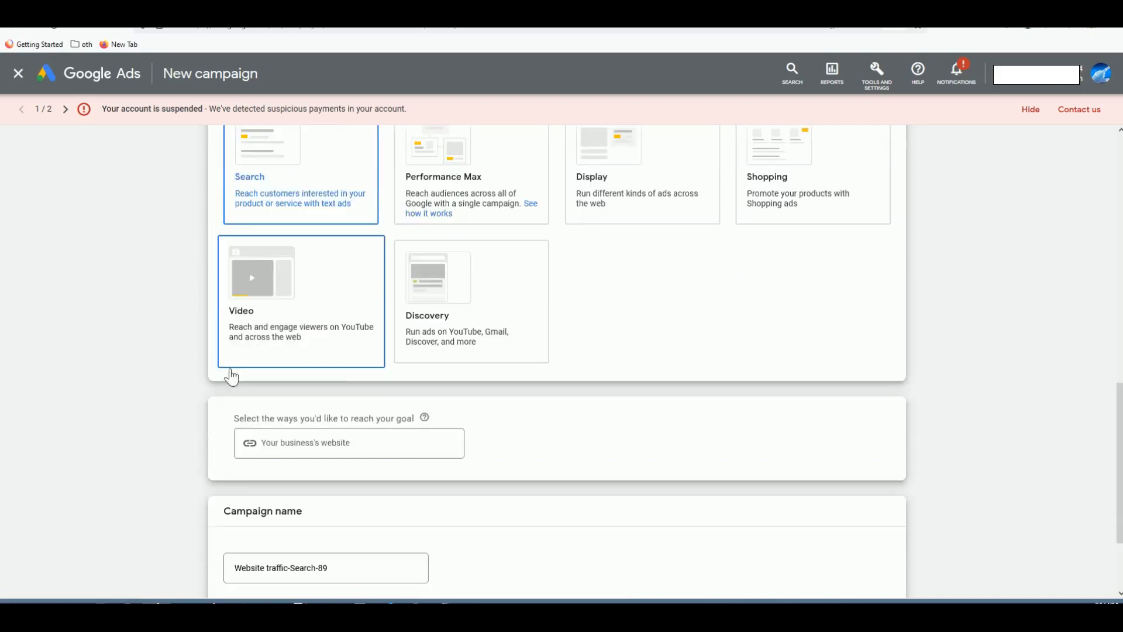
click(236, 445)
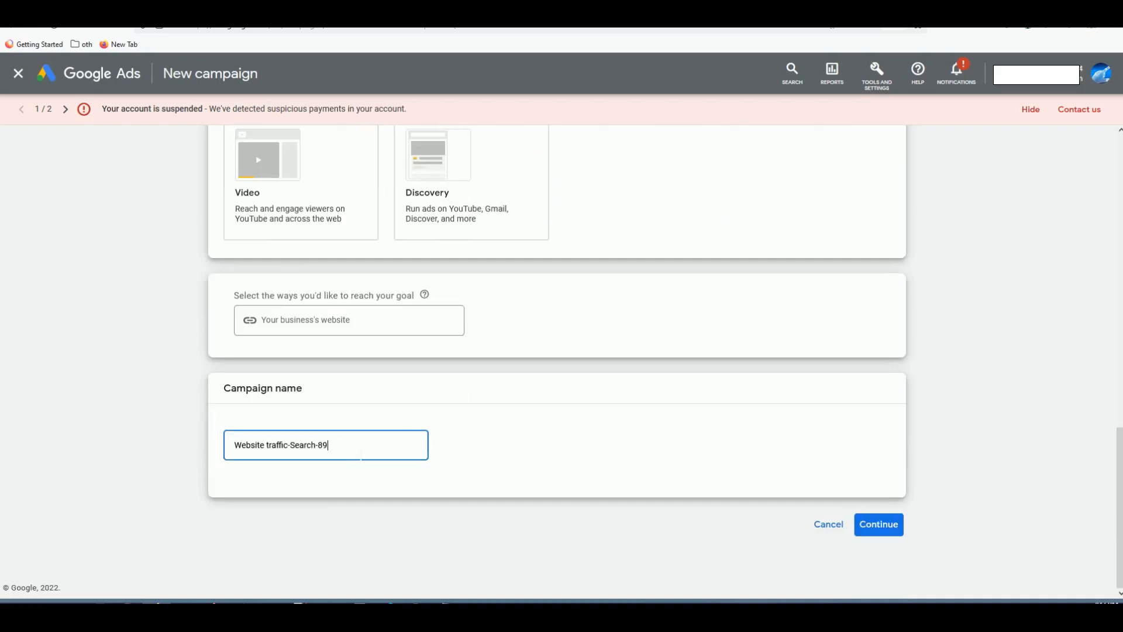
key(ctrl+a)
text(Jav)
key(BackSpace)
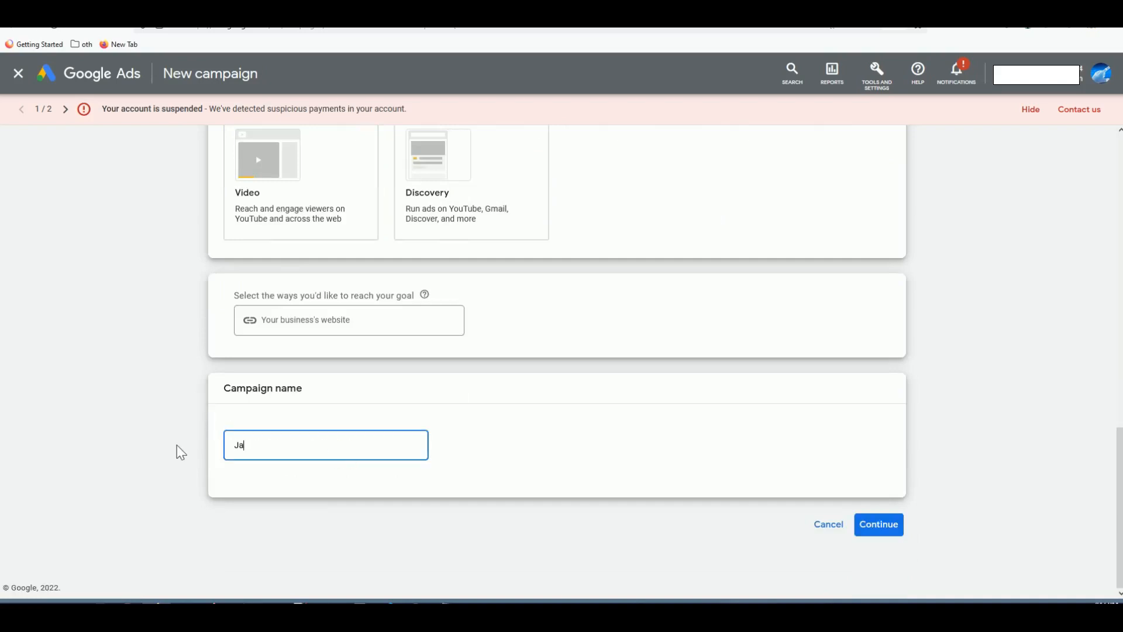
text(va Burn)
click(888, 524)
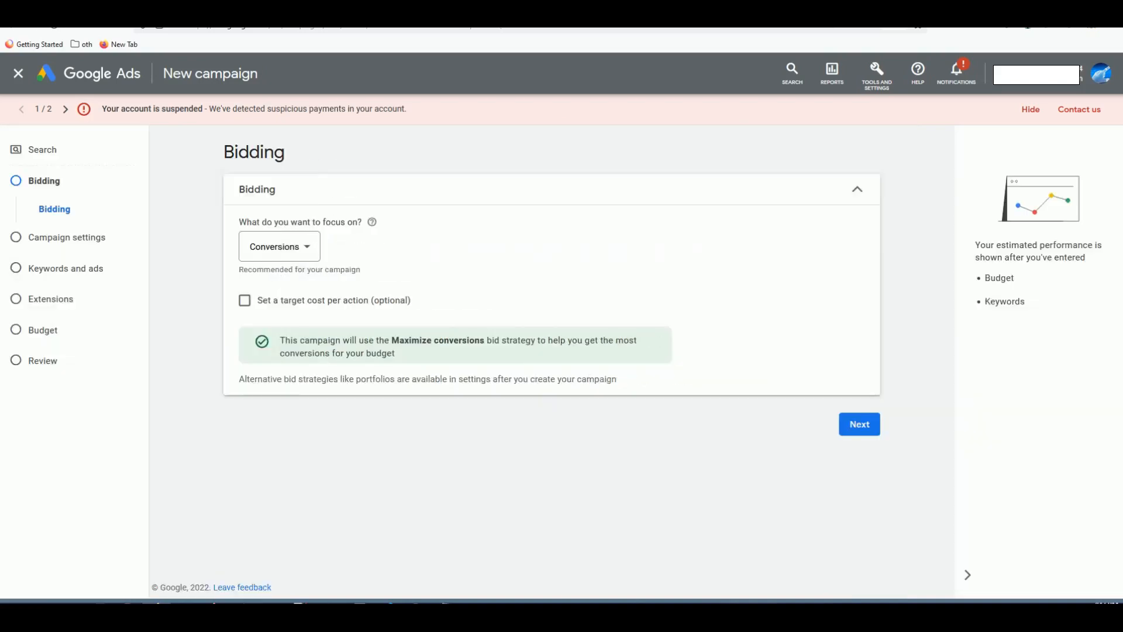
- Set the bidding focus to Clicks and enable a maximum cost per click bid limit
click(296, 253)
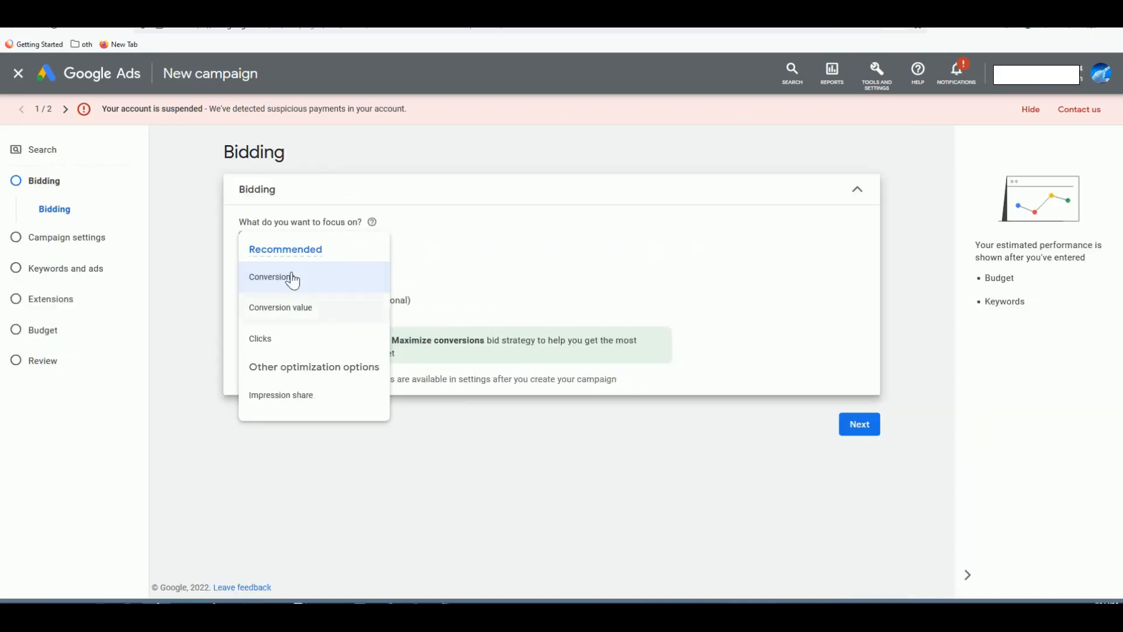
click(275, 345)
click(245, 300)
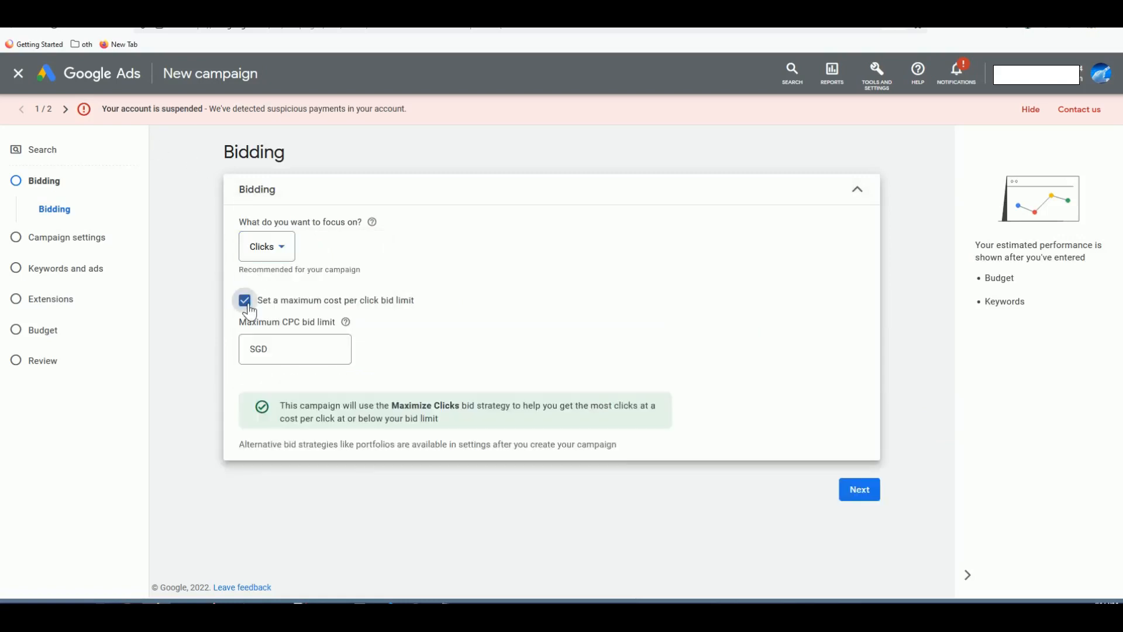
- Try 0.20 and then 1.2 SGD as the maximum CPC bid limit
click(301, 358)
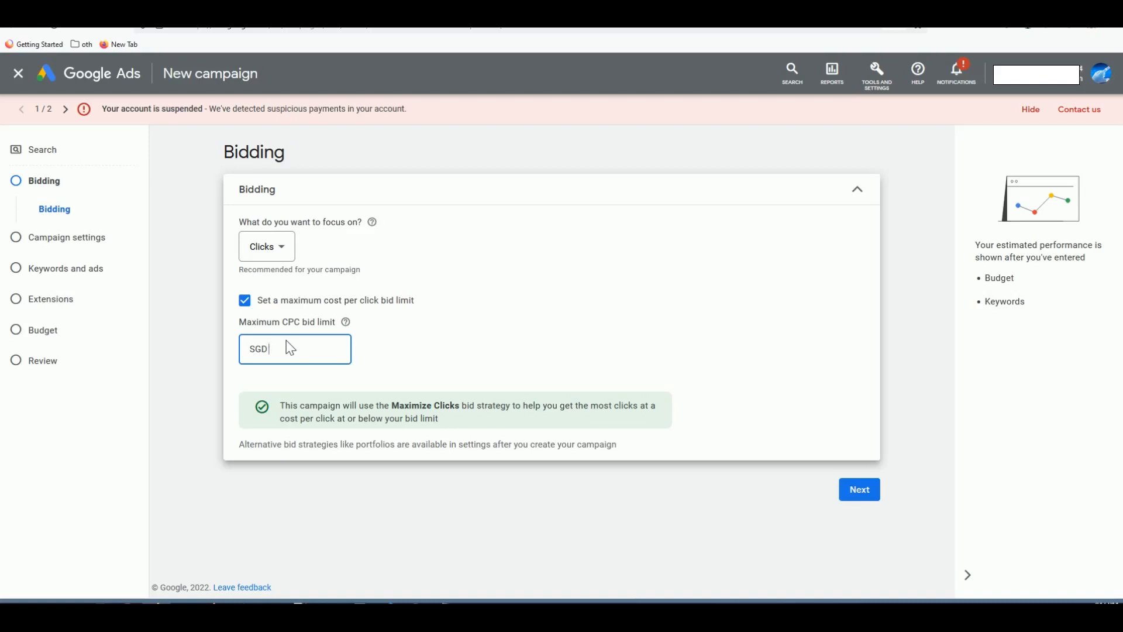
text(0.20)
key(BackSpace)
key(BackSpace)
key(BackSpace)
key(BackSpace)
text(1.2)
click(450, 332)
- Set the maximum CPC bid limit to SGD 1.00 and continue to the campaign settings
drag(291, 350, 241, 348)
text(1)
click(449, 339)
click(298, 351)
click(551, 291)
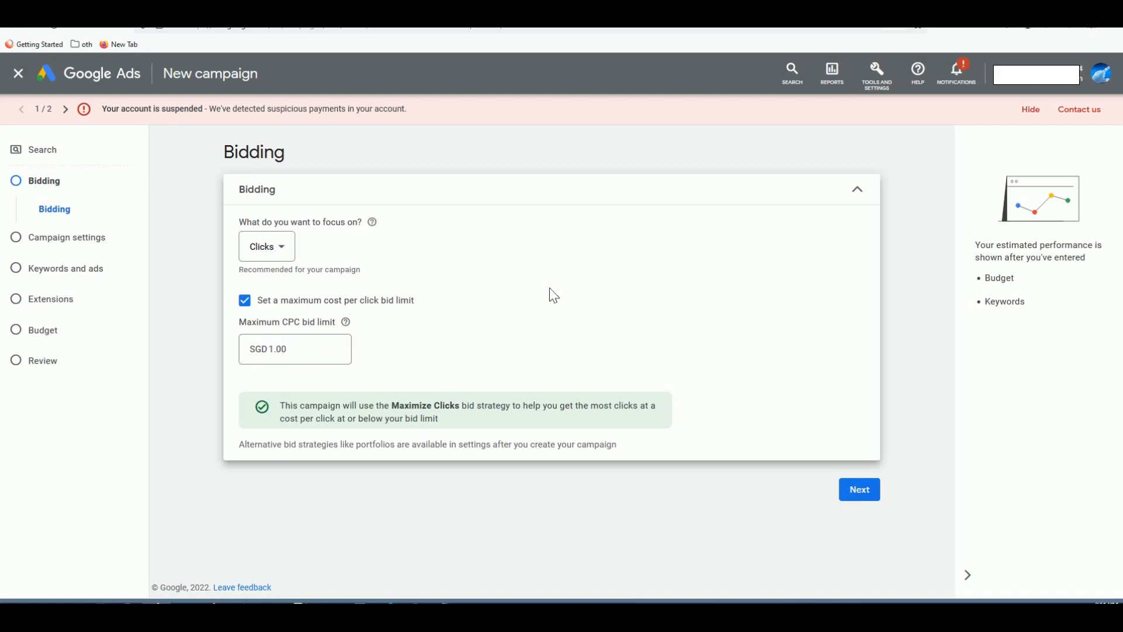
click(866, 497)
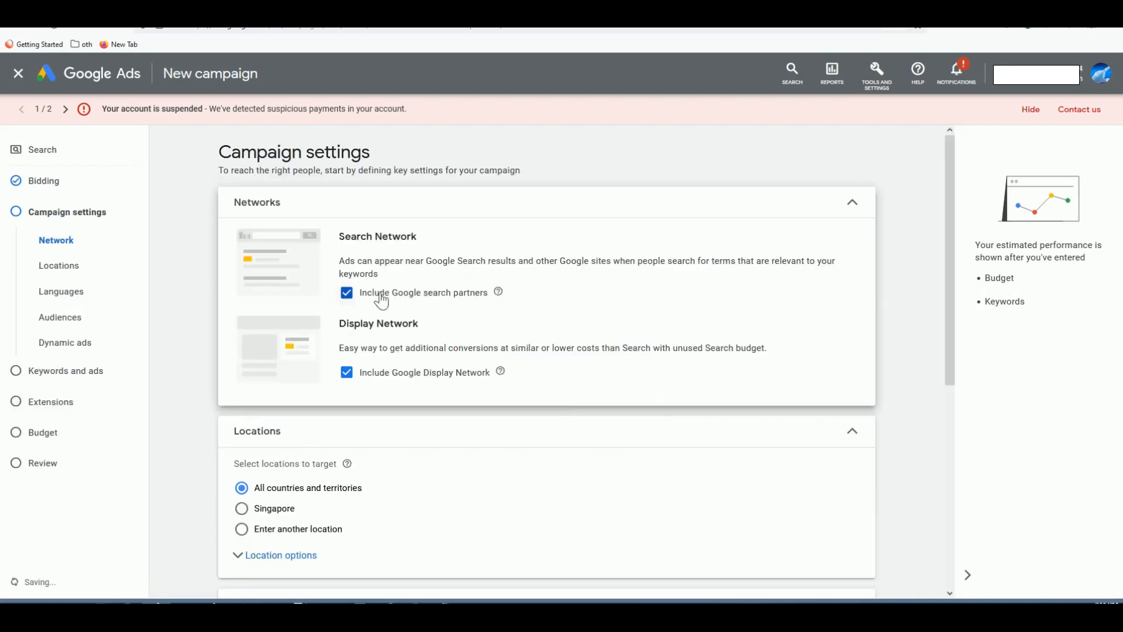
- Exclude both the Google search partners and the Google Display Network from the campaign
click(349, 295)
click(351, 377)
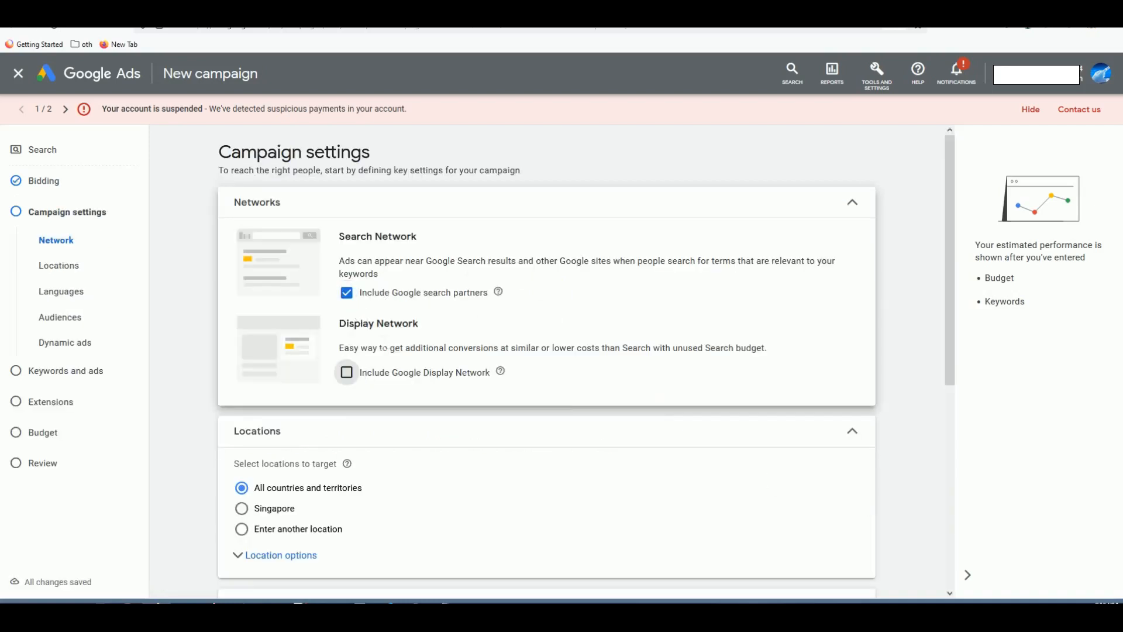
click(351, 298)
- Target the United States and the United Kingdom as campaign locations and continue to the keywords and ads settings
scroll(414, 294, down, 3)
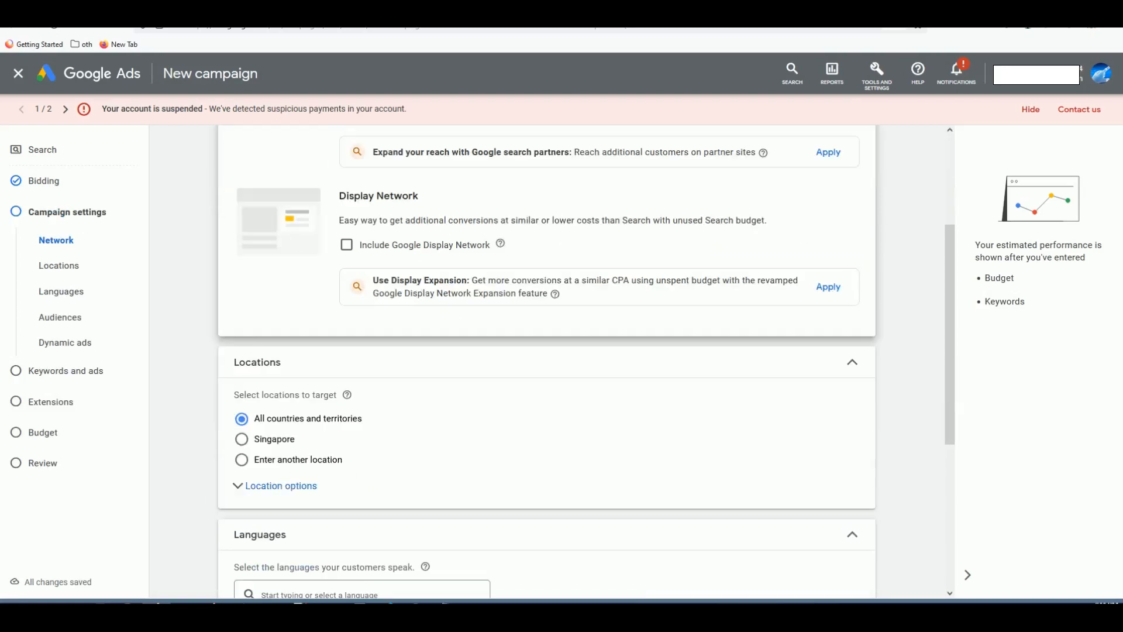
click(322, 456)
click(342, 381)
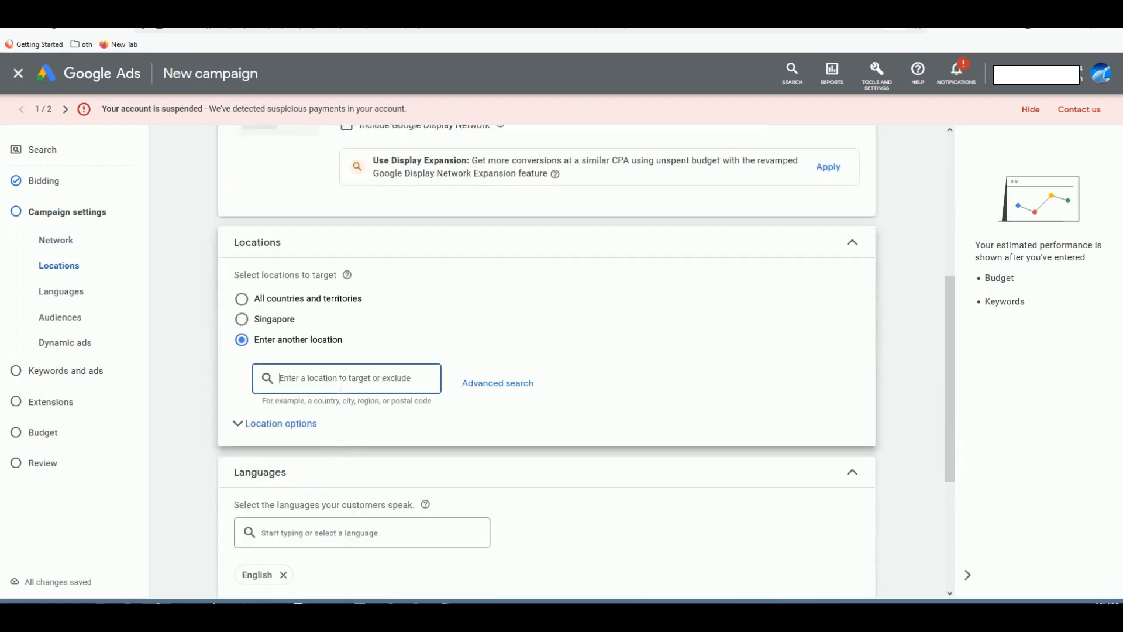
text(united)
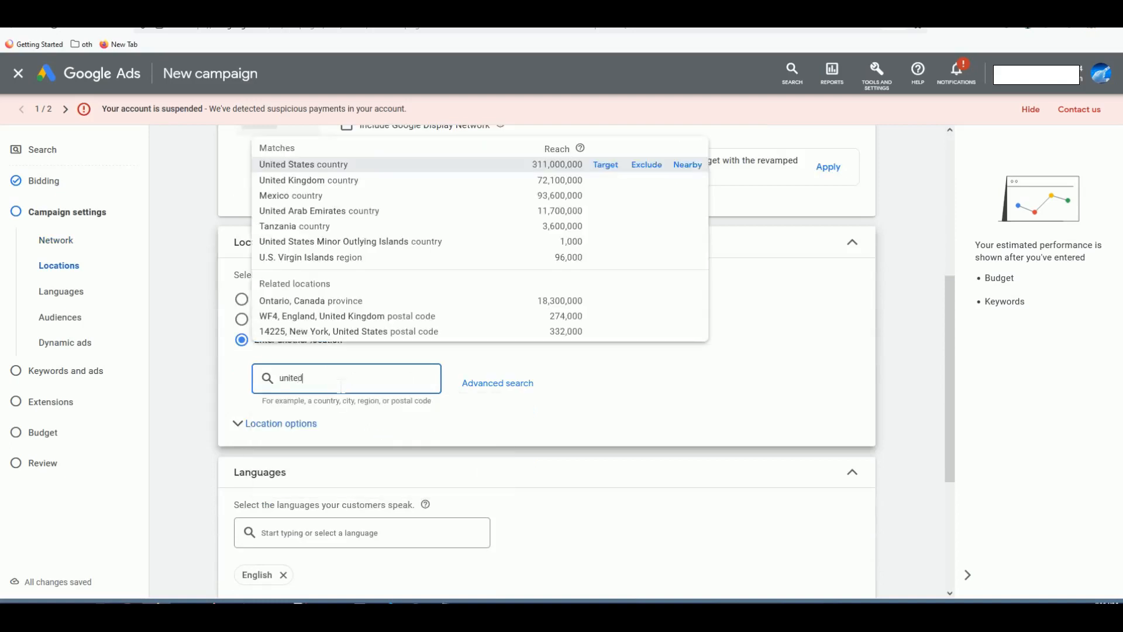
click(606, 165)
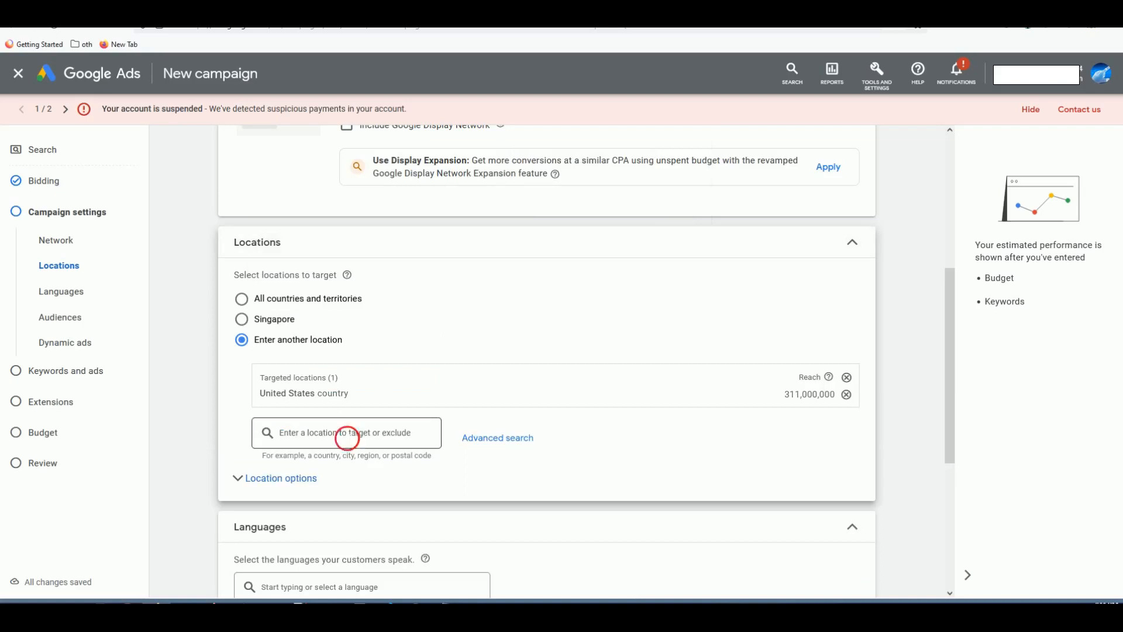
click(345, 430)
text(united king)
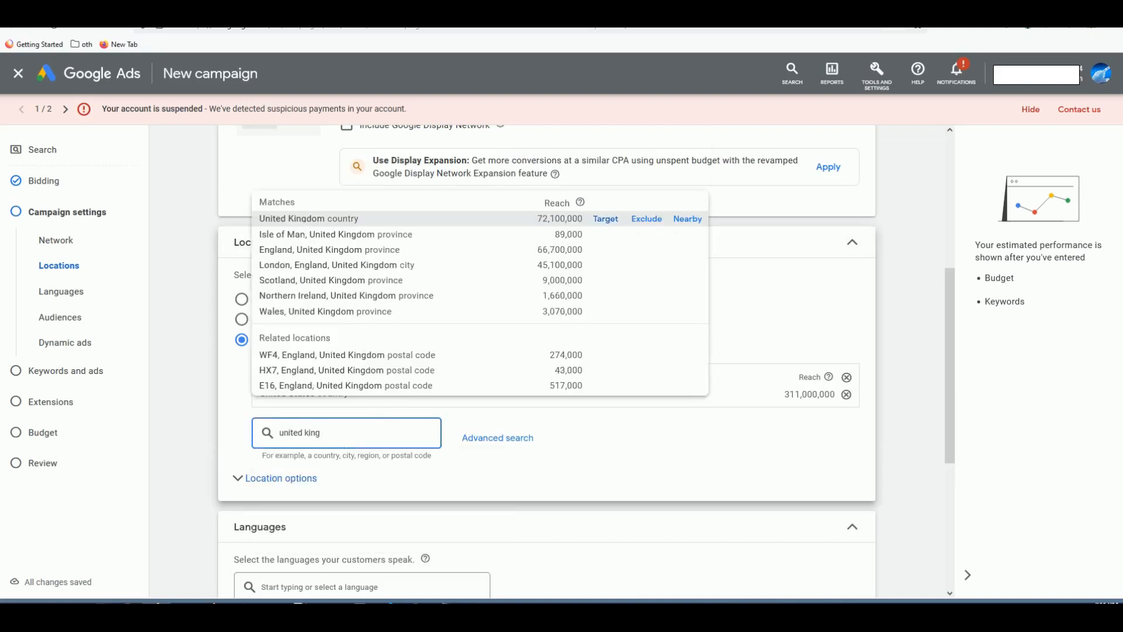
click(606, 219)
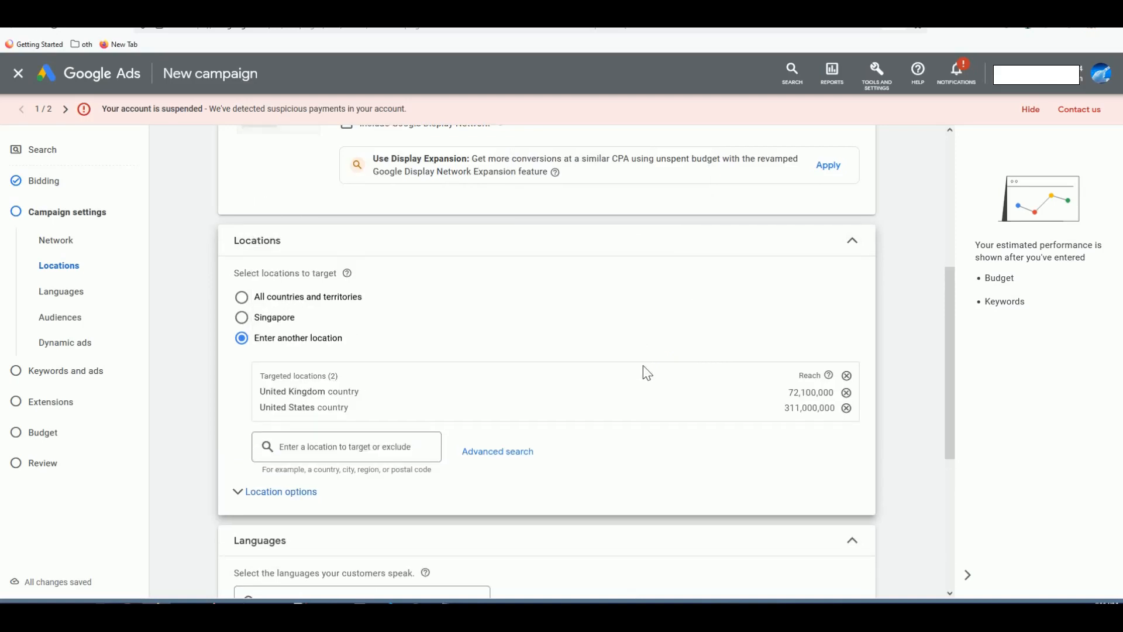
scroll(647, 373, down, 4)
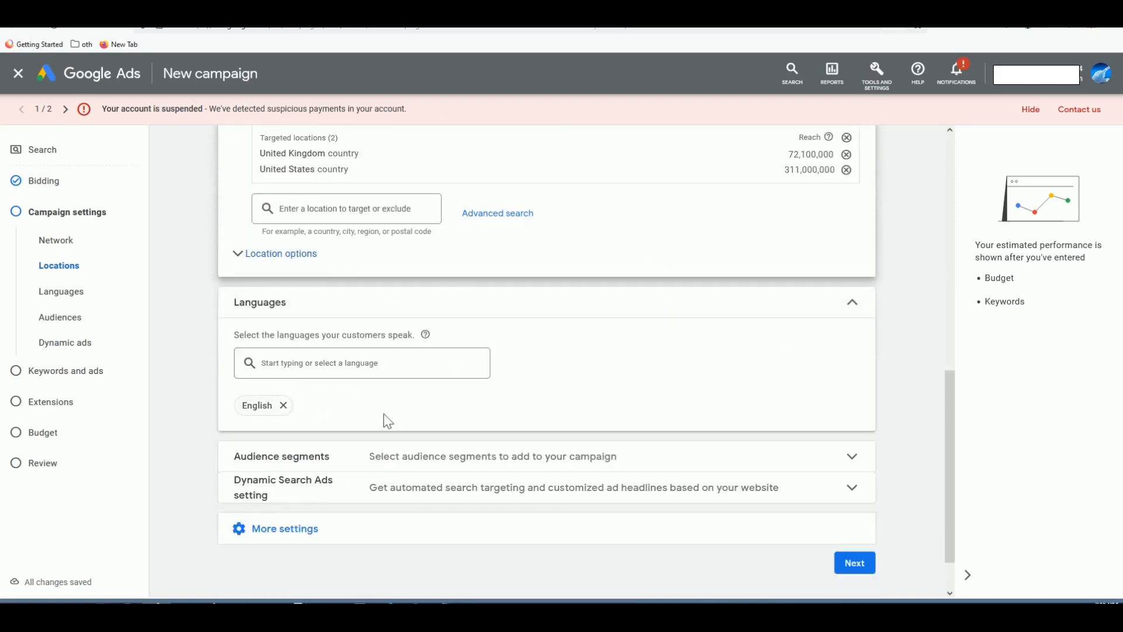
scroll(644, 468, down, 2)
click(854, 507)
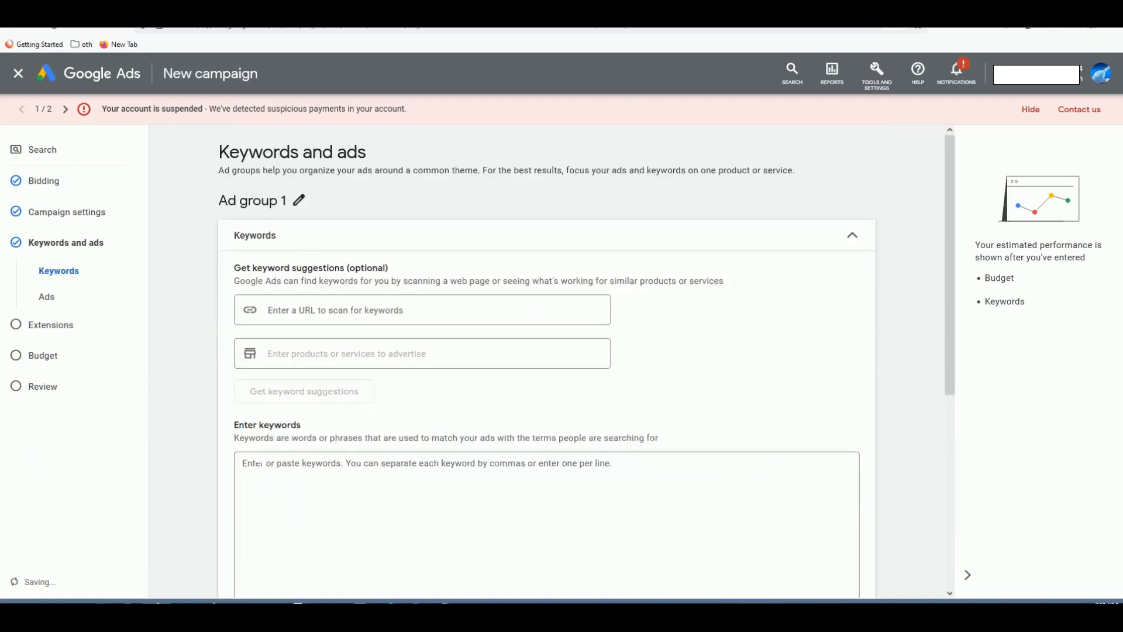
- Rename the ad group as "Brand Bid Javaburn"
click(299, 202)
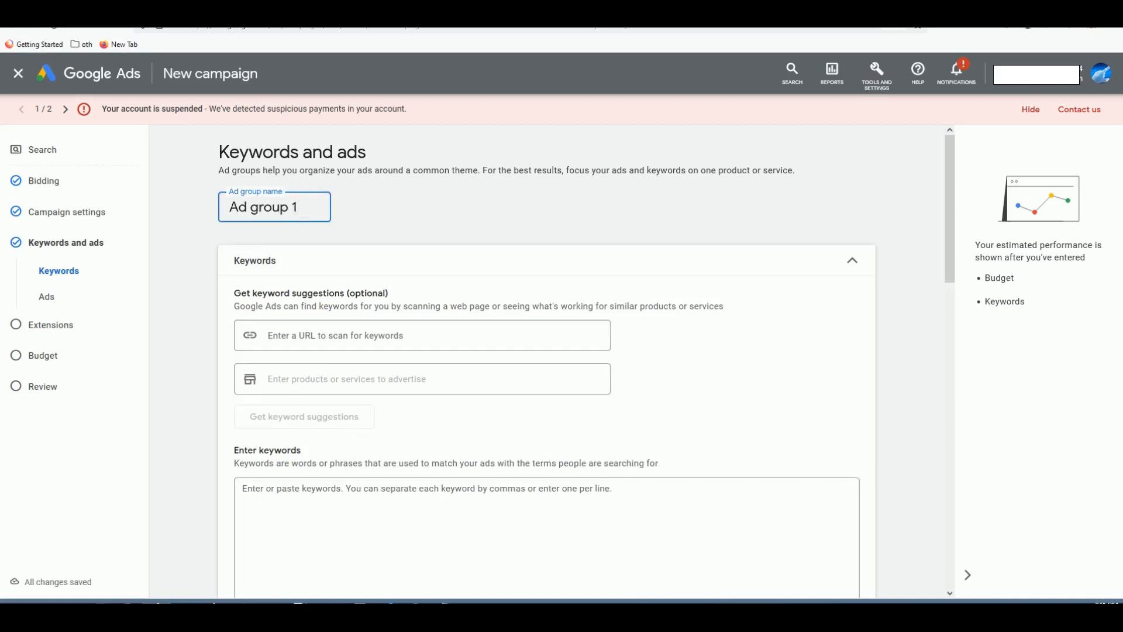
triple_click(251, 208)
text(Brand)
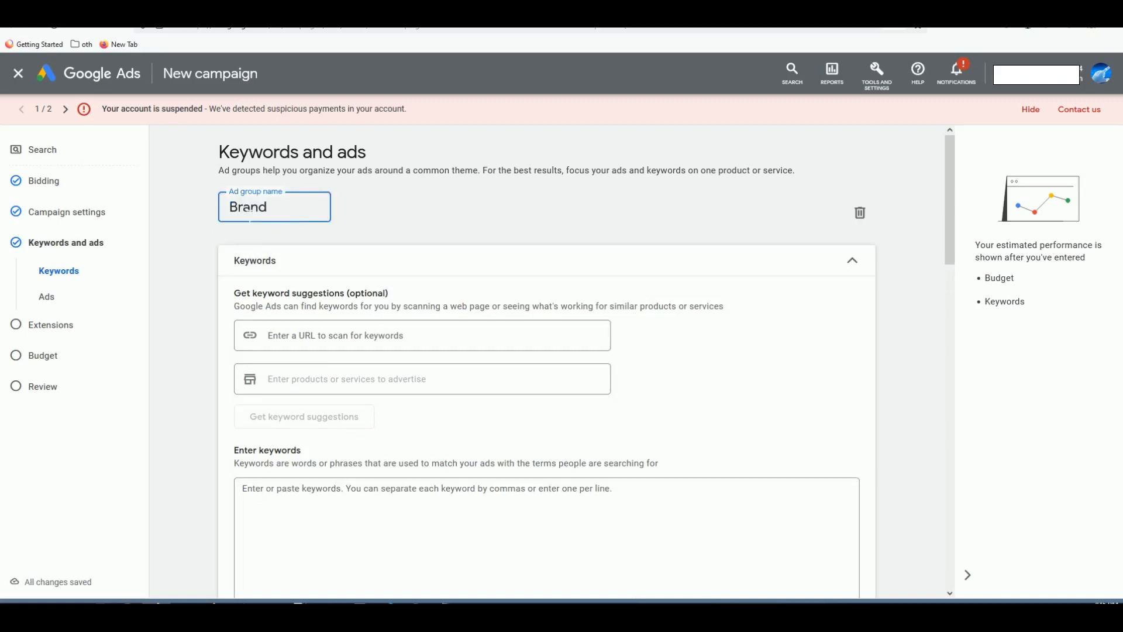
text( Bid Javaburn)
click(411, 211)
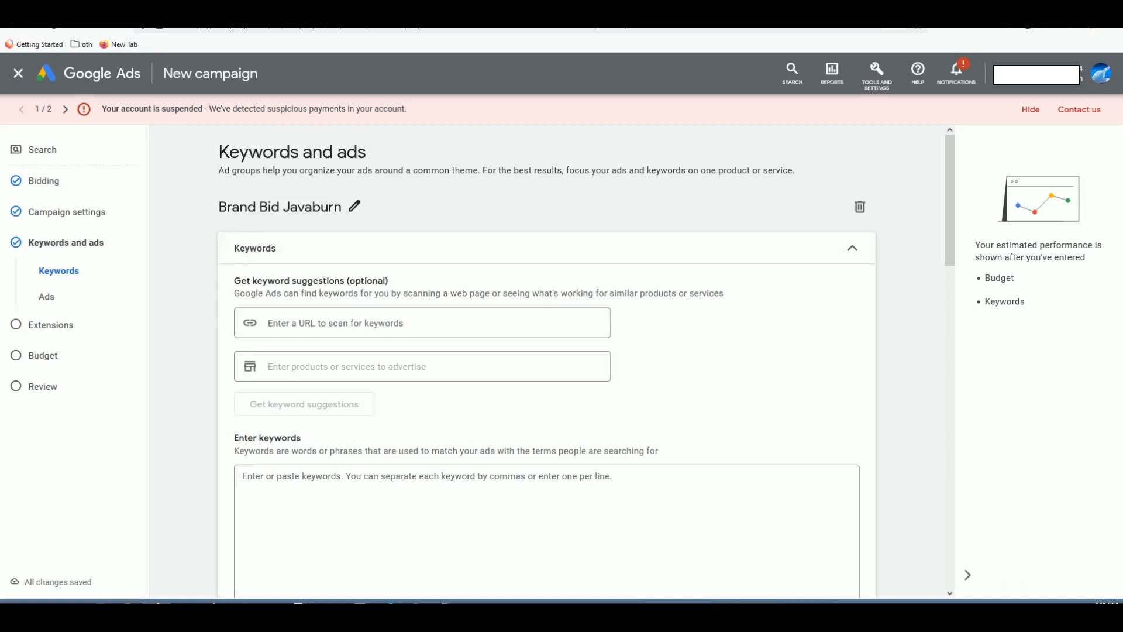
- Copy the keyword list from the Notepad note and paste it into the ad group's keywords
scroll(304, 311, down, 1)
click(310, 465)
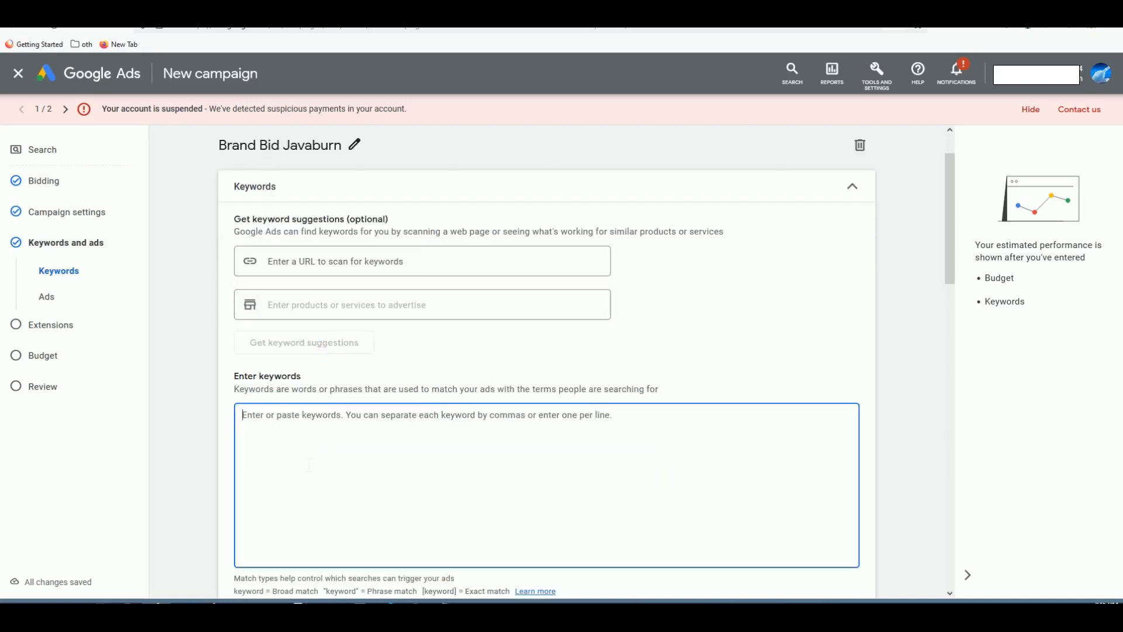
click(445, 602)
right_click(423, 216)
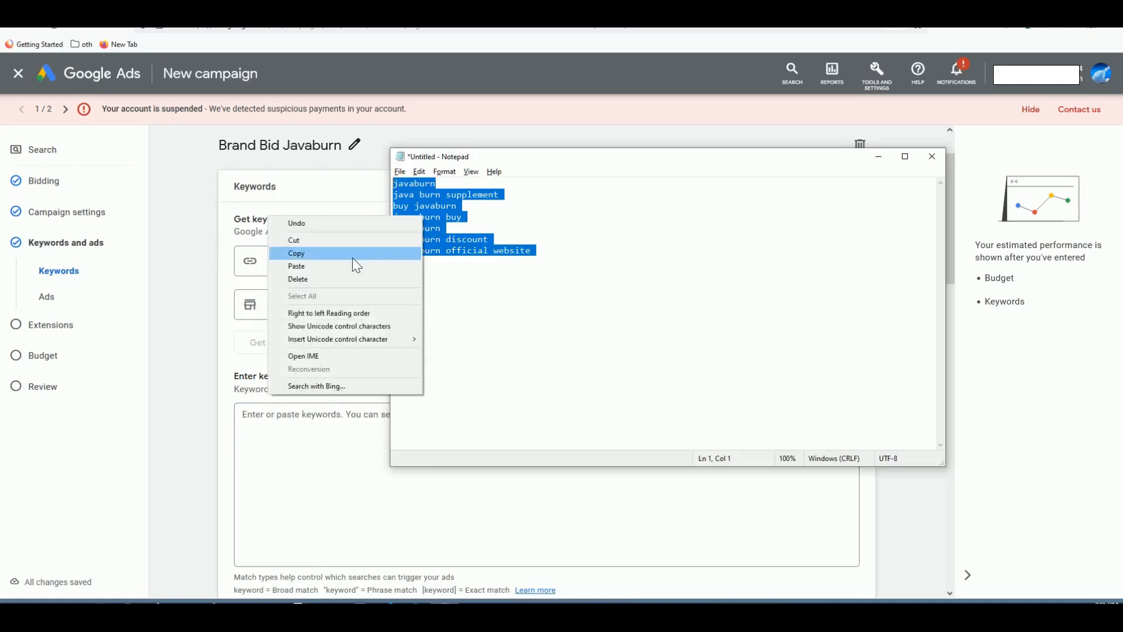
click(354, 256)
click(340, 441)
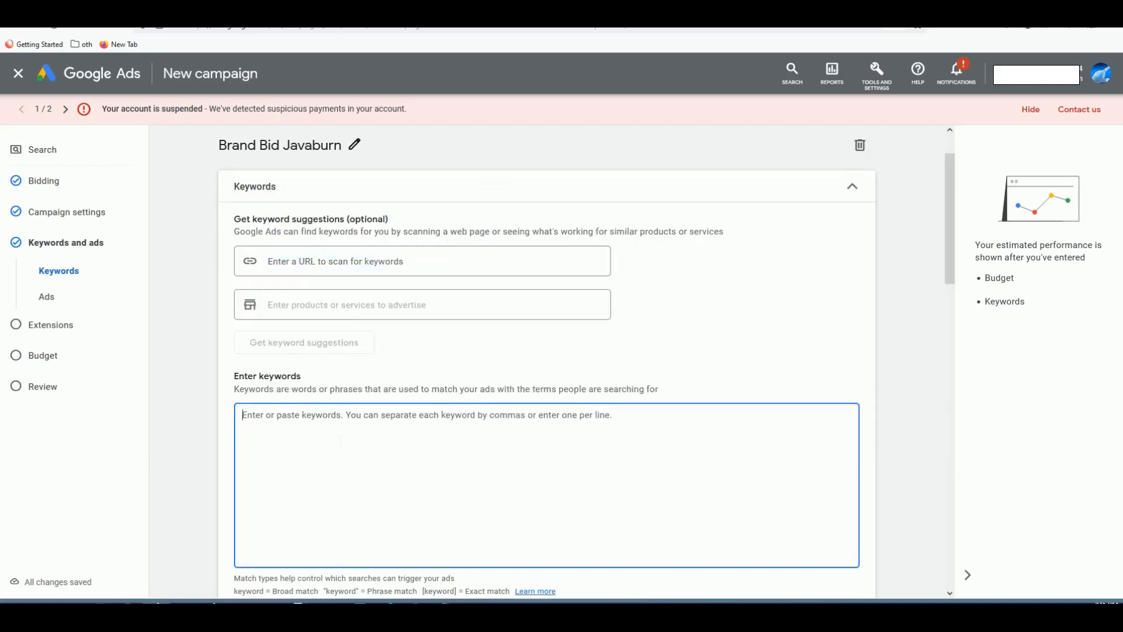
key(ctrl+v)
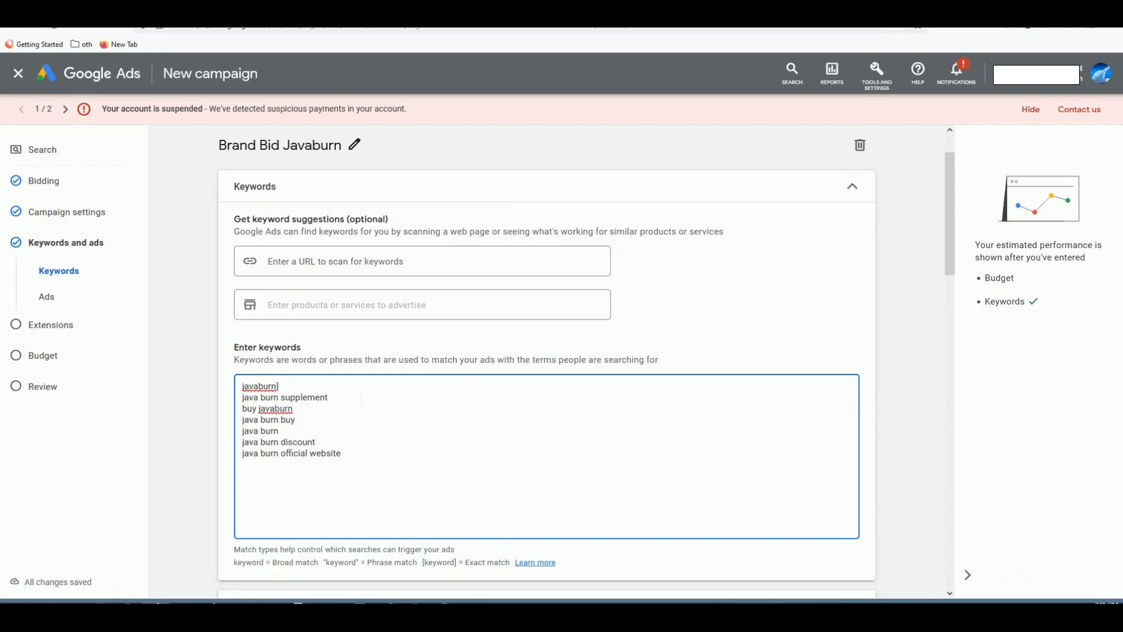
- Try enclosing the first keyword, javaburn, in exact-match square brackets, and remove both brackets again
text([)
double_click(277, 387)
click(269, 388)
double_click(267, 387)
click(297, 390)
double_click(272, 387)
click(296, 391)
double_click(264, 387)
click(298, 392)
double_click(263, 386)
click(315, 389)
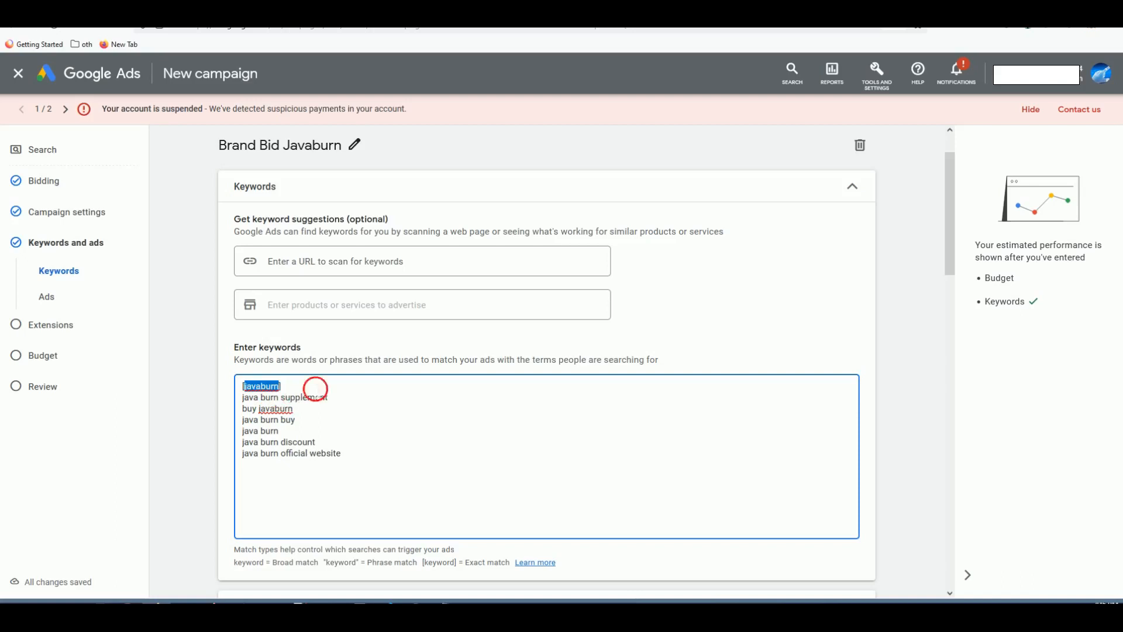
key(BackSpace)
click(244, 387)
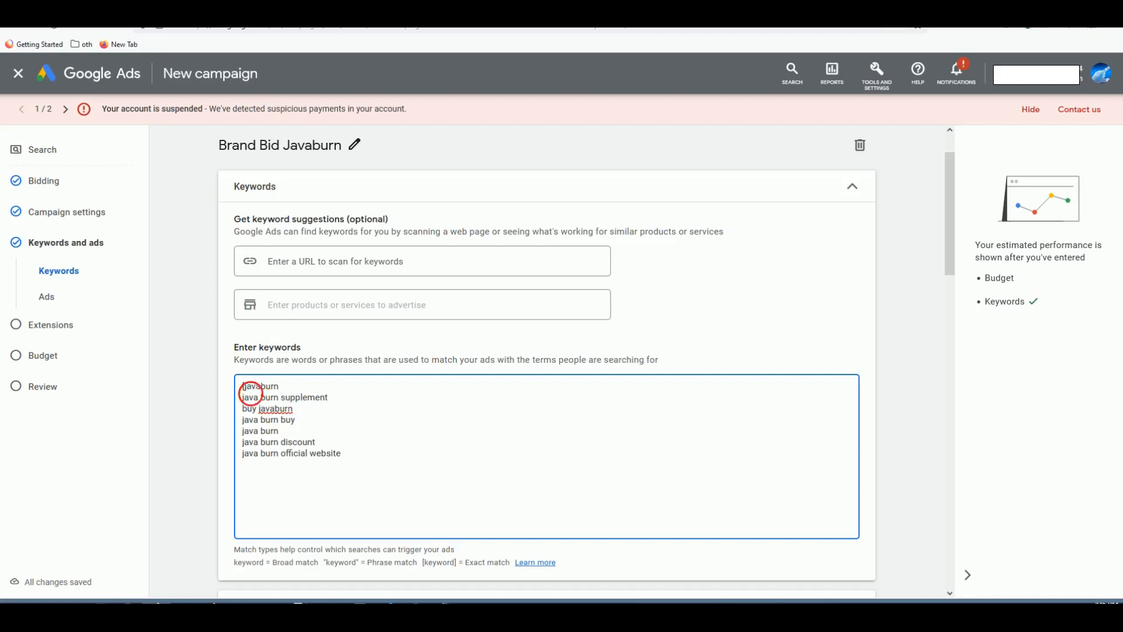
key(BackSpace)
- Add a closing square bracket after the first keyword, javaburn, in the ad group's keyword list
click(289, 396)
text(com)
key(BackSpace)
key(BackSpace)
key(BackSpace)
key(BackSpace)
text(])
drag(344, 454, 243, 398)
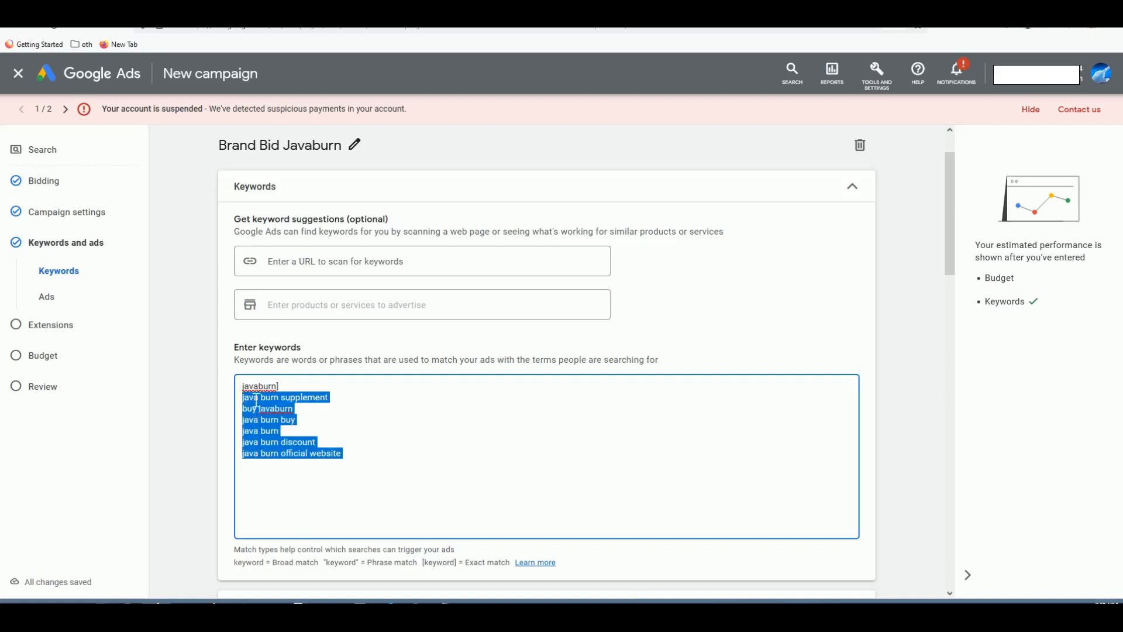
click(274, 433)
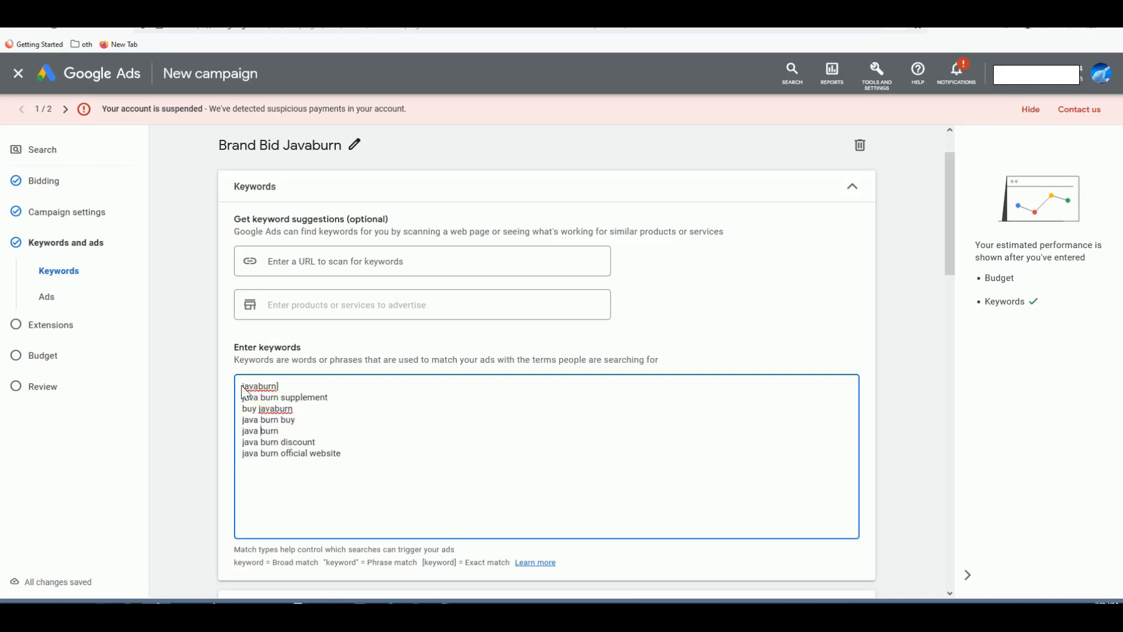
- Return to the Notepad note and enclose the keywords "javaburn" and "java burn supplement" in square brackets
click(445, 607)
click(457, 207)
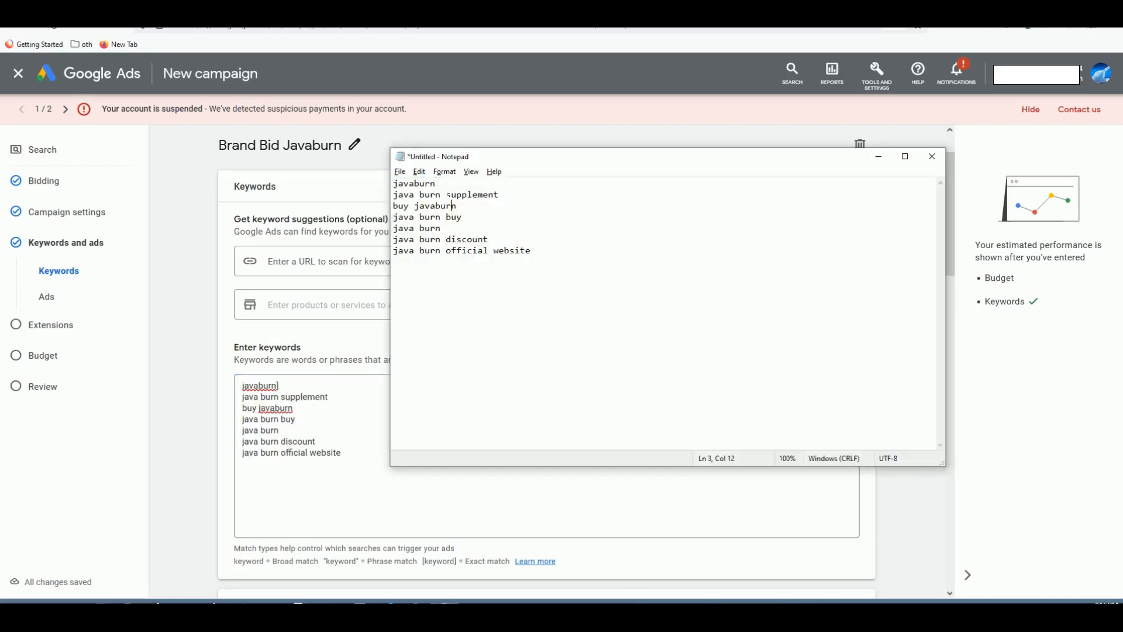
click(441, 184)
text(])
key(Home)
text([)
click(512, 200)
text(])
key(Home)
text([)
- Enclose the note's keywords "buy javaburn", "java burn buy" and "java burn" in square brackets
key(Down)
key(End)
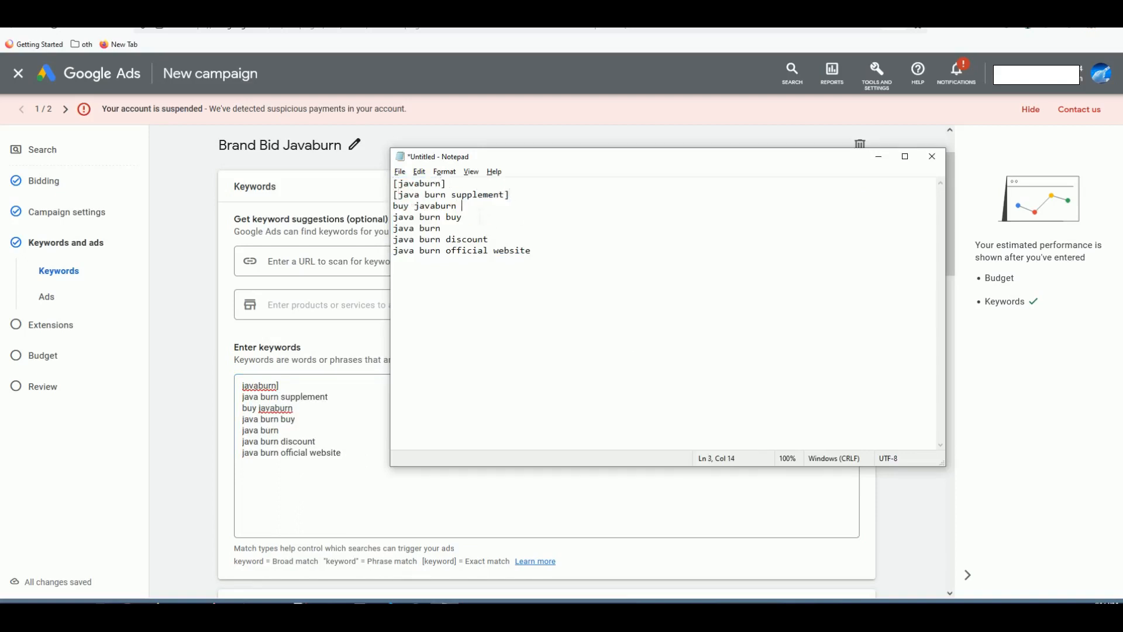
text(])
key(Home)
text([)
key(Down)
key(Home)
text([)
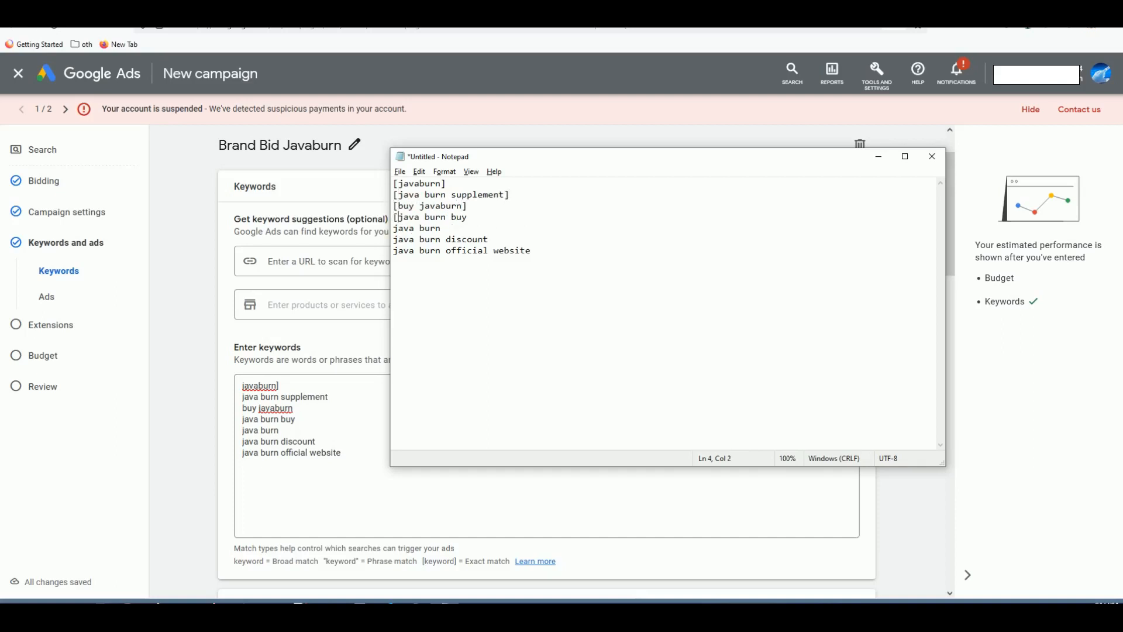
key(Up)
key(End)
text(]])
key(Home)
text([)
- Enclose the note's last two keywords, "java burn discount" and "java burn official website", in square brackets
key(Down)
key(Home)
text([)
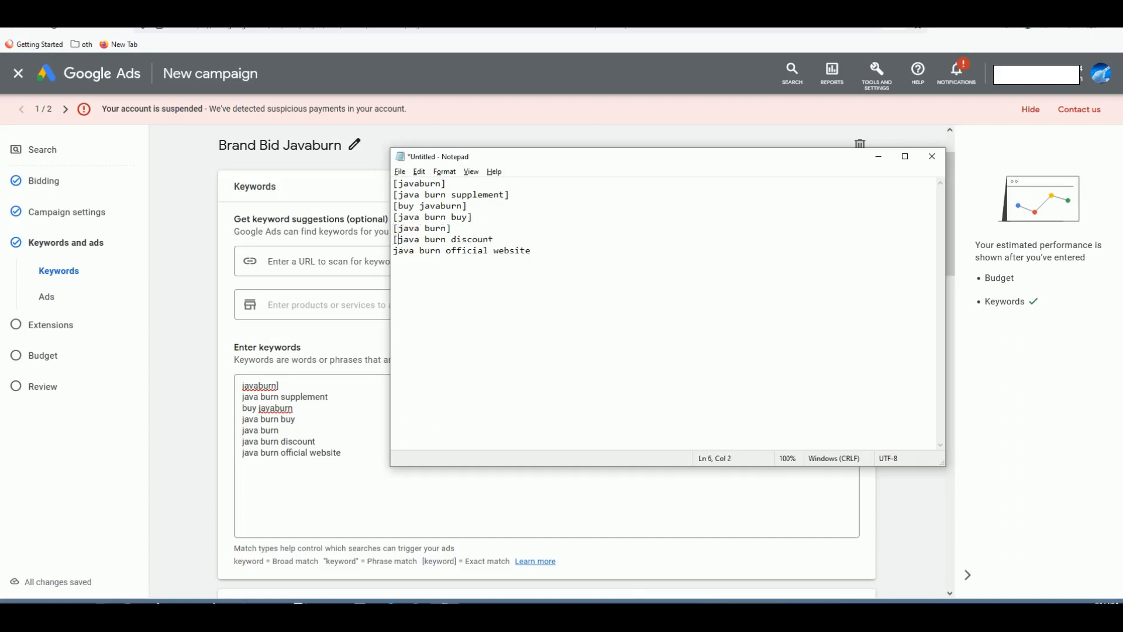
key(End)
text(])
key(BackSpace)
text(])
key(Home)
text([)
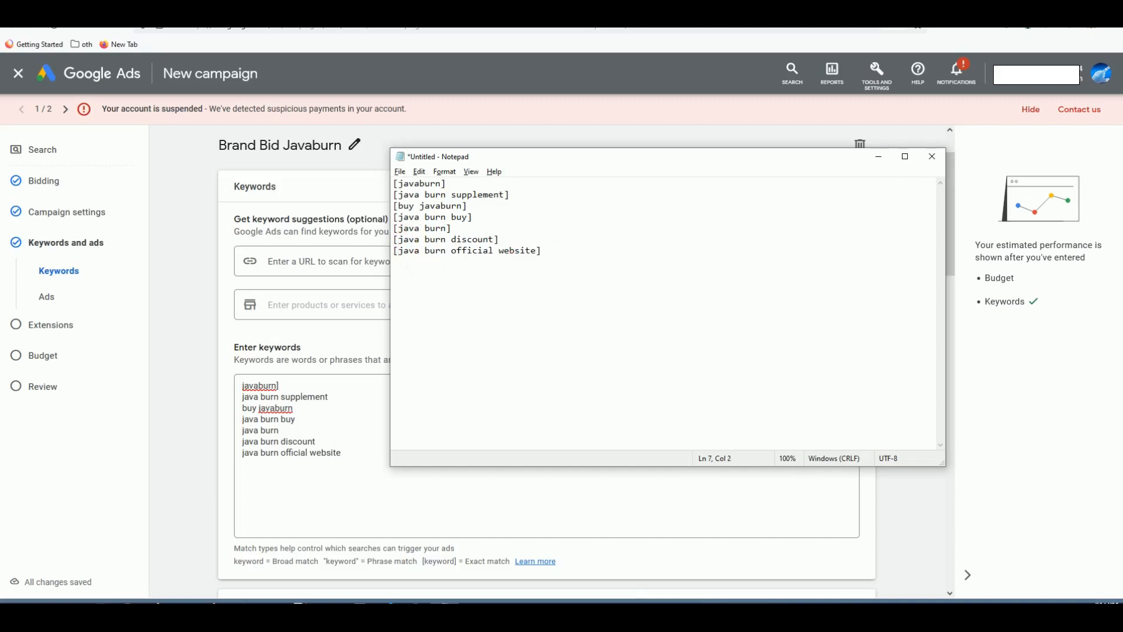
key(shift+Right)
key(shift+Right)
key(shift+Right)
key(shift+Right)
key(shift+Right)
key(shift+Right)
key(shift+Right)
key(shift+Right)
key(shift+Right)
key(shift+Right)
key(shift+Right)
key(shift+Right)
key(shift+Right)
key(shift+Right)
key(shift+Right)
key(shift+Right)
key(shift+Right)
key(shift+Right)
key(shift+Right)
key(shift+Right)
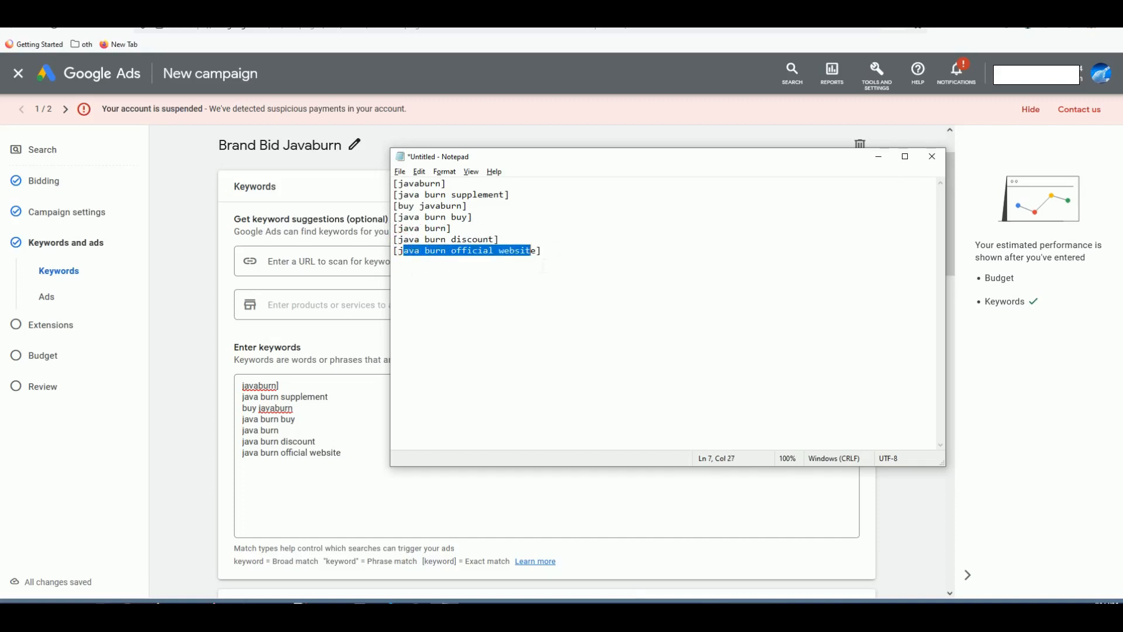
key(shift+Right)
double_click(409, 253)
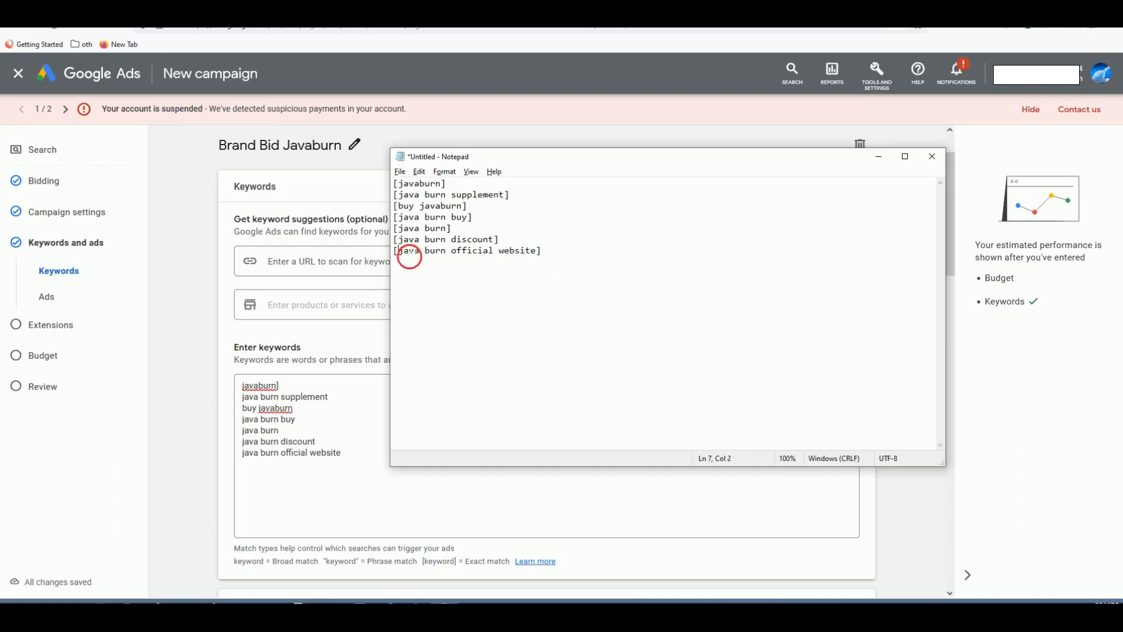
- Replace the ad group's keyword list with all seven bracketed exact-match keywords copied from the Notepad note
drag(410, 253, 537, 252)
drag(410, 214, 375, 187)
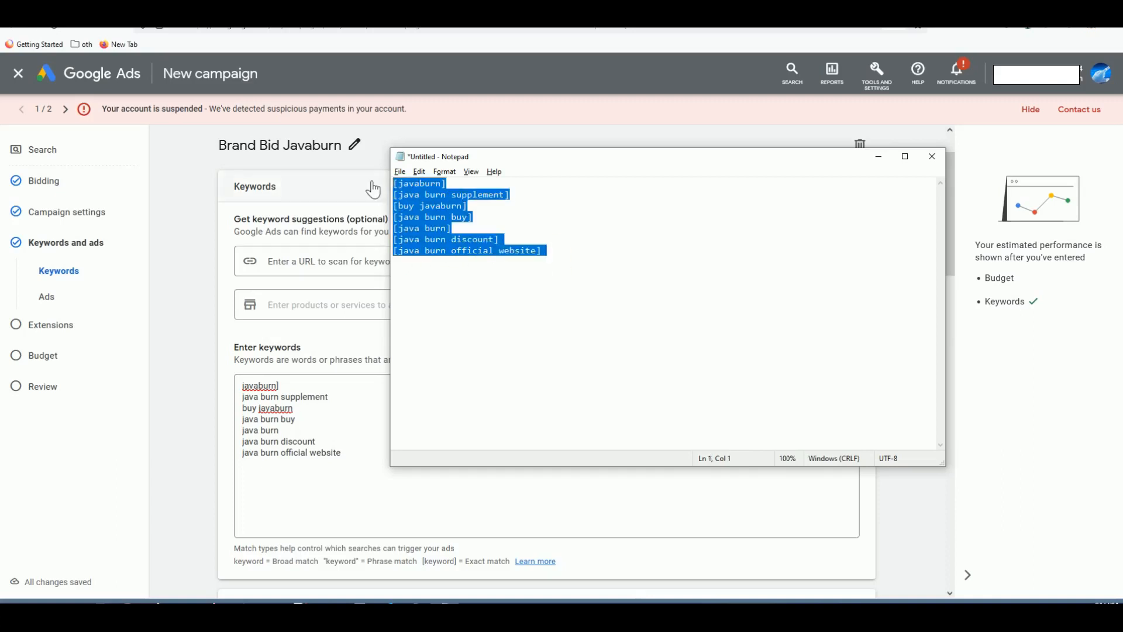
drag(355, 458, 239, 384)
key(ctrl+v)
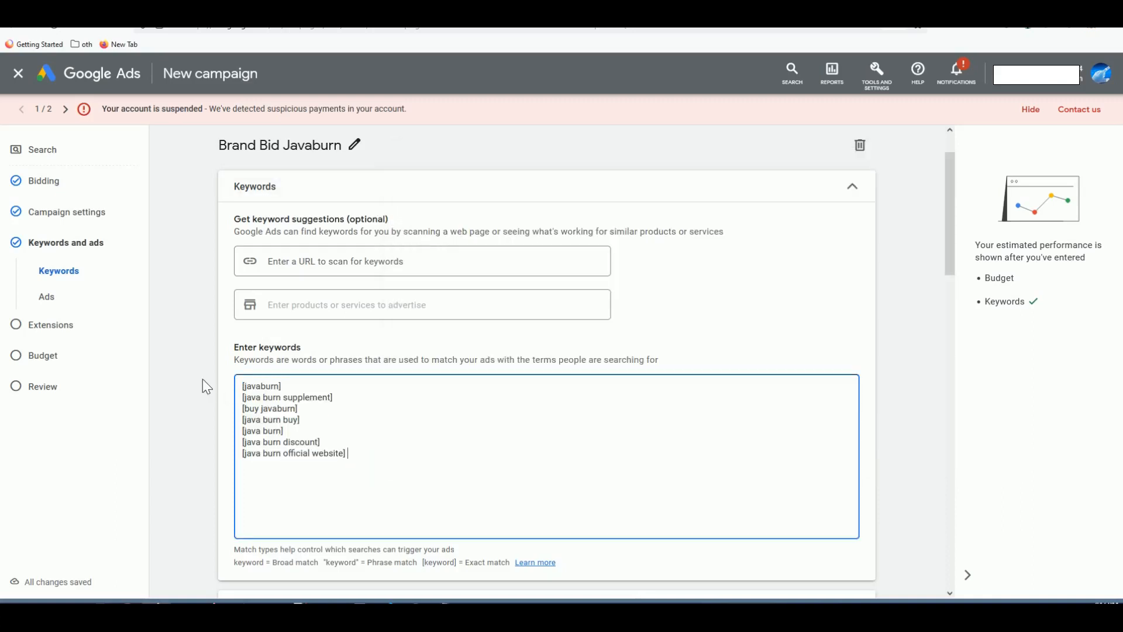
- Copy the Java Burn landing page's address from the landing page list and paste it as the ad's final URL
scroll(351, 468, down, 4)
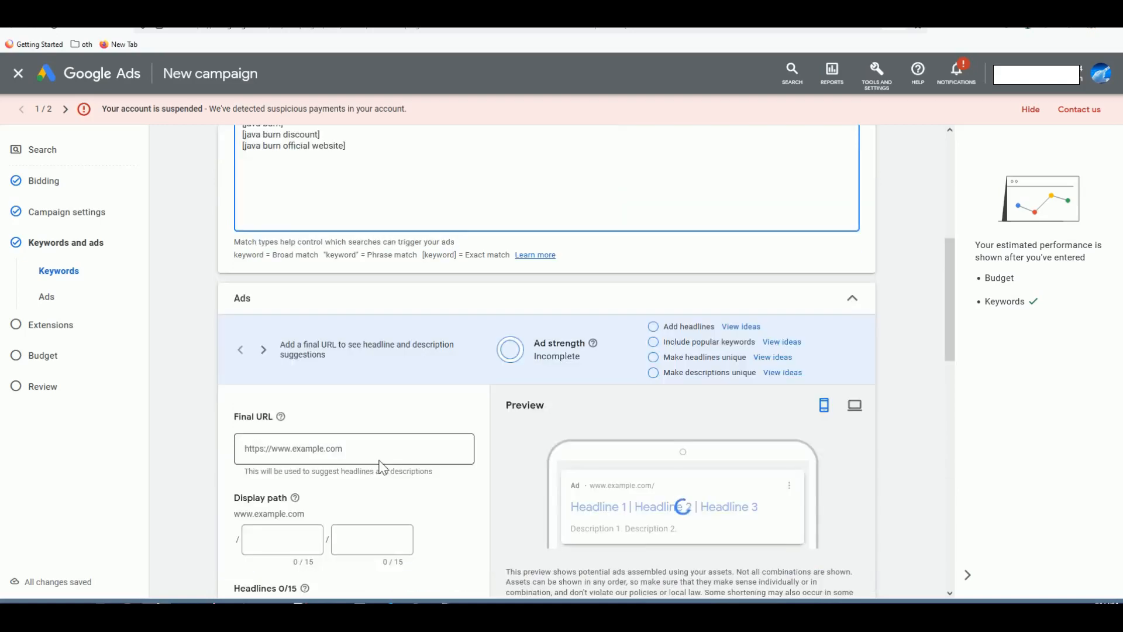
scroll(702, 328, up, 4)
scroll(819, 310, down, 6)
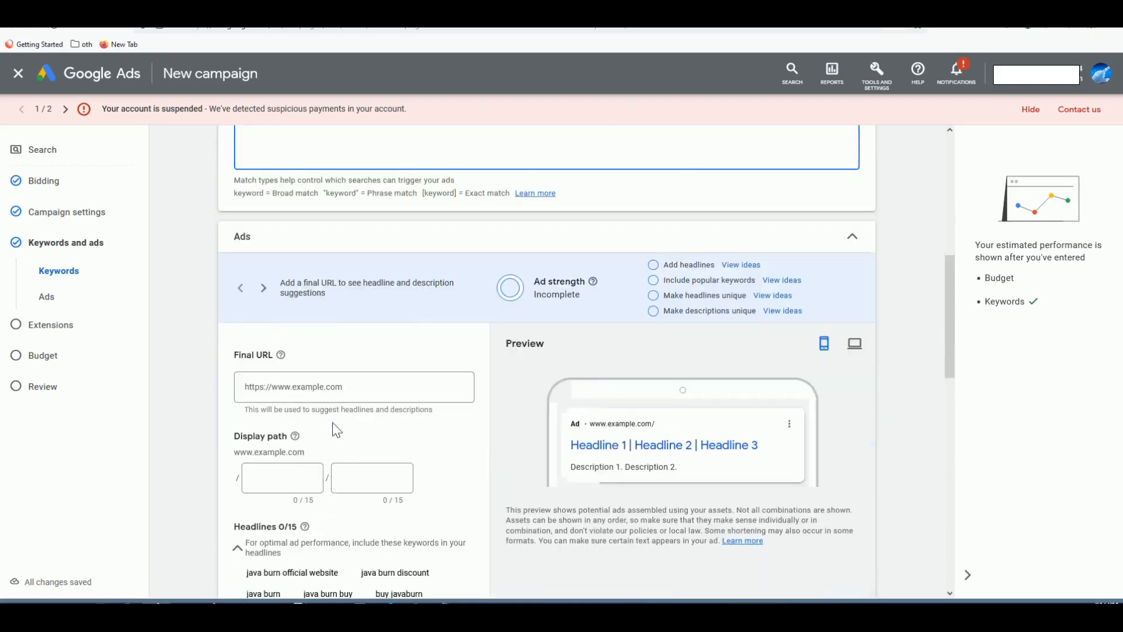
click(295, 386)
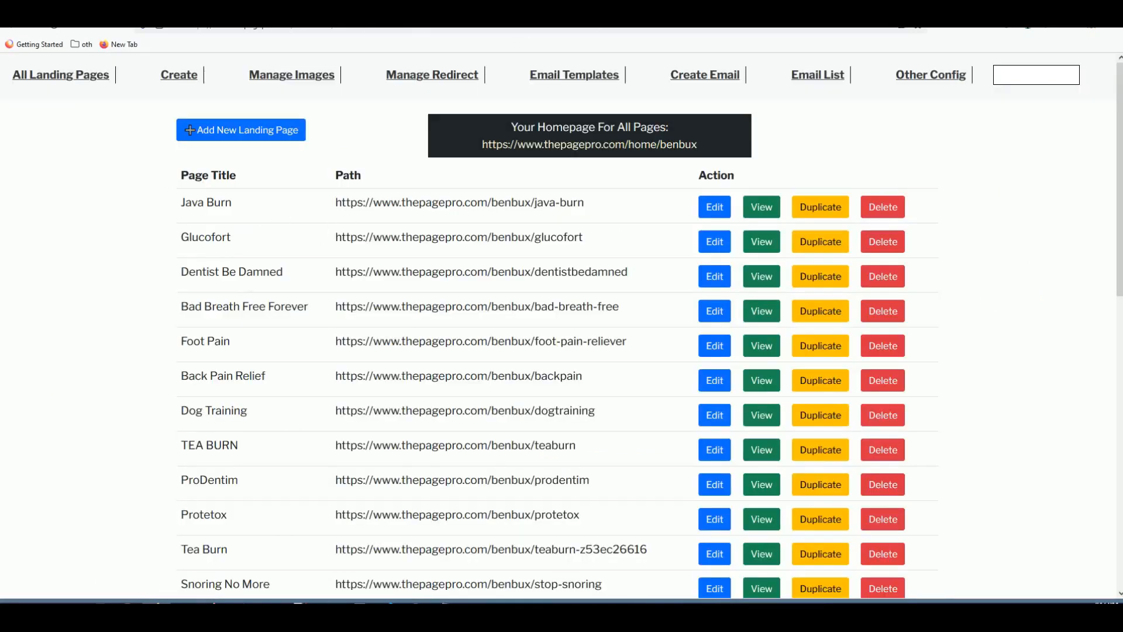
drag(336, 203, 584, 203)
right_click(571, 209)
click(585, 328)
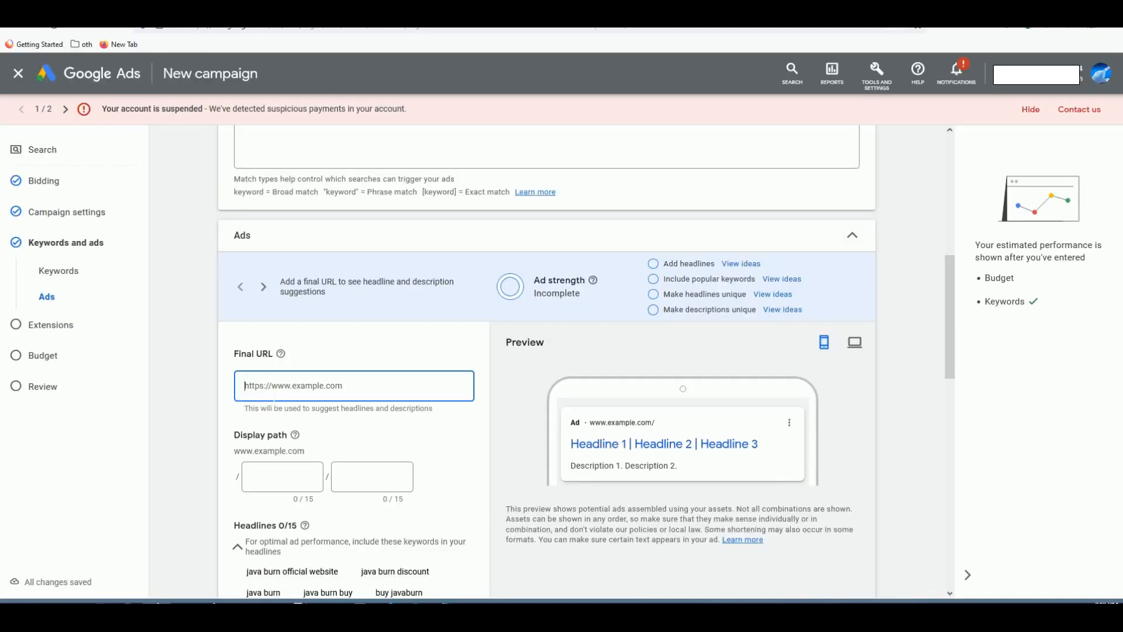
key(ctrl+v)
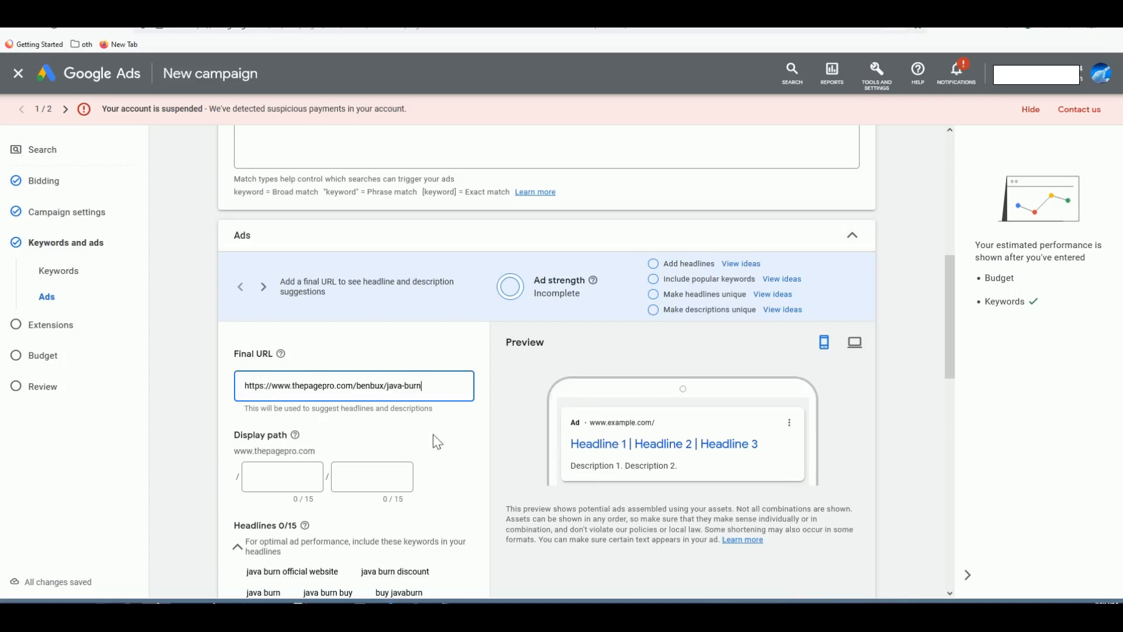
click(518, 423)
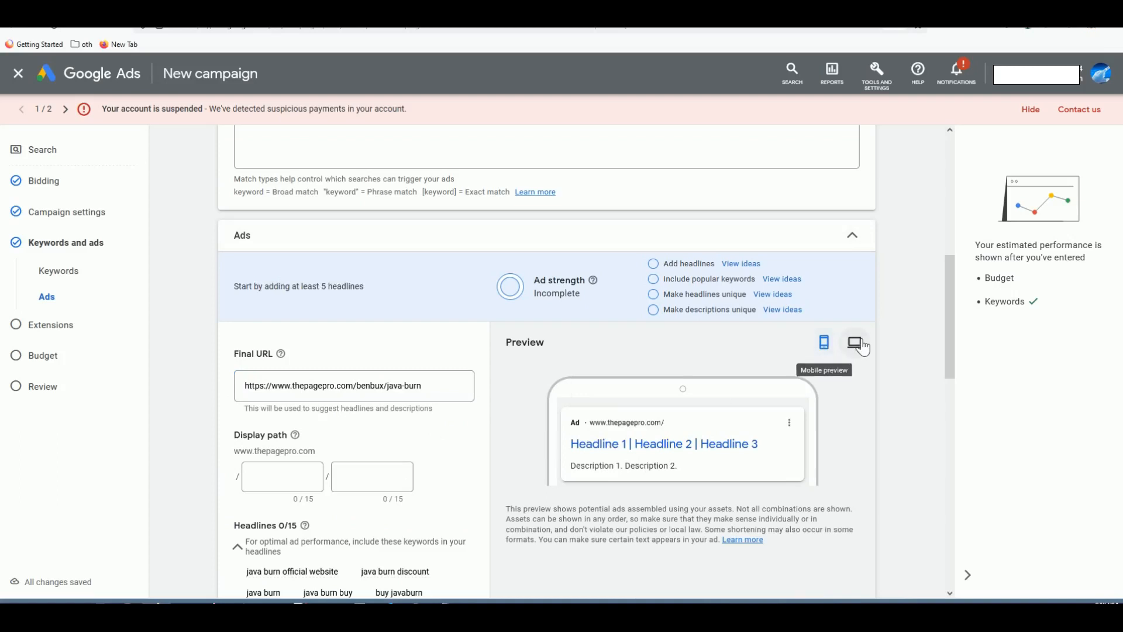
- Fill the first display path field with the account-name segment copied from the final URL
click(292, 474)
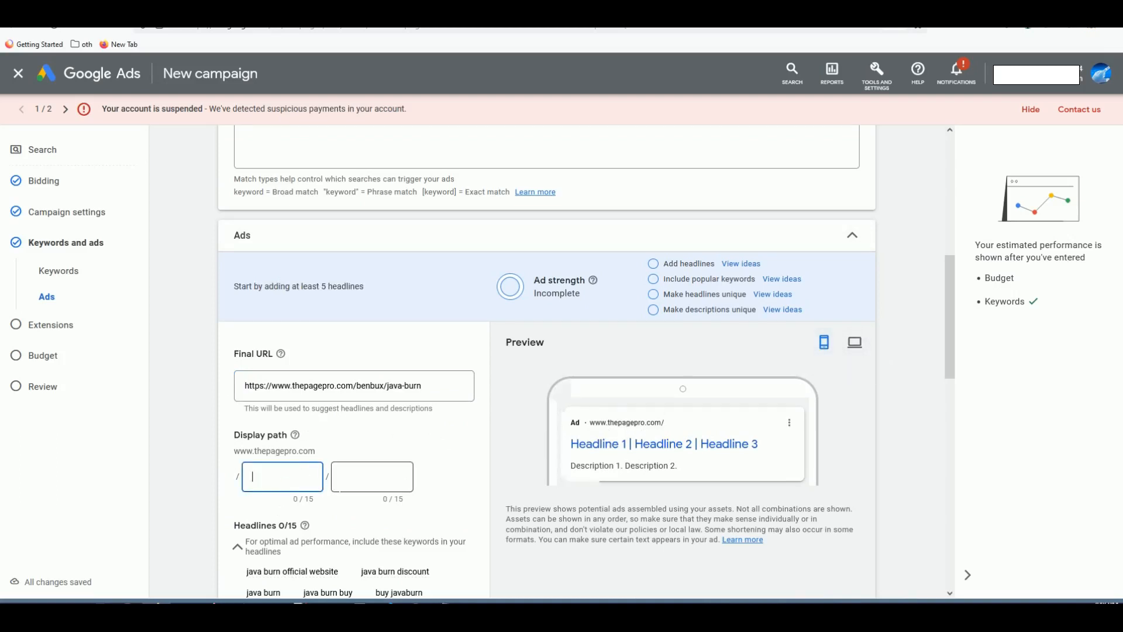
click(370, 384)
double_click(380, 386)
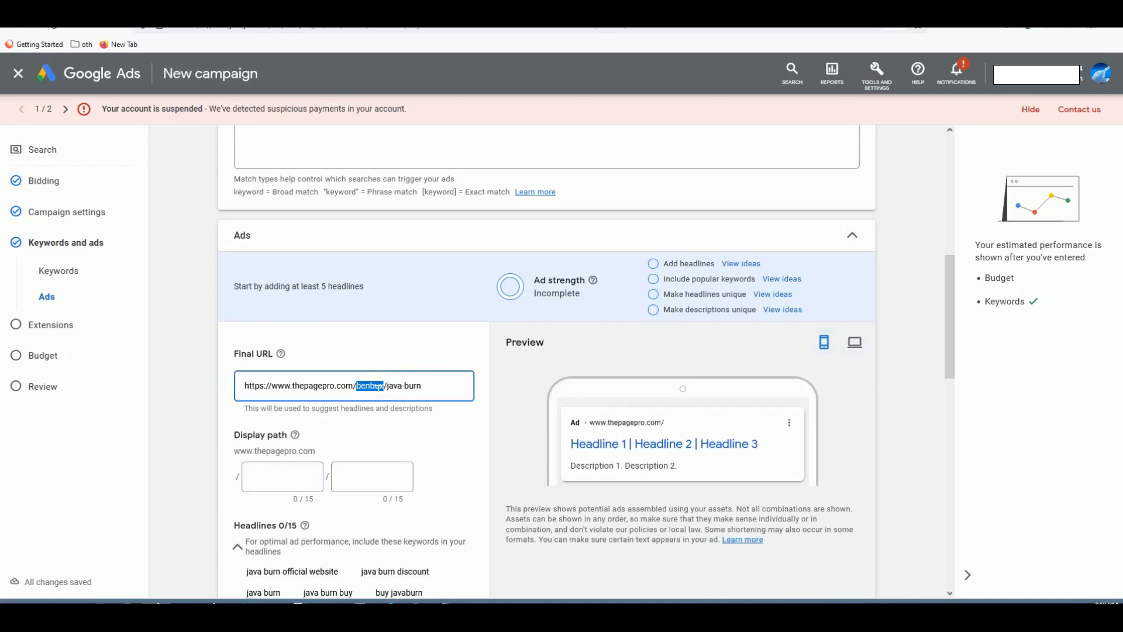
key(ctrl+c)
click(282, 475)
key(ctrl+v)
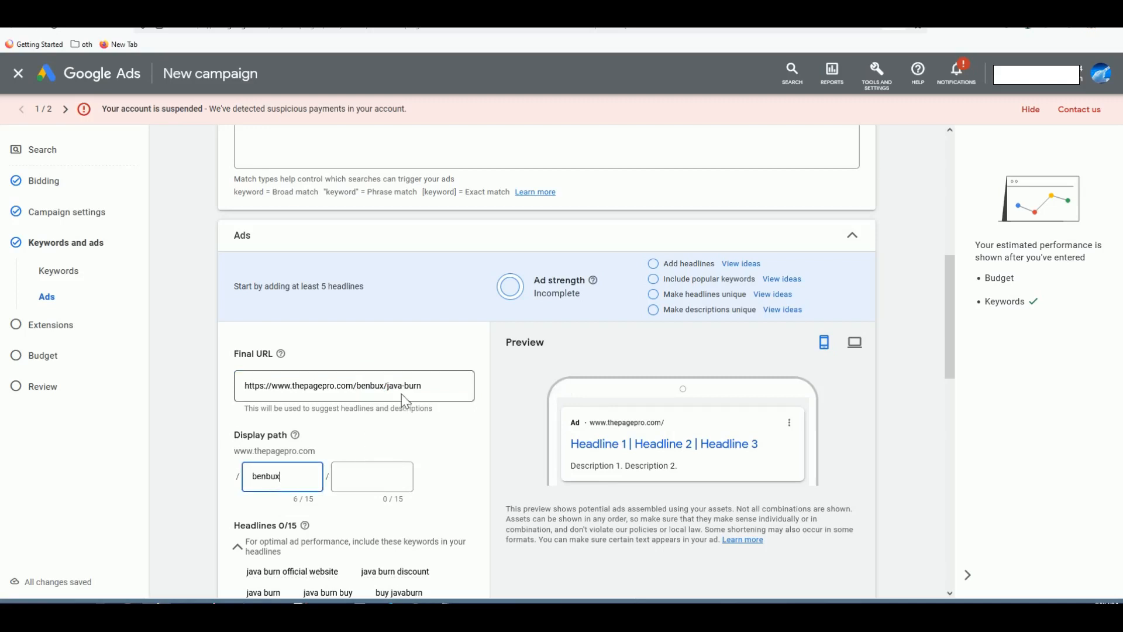
- Set the second display path field to java-burn, copied from the end of the final URL
drag(426, 386, 387, 386)
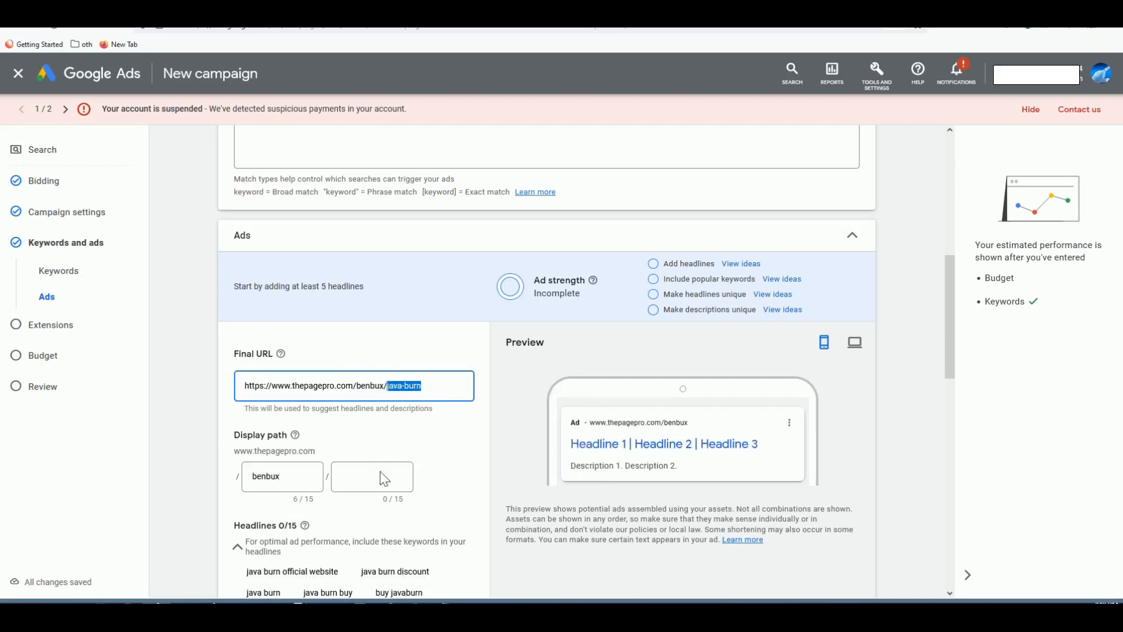
click(390, 486)
key(ctrl+v)
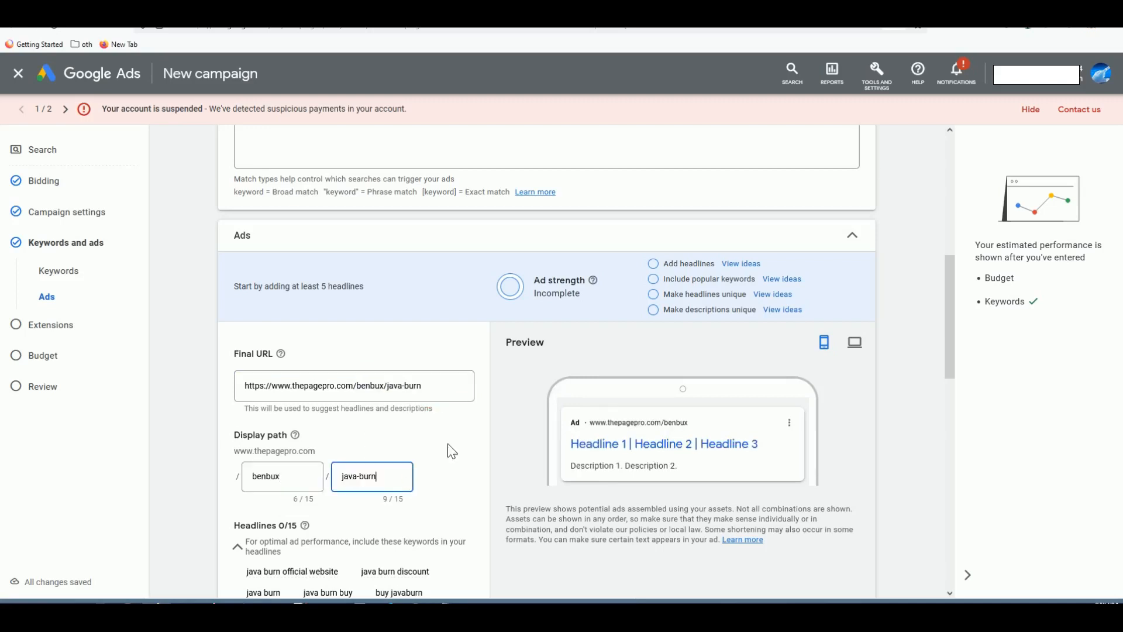
click(453, 443)
scroll(453, 442, down, 1)
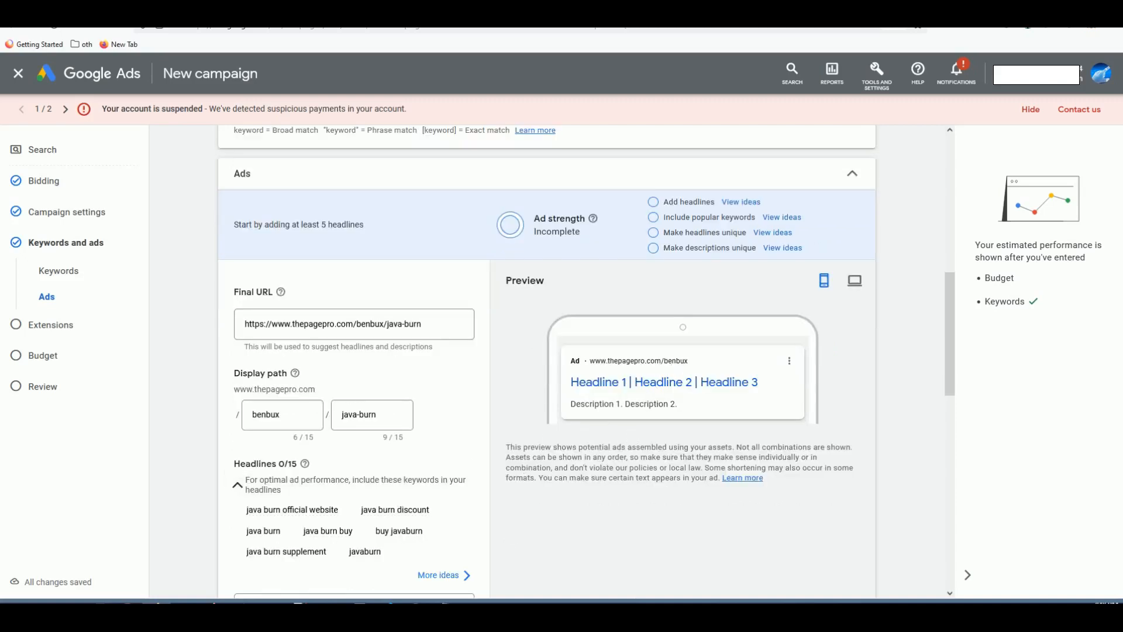
click(453, 332)
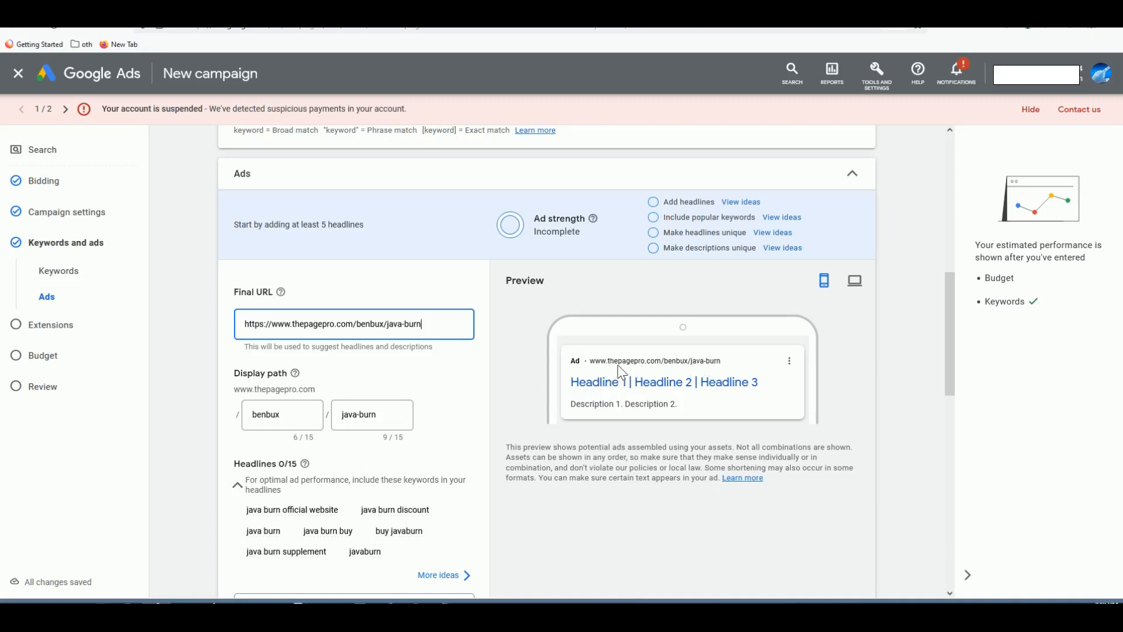
- Go to the ad's first headline field, and switch to TheTextify.com to find its ads tools
scroll(336, 430, down, 2)
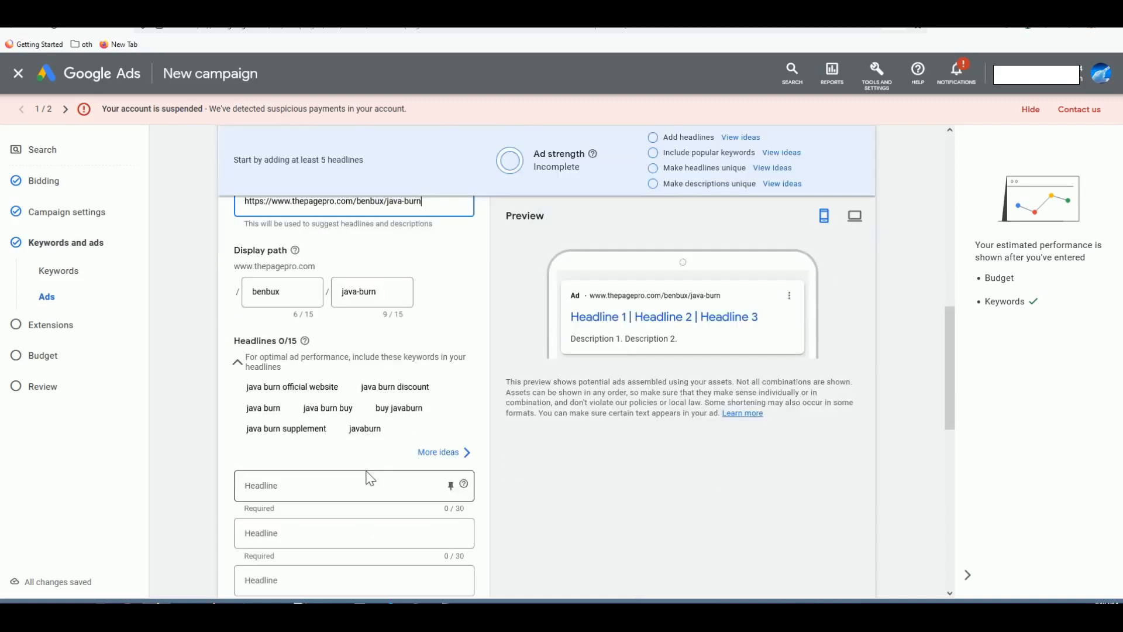
scroll(316, 450, down, 1)
click(270, 436)
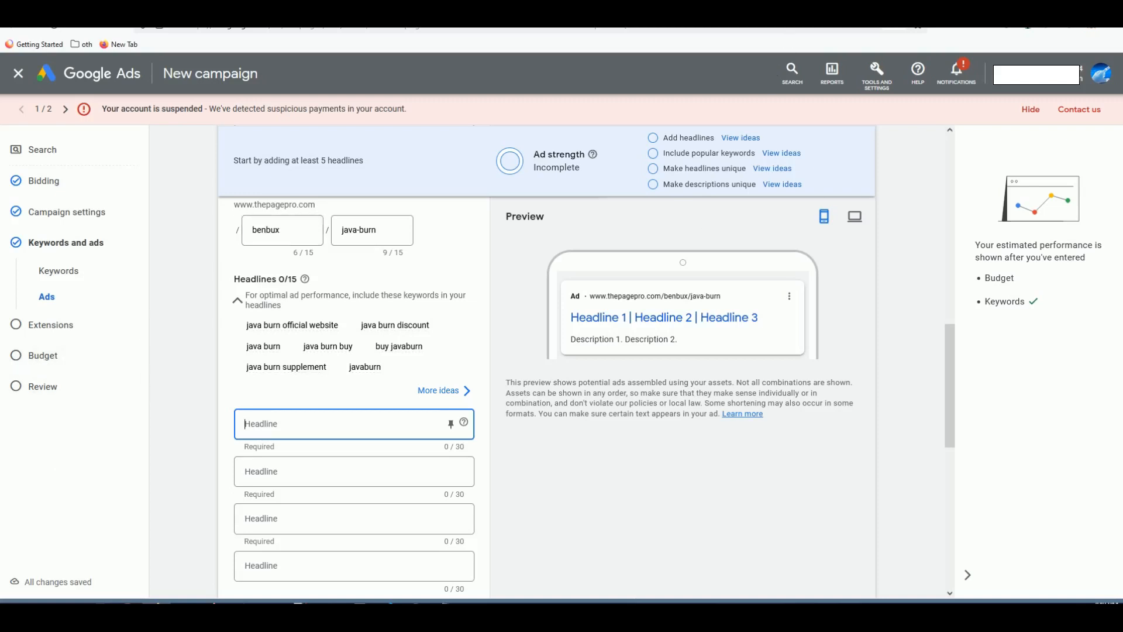
key(ctrl+t)
key(ctrl+w)
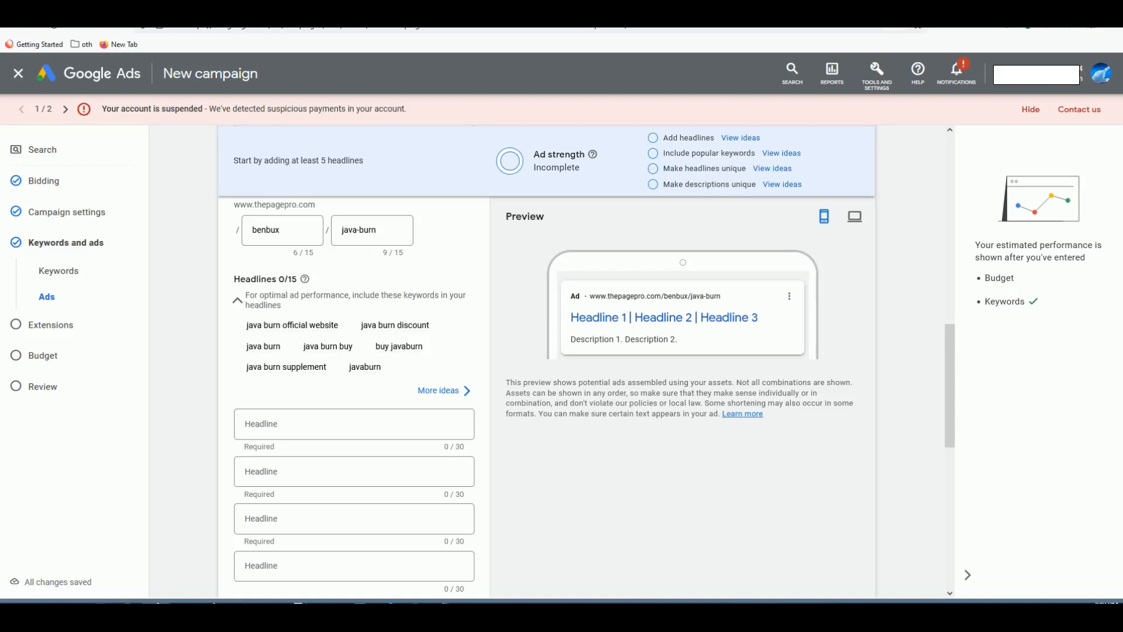
click(543, 316)
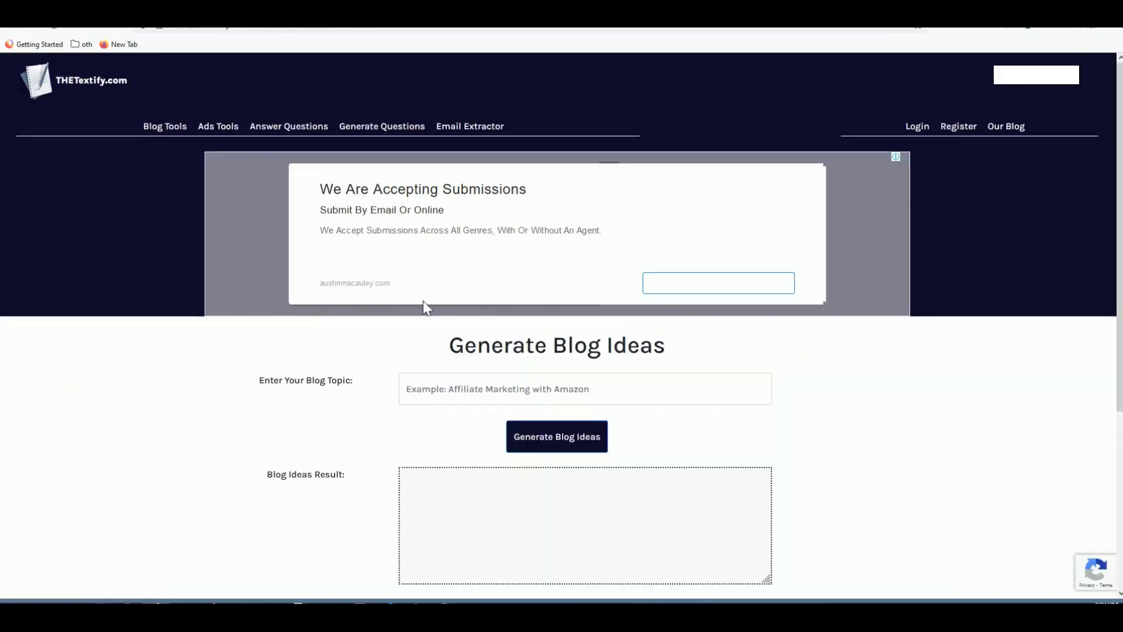
scroll(134, 200, down, 3)
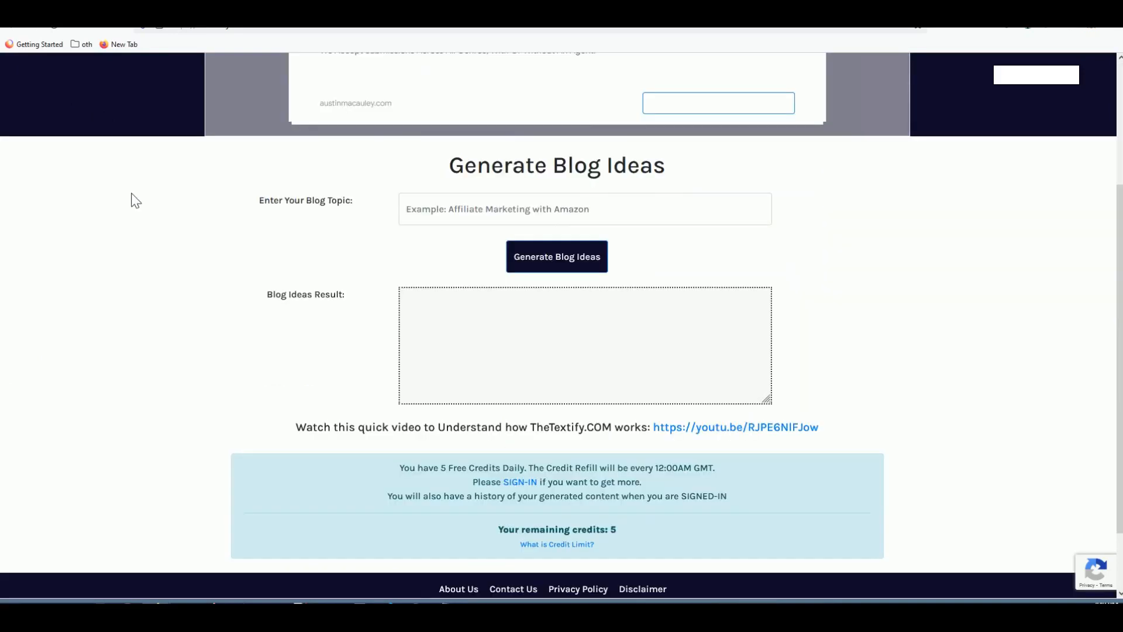
scroll(135, 200, up, 3)
mouse_move(219, 132)
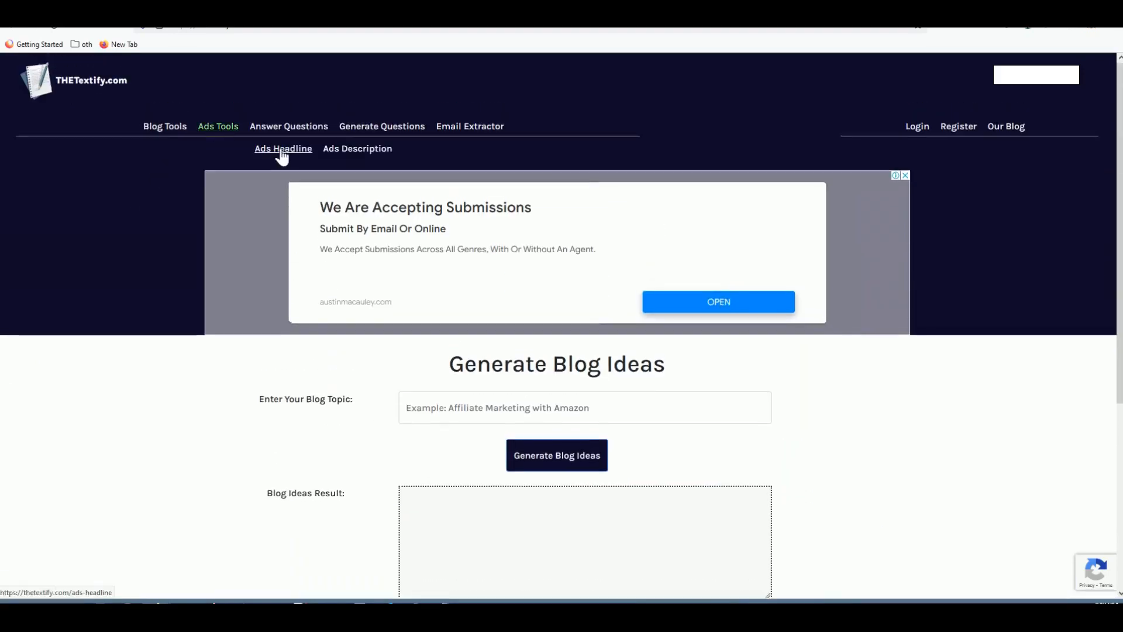
click(490, 416)
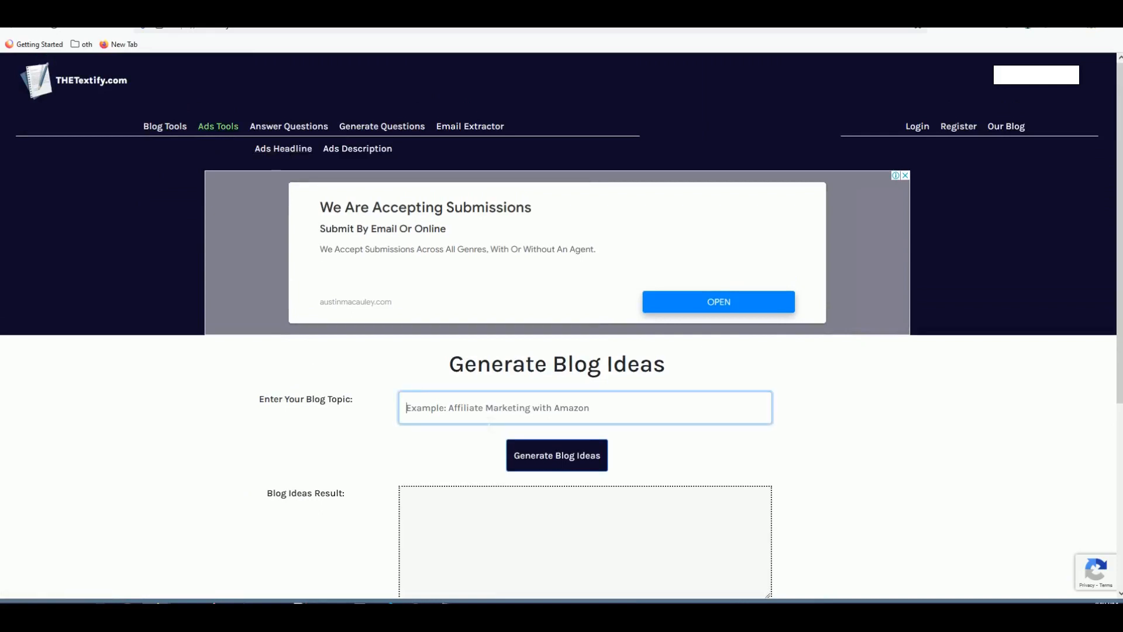
text(j)
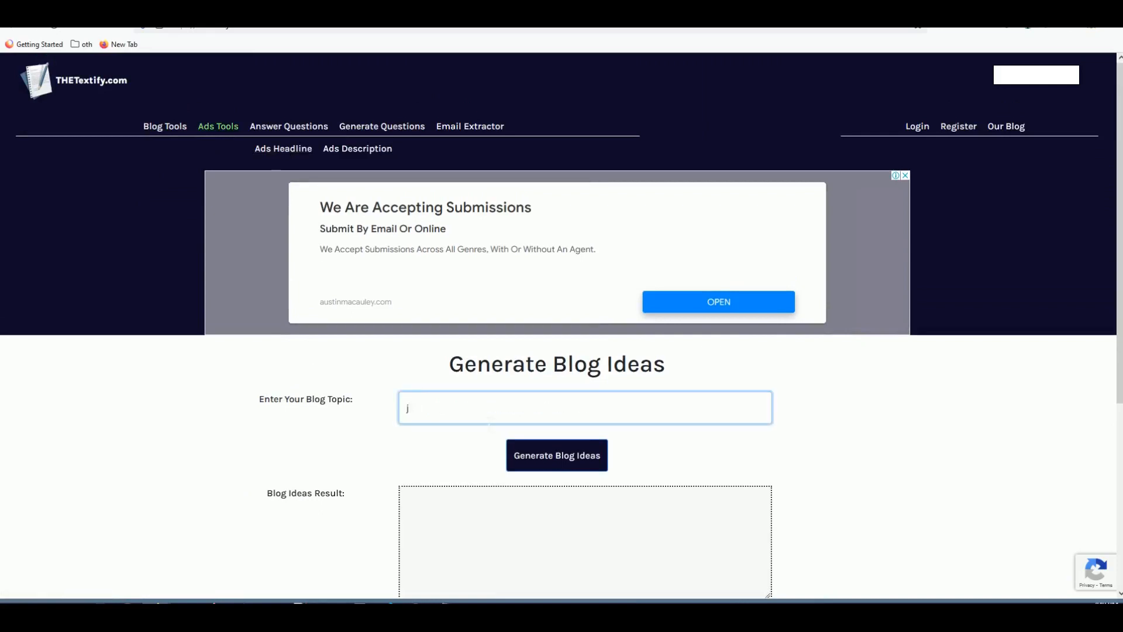
text(ava burn)
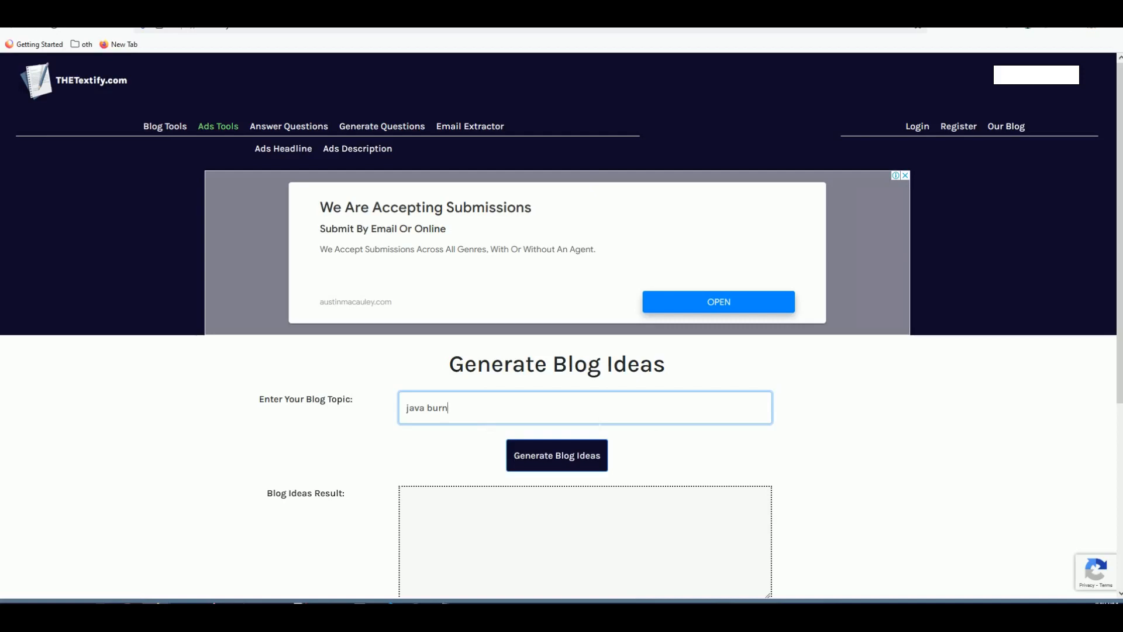
- Open TheTextify's Ads Headline tool and check its headline form and remaining credits
click(284, 151)
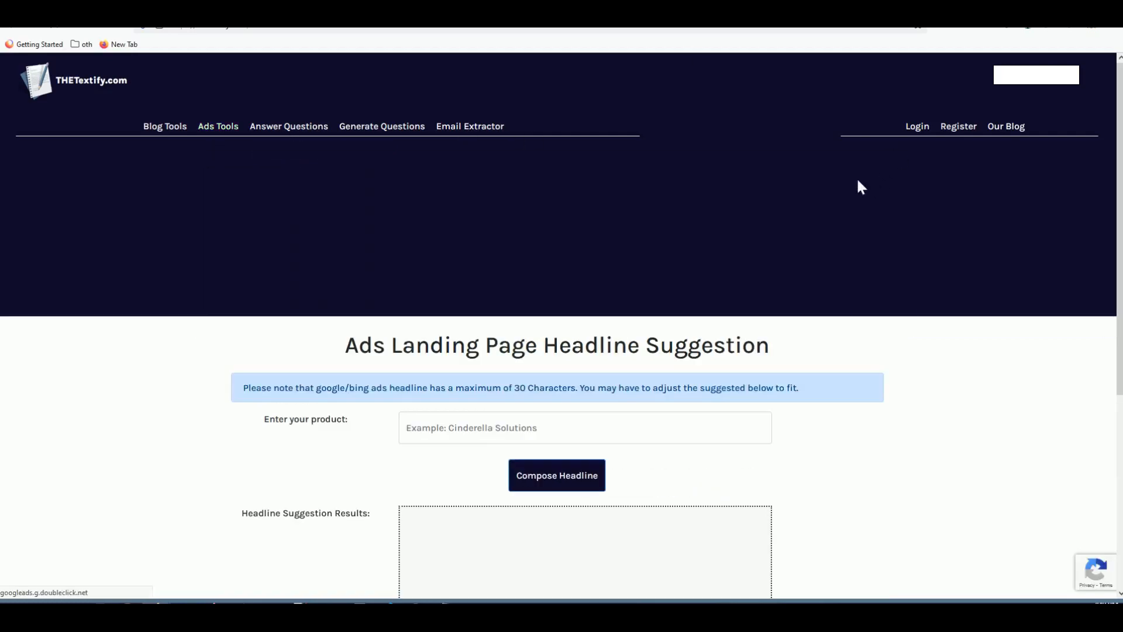
scroll(858, 187, down, 5)
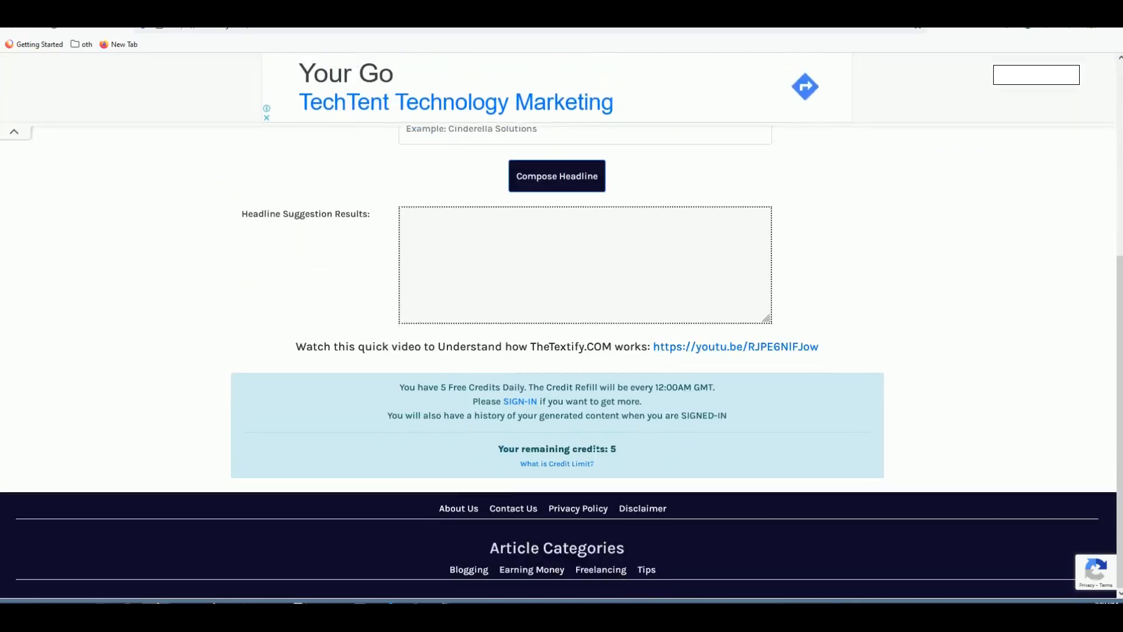
drag(509, 449, 610, 449)
scroll(565, 438, up, 6)
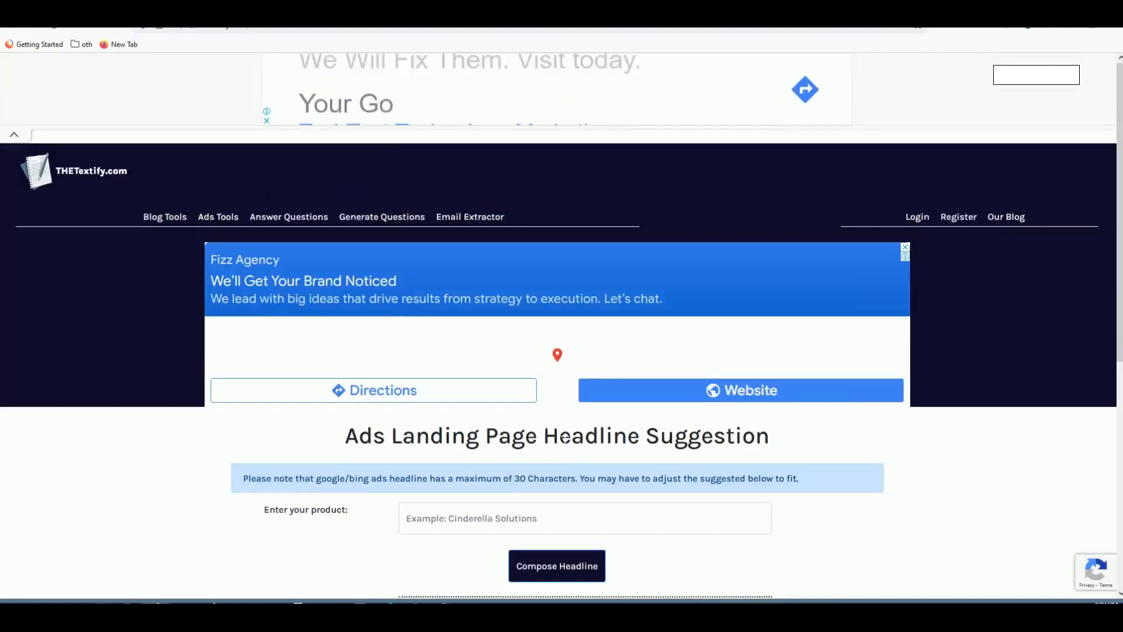
scroll(565, 438, down, 2)
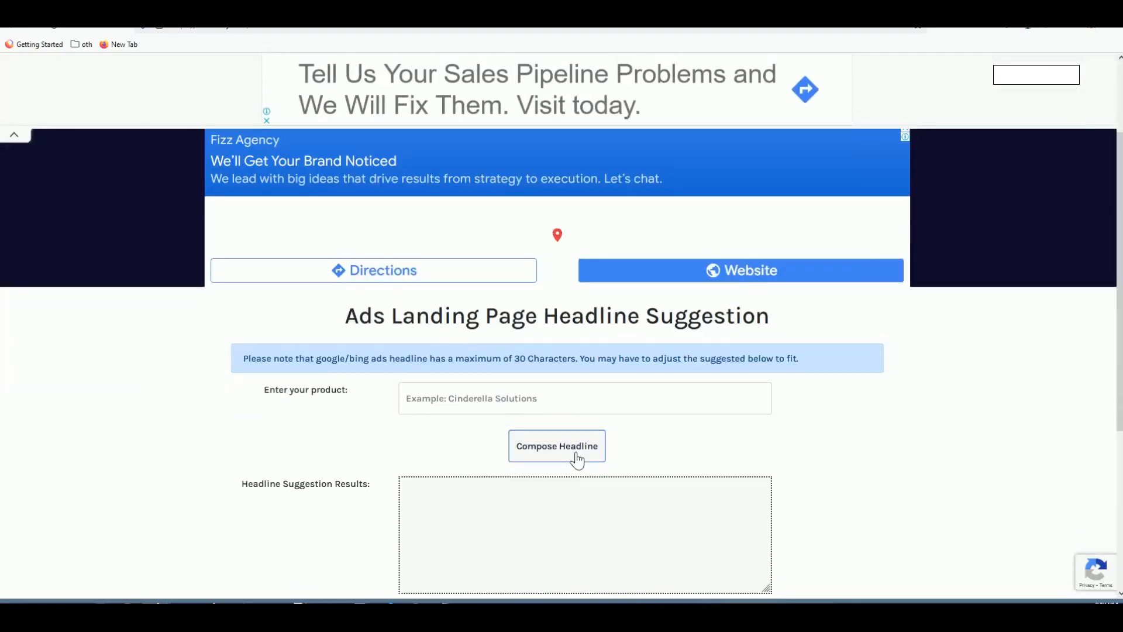
click(577, 460)
scroll(625, 530, down, 3)
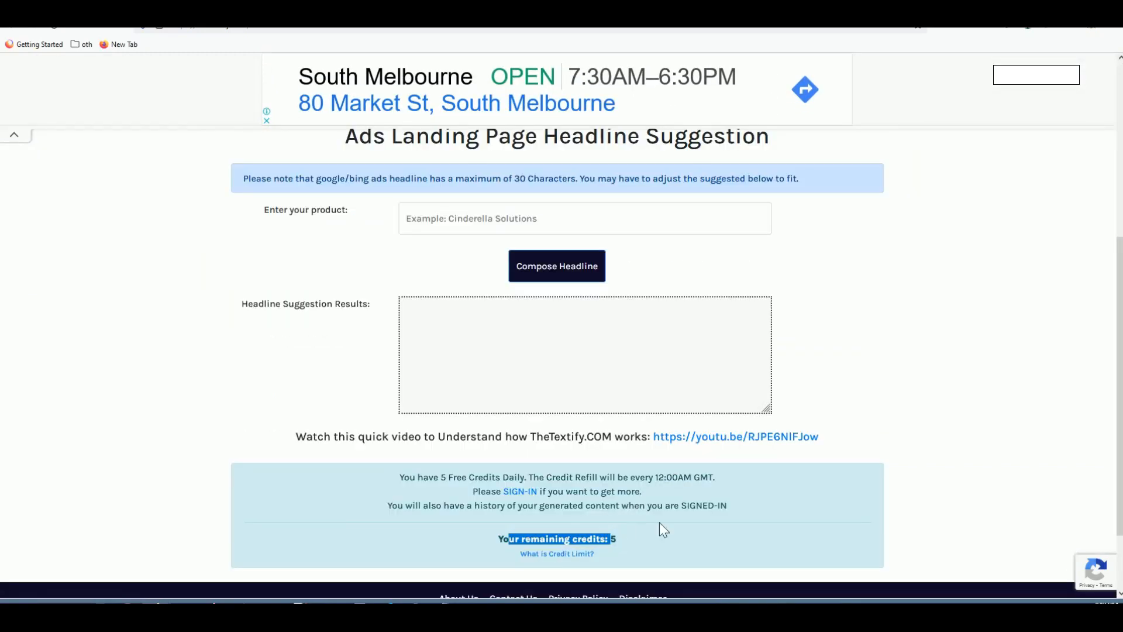
scroll(664, 529, up, 5)
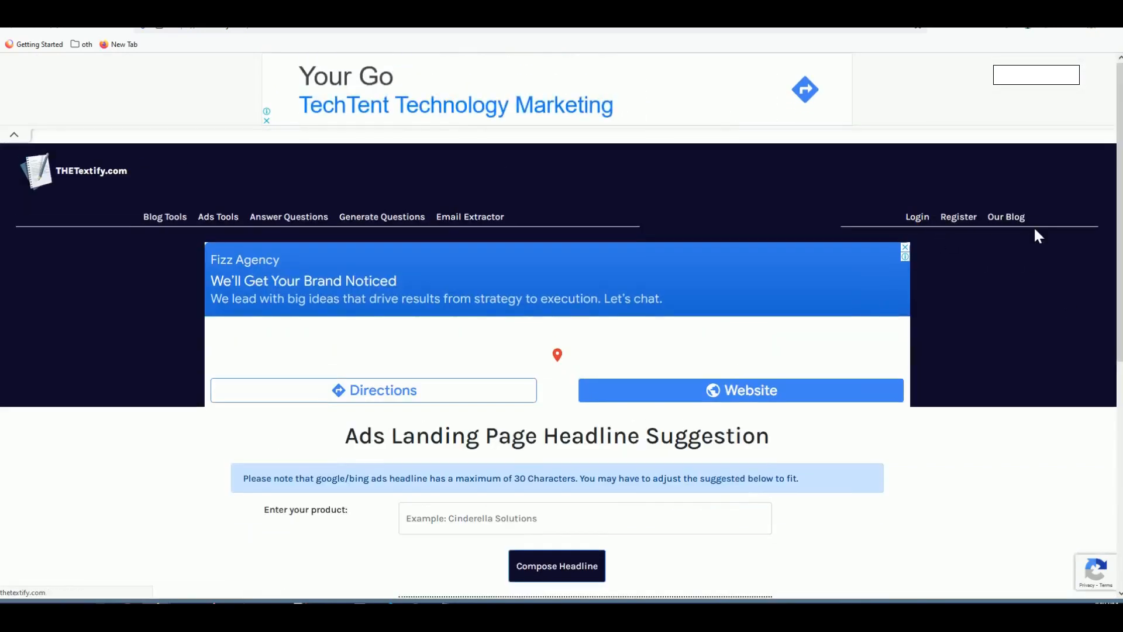
- Log into TheTextify by entering the account username and password
scroll(459, 432, down, 1)
scroll(433, 404, up, 1)
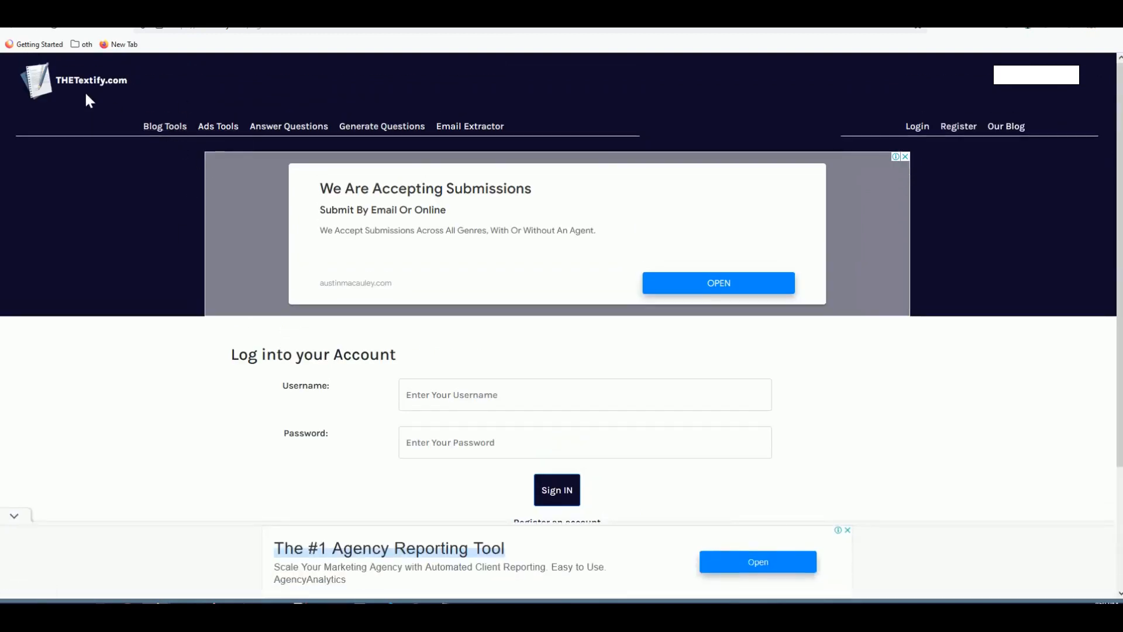
click(443, 405)
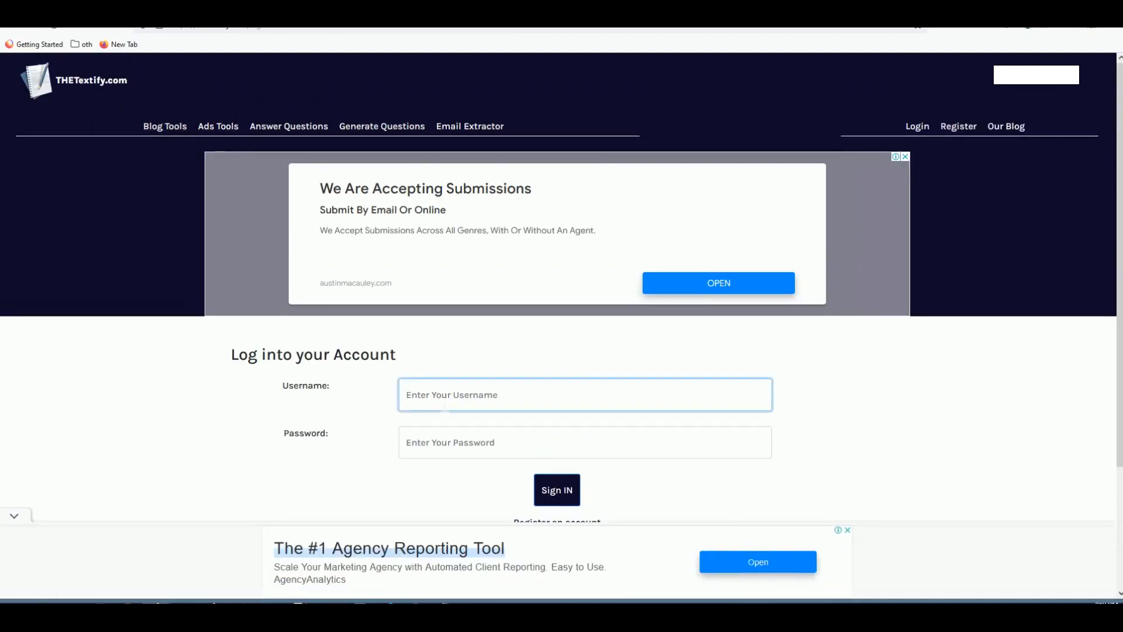
scroll(440, 404, down, 2)
text(benbux)
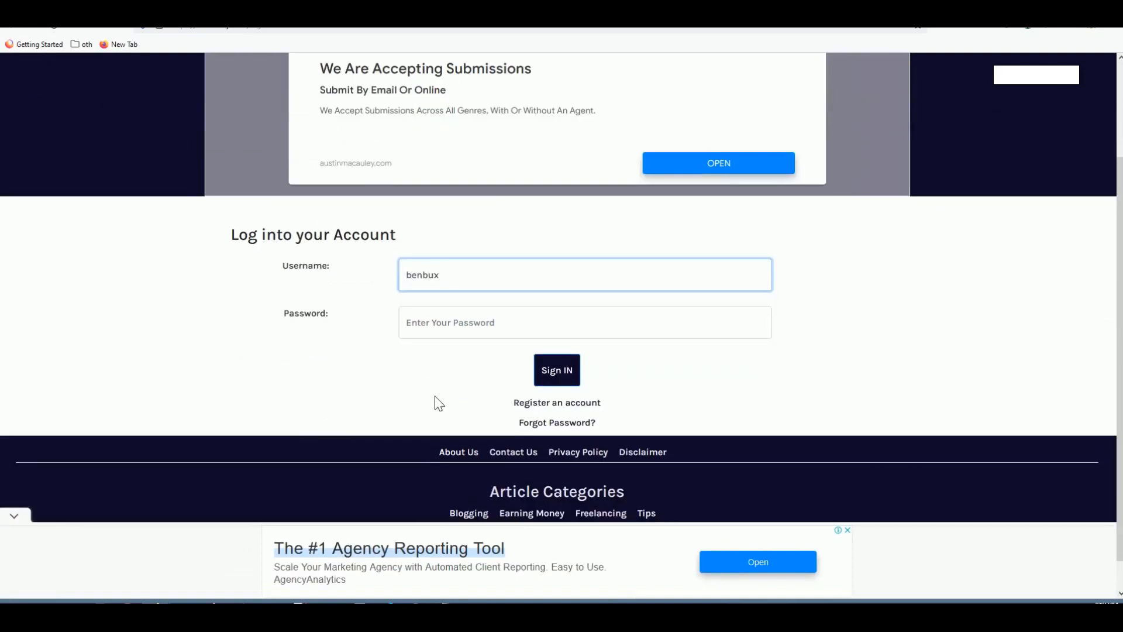
key(Tab)
text(••••••)
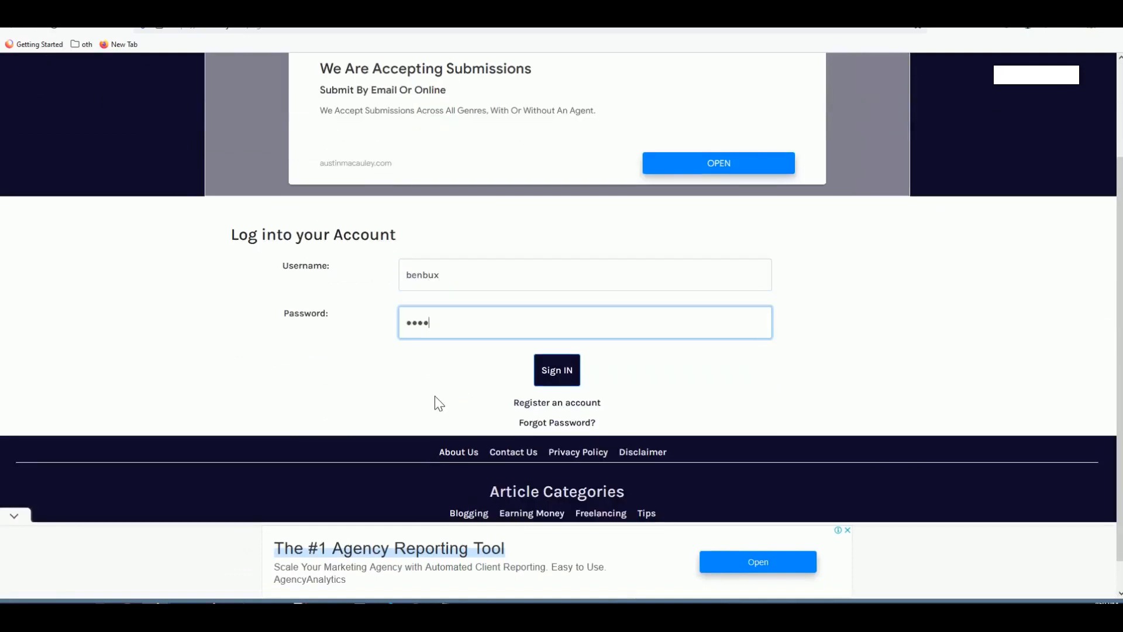
key(Return)
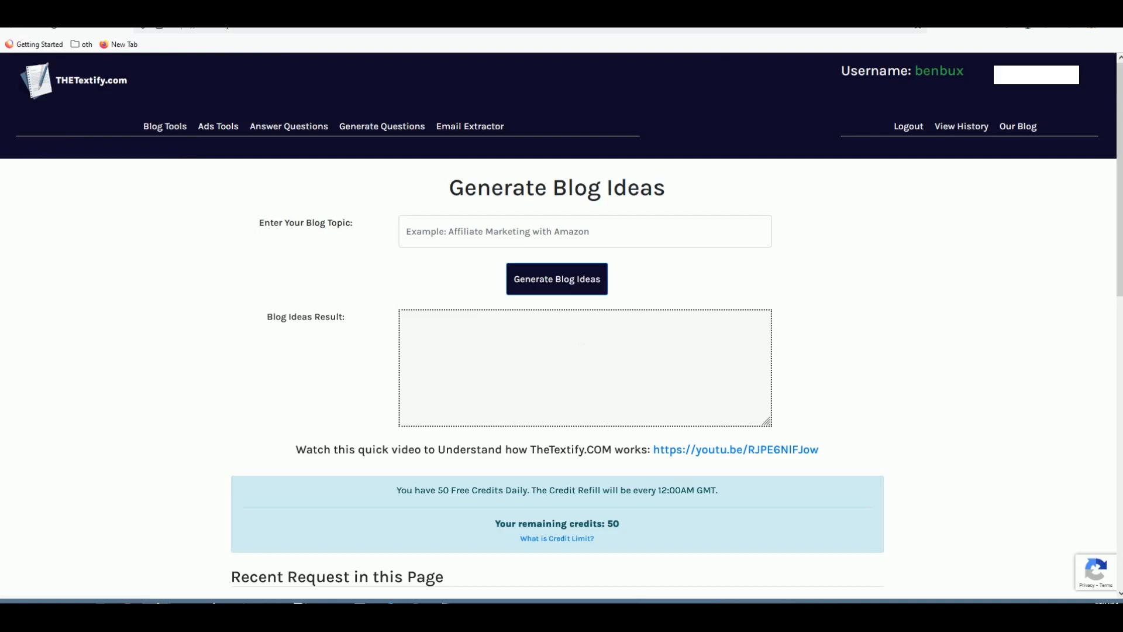
scroll(439, 296, down, 2)
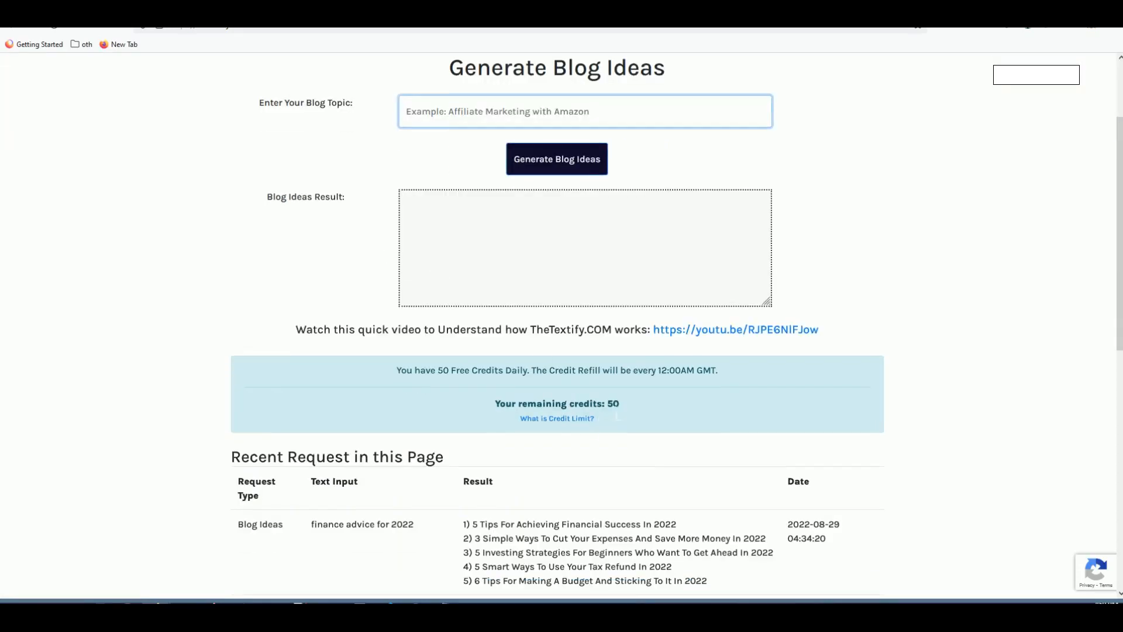
scroll(562, 328, up, 2)
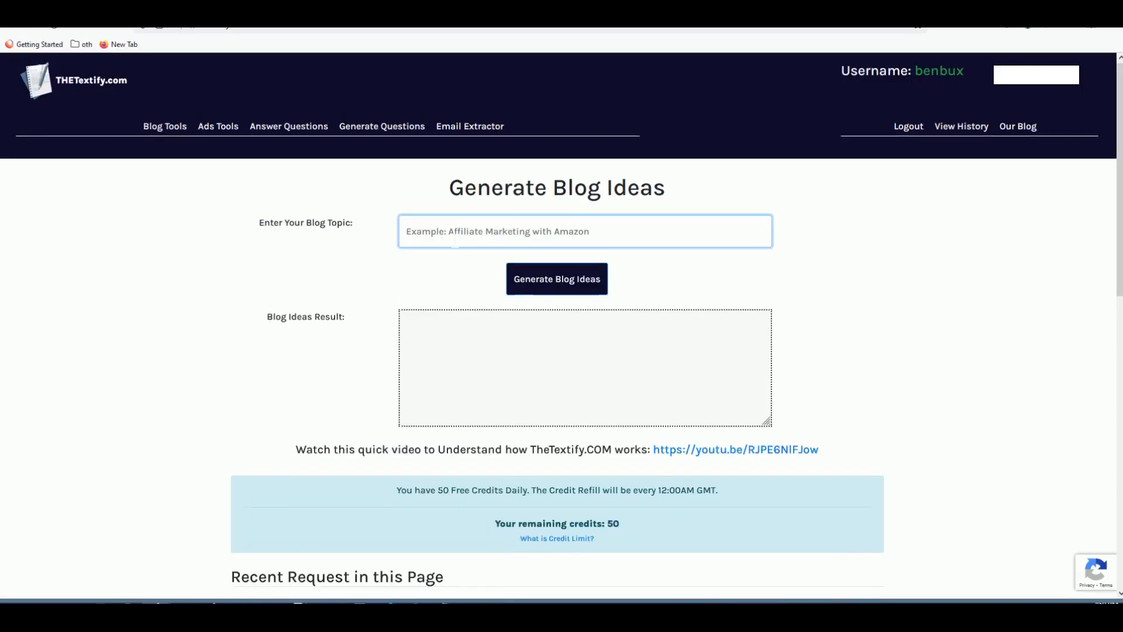
text(java)
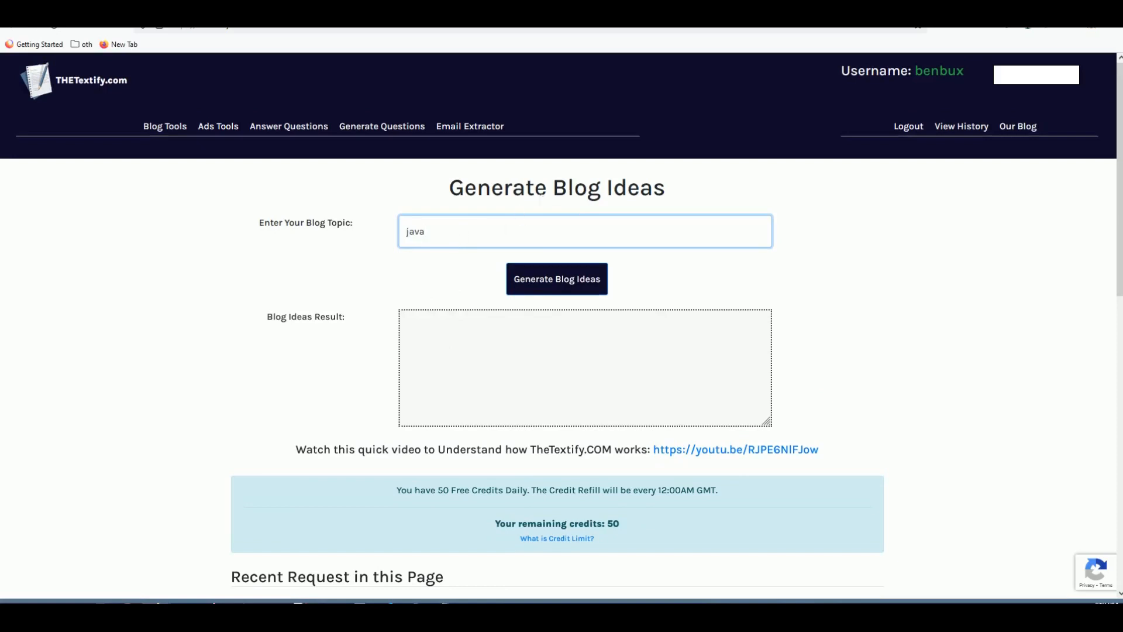
- Generate headline suggestions for the product java burn with the Ads Headline tool
click(219, 129)
click(281, 150)
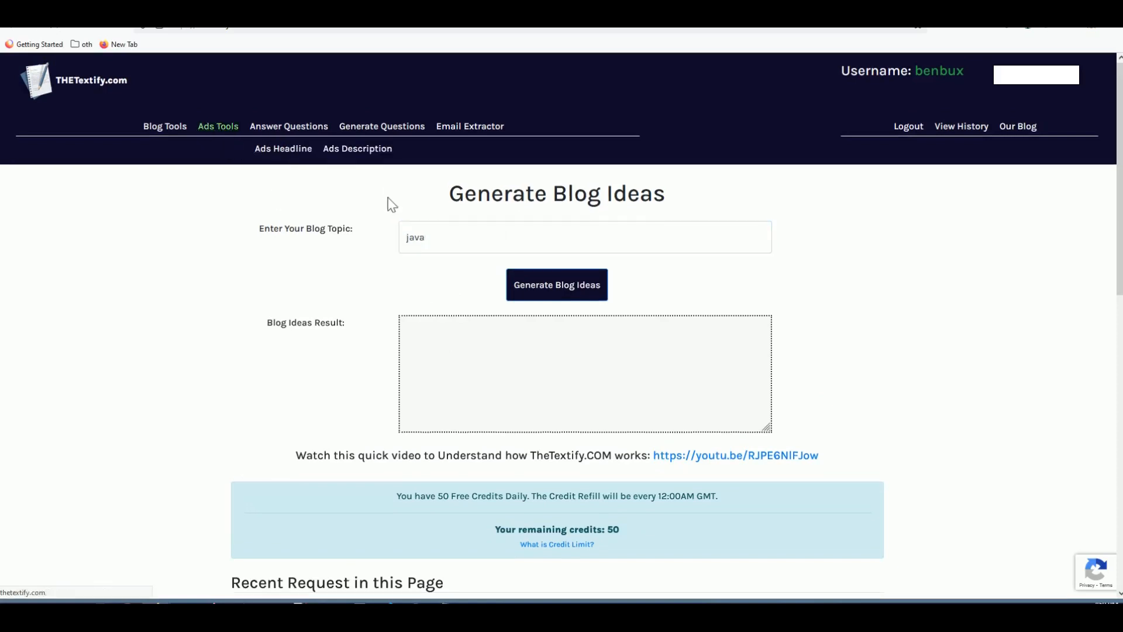
click(453, 275)
text(java burn)
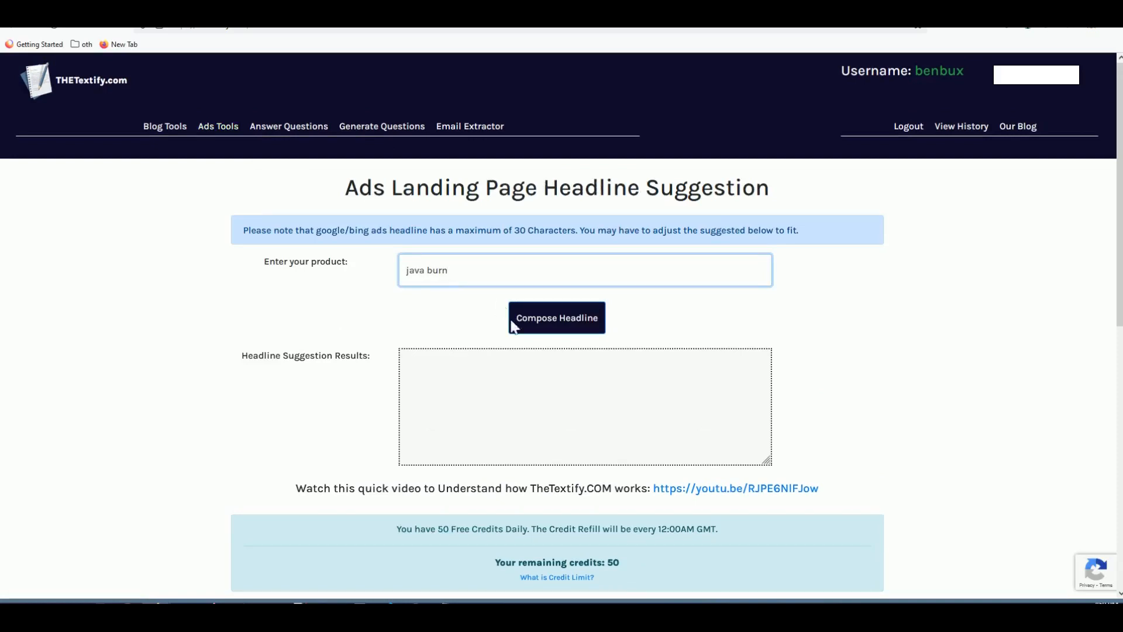
click(513, 325)
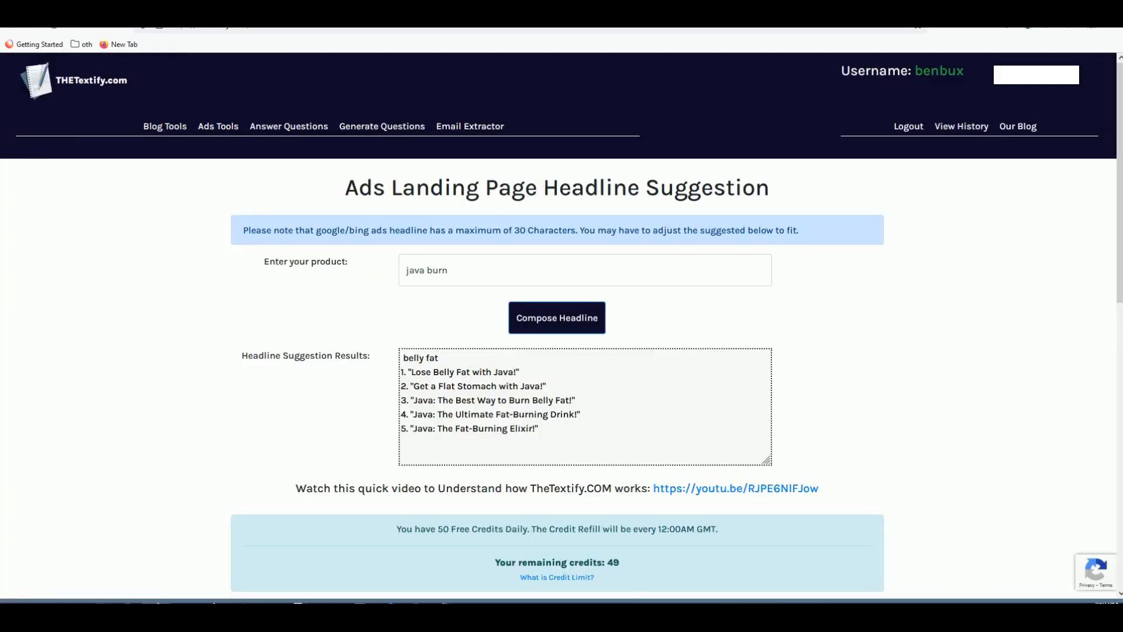
- Examine the suggested headlines and compare their wording with the entered product name
drag(515, 400, 520, 400)
click(553, 416)
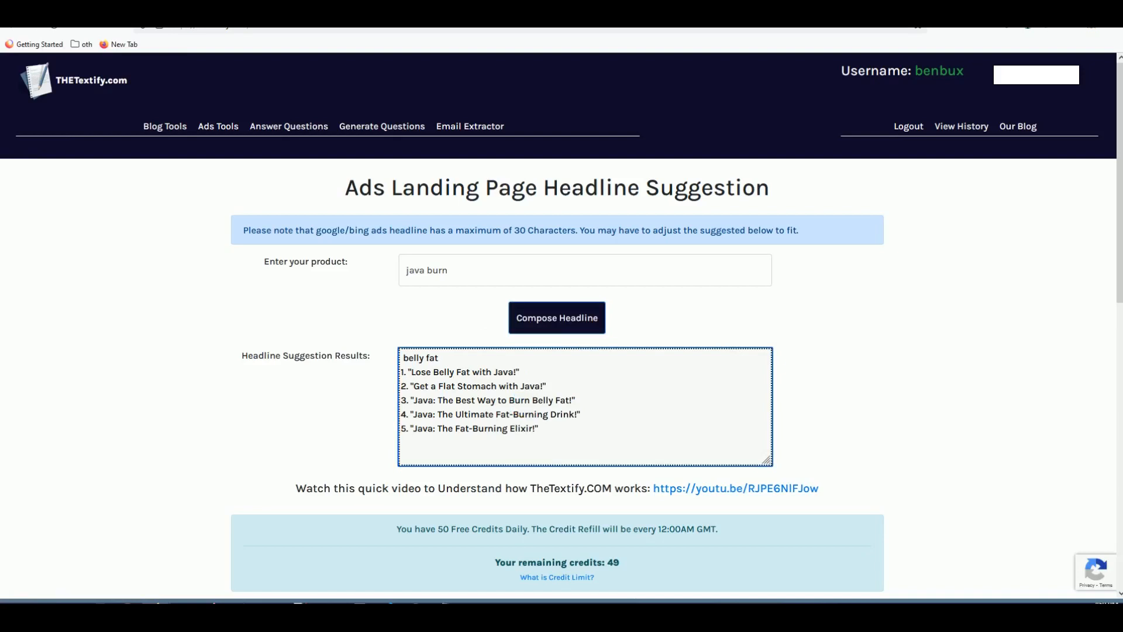
drag(413, 429, 428, 429)
click(430, 430)
double_click(488, 400)
click(459, 414)
drag(454, 271, 386, 277)
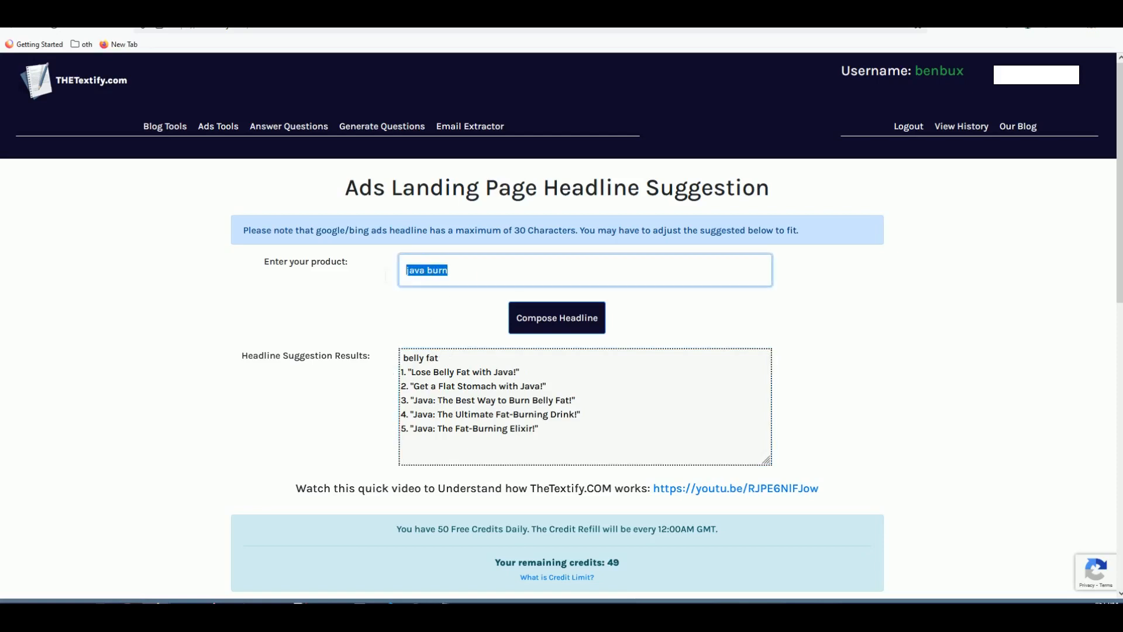
click(509, 379)
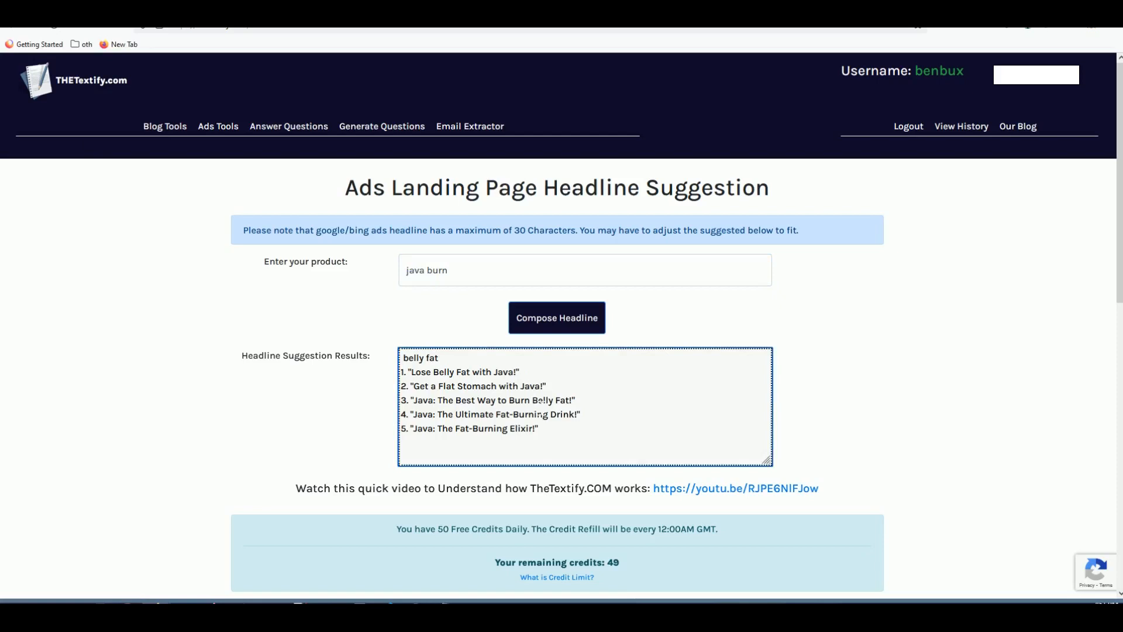
drag(498, 402, 546, 405)
click(547, 406)
double_click(537, 414)
click(537, 415)
- Copy the suggestion Lose Belly Fat with Java into the Google Ads first headline and complete it as Lose Belly Fat with Java Burn
drag(516, 372, 411, 374)
right_click(423, 375)
click(446, 445)
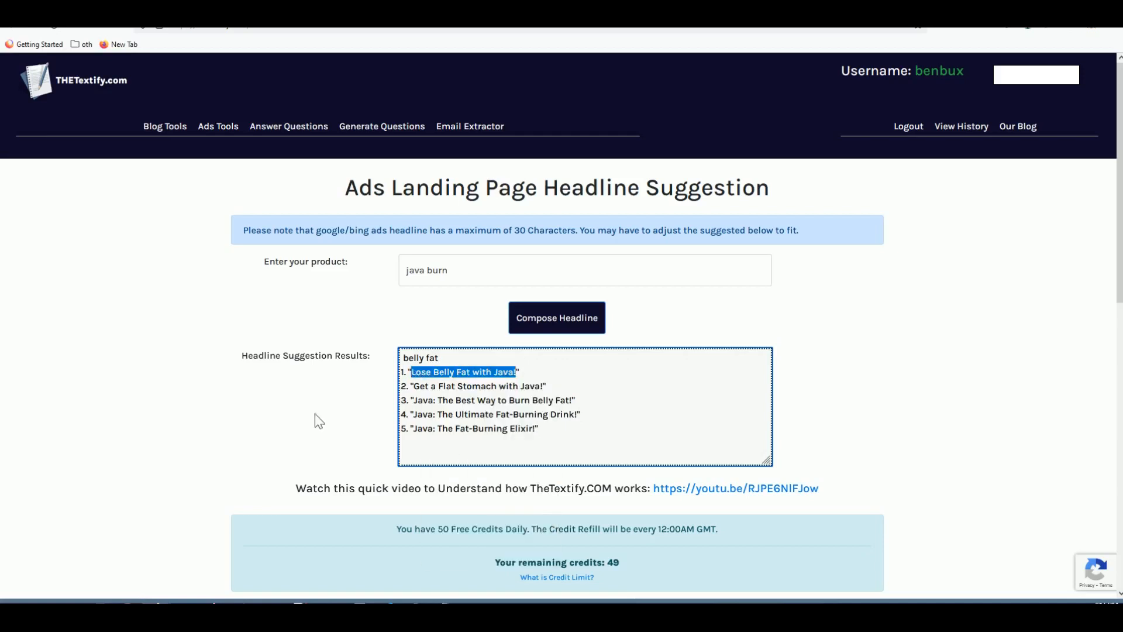
key(alt+Tab)
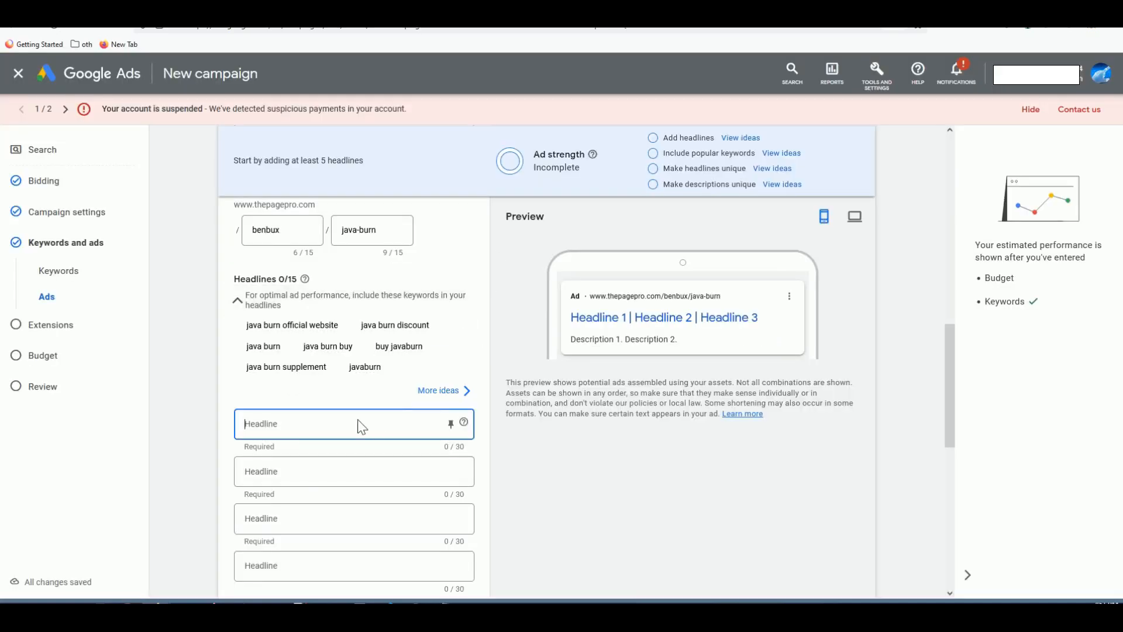
key(ctrl+v)
text(Burn)
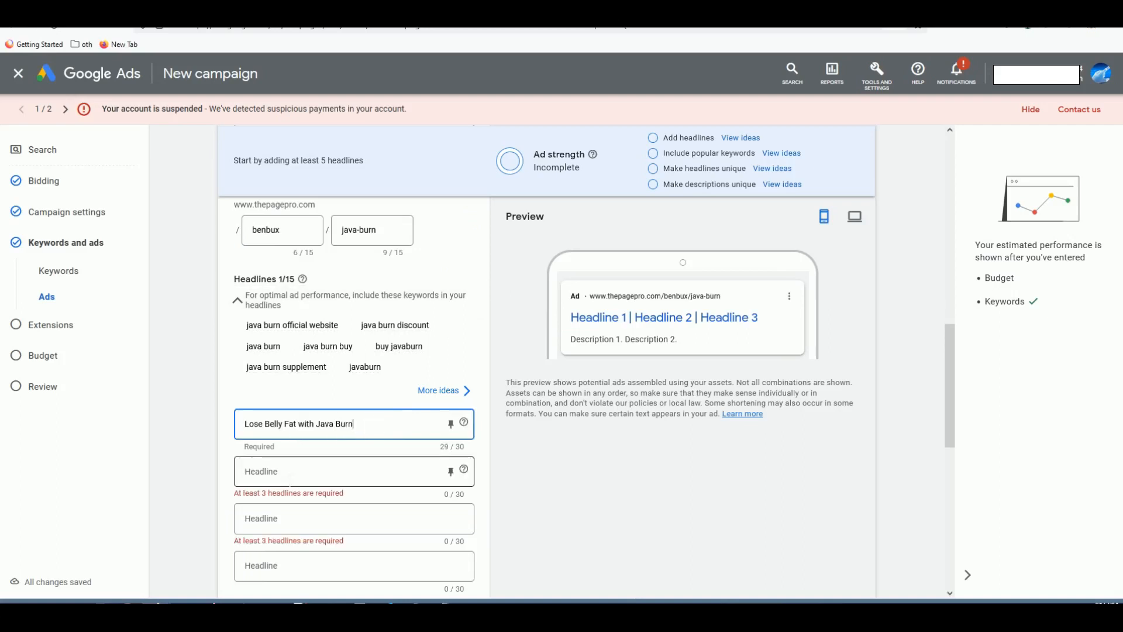
- Enter Java Burn [Official] as the second headline and pin it to show only in position 1
click(289, 476)
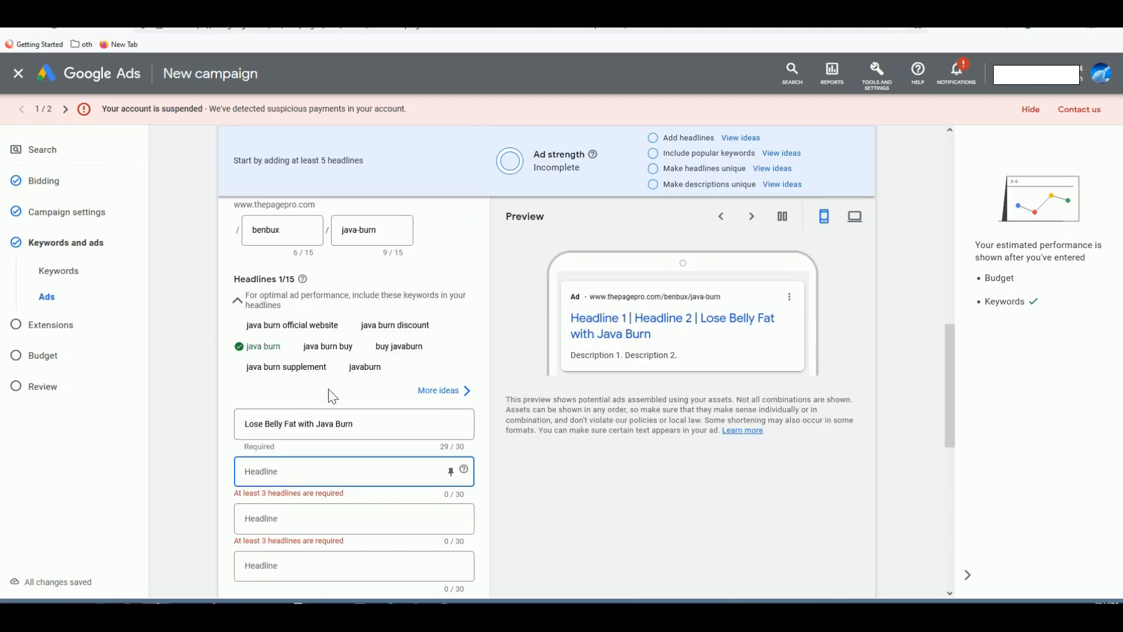
text(Jva)
key(BackSpace)
text(ava Burn)
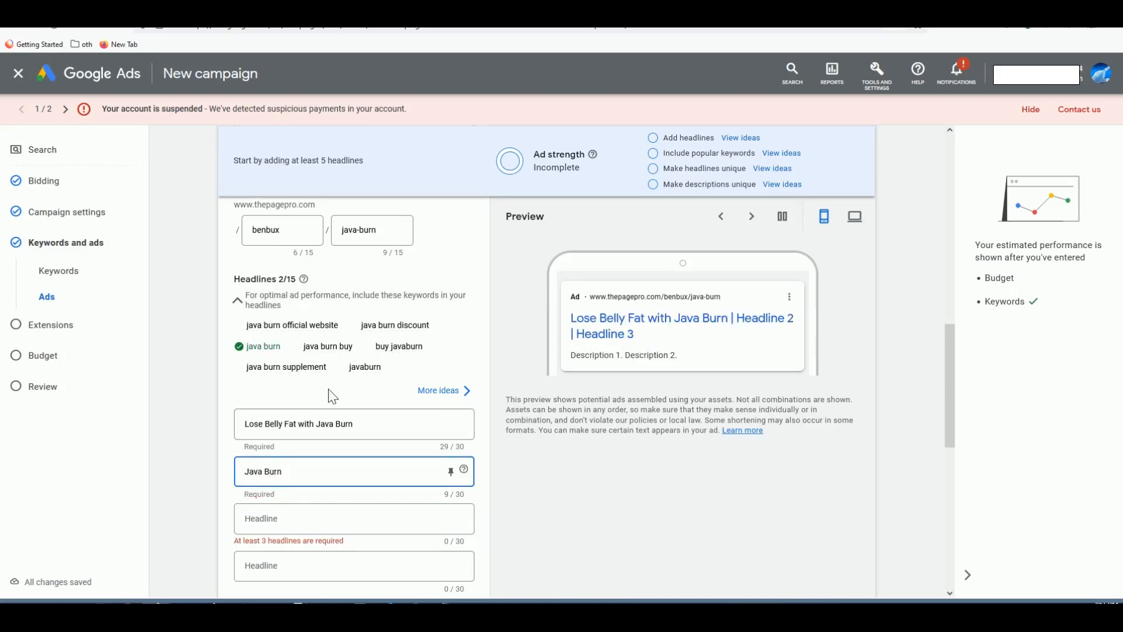
text(Of)
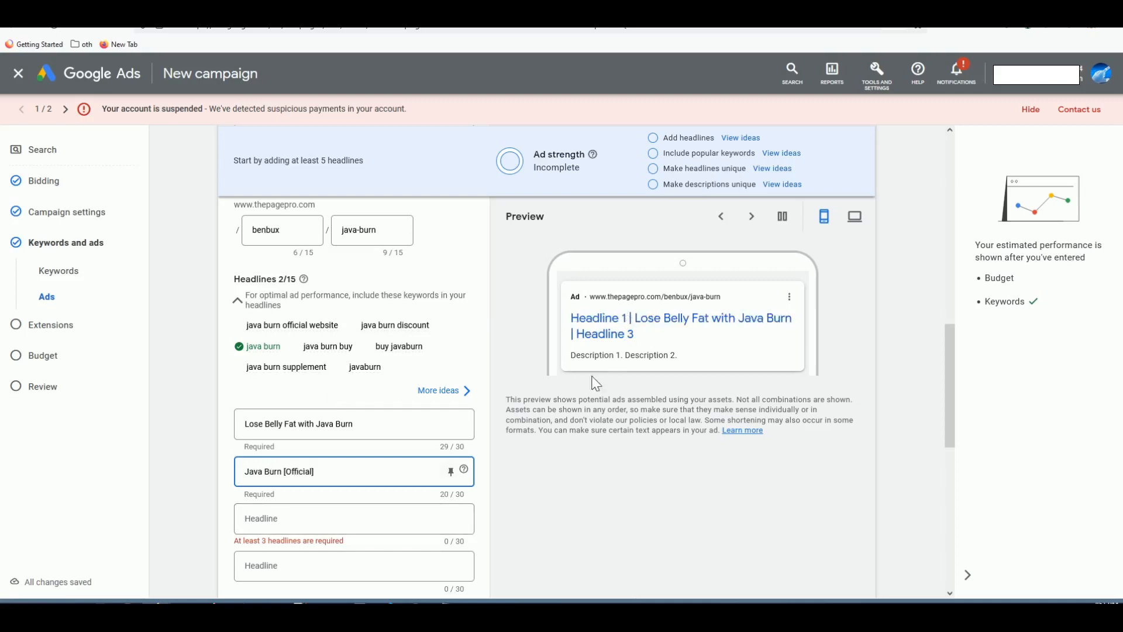
click(597, 487)
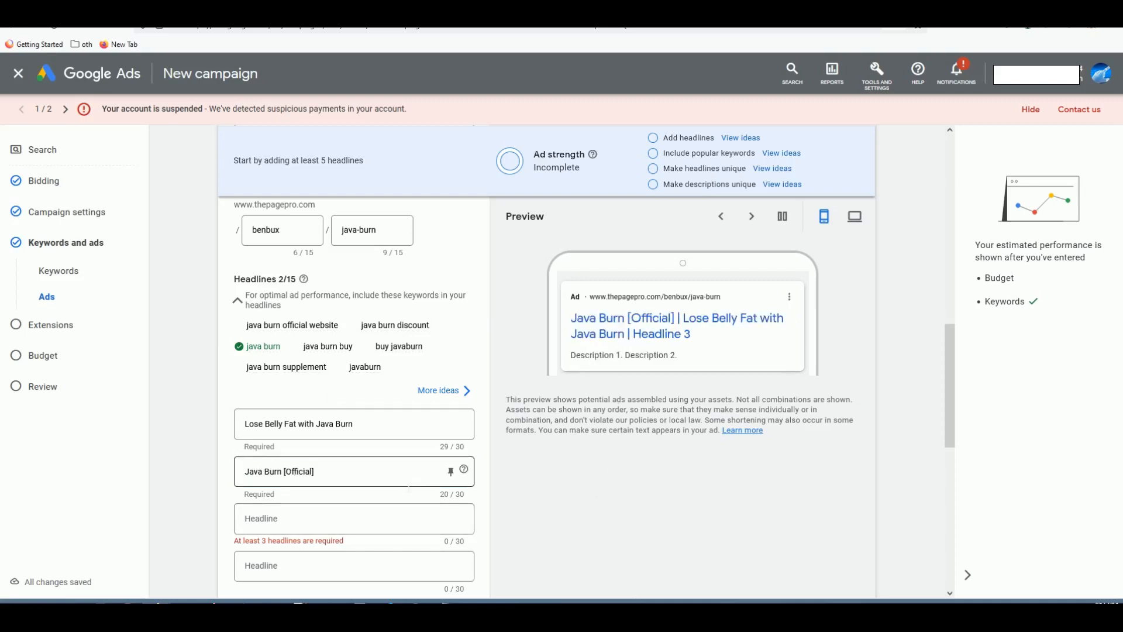
click(452, 471)
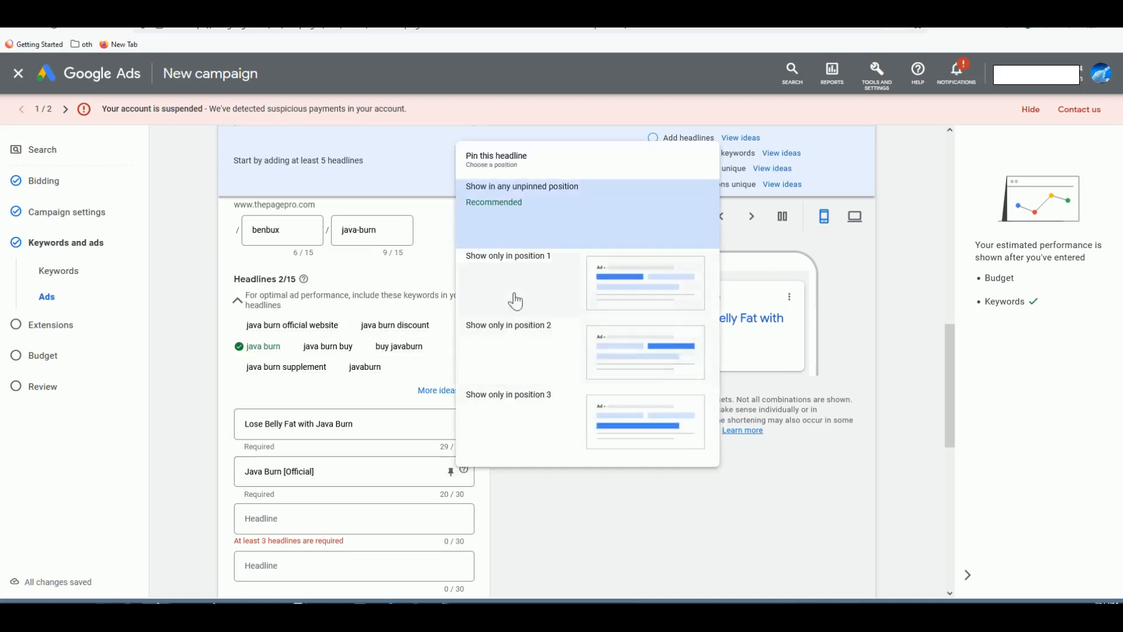
click(530, 280)
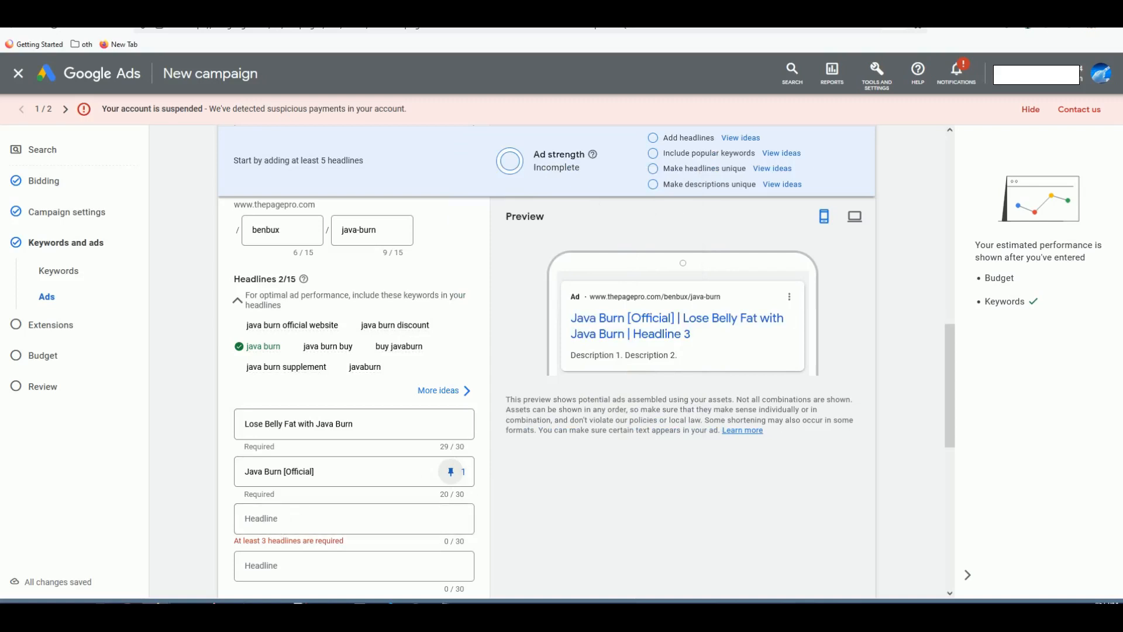
- Go to the third headline field, then switch back to TheTextify and generate a new set of java burn headlines
scroll(349, 469, down, 1)
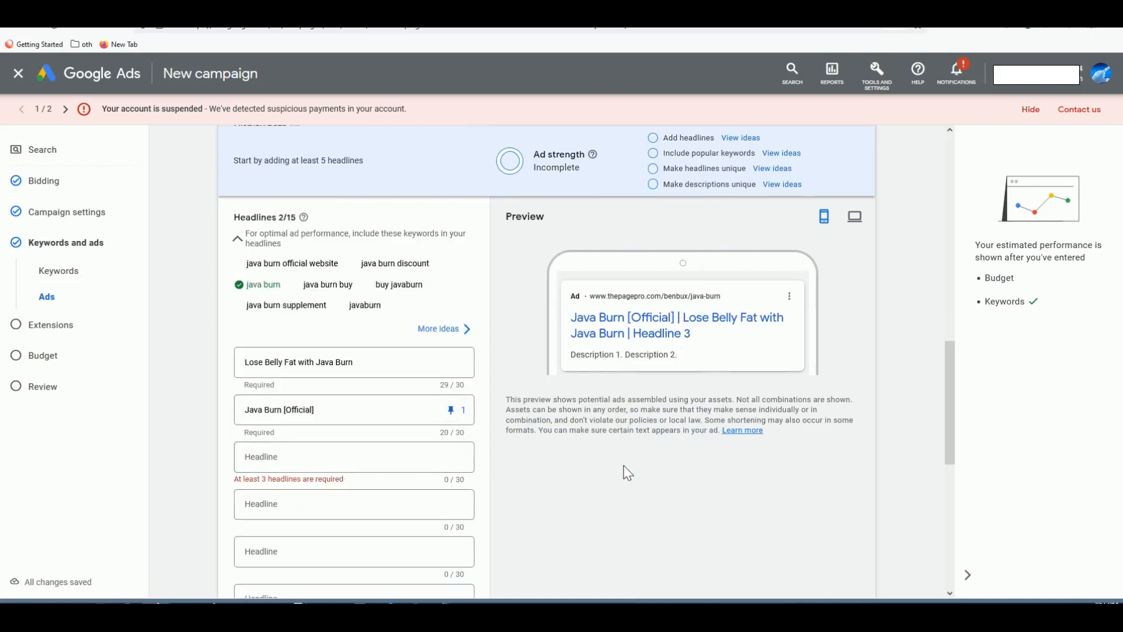
click(352, 459)
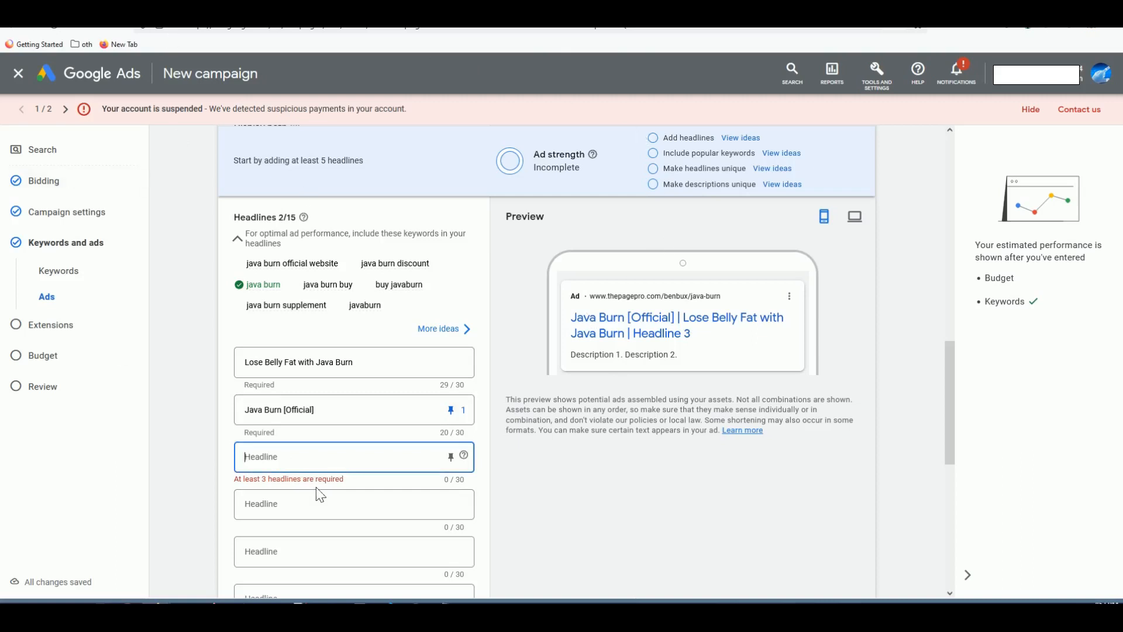
key(ctrl+Tab)
click(448, 414)
click(483, 427)
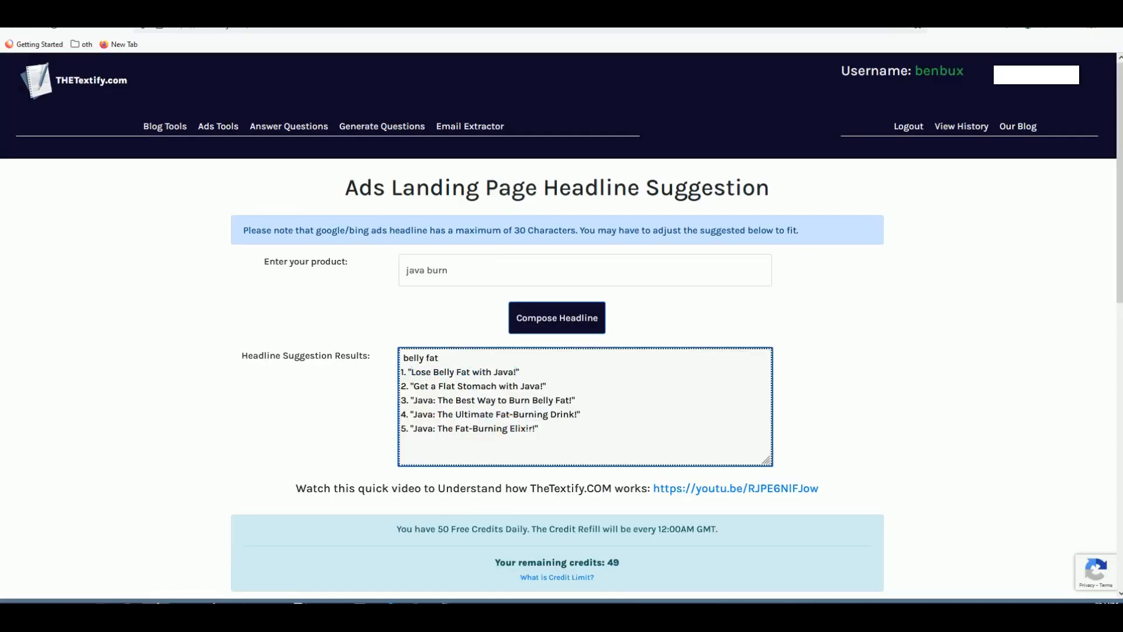
click(527, 329)
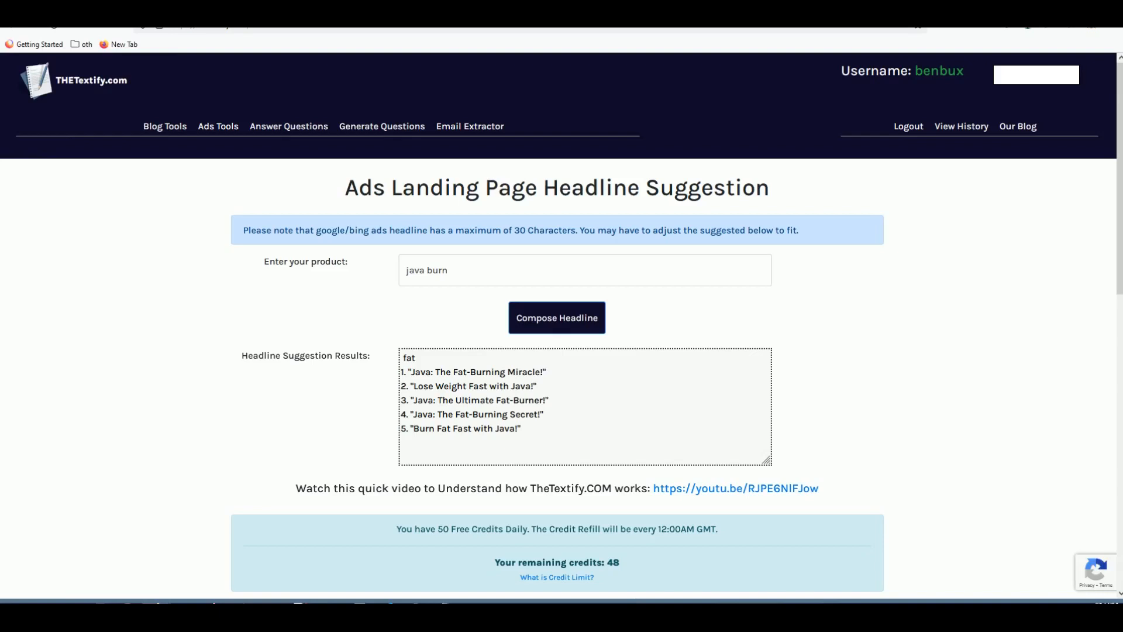
- Copy the suggestion Lose Weight Fast with Java into the ad's third headline in Google Ads
click(443, 434)
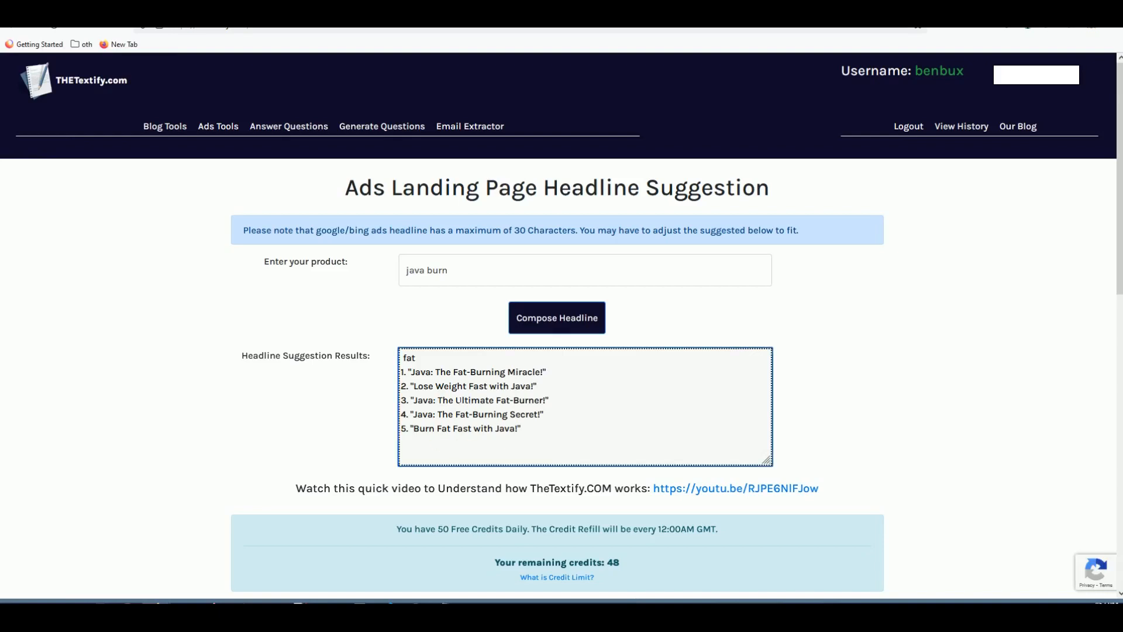
mouse_move(426, 372)
mouse_down()
mouse_move(514, 386)
mouse_move(414, 387)
mouse_up()
click(515, 387)
right_click(417, 387)
click(454, 461)
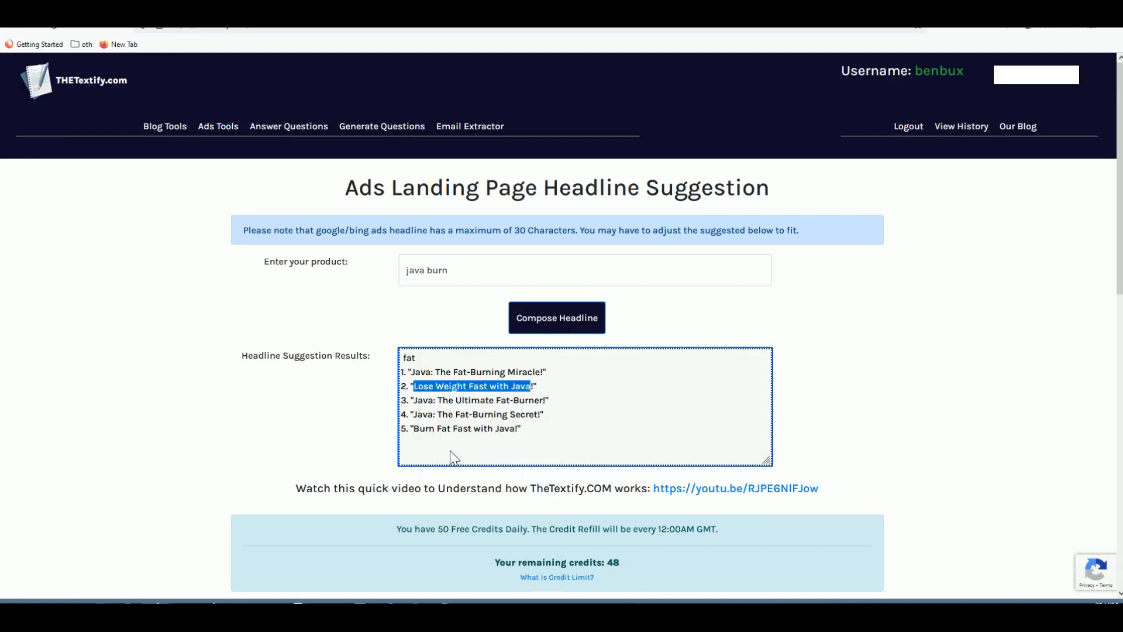
key(ctrl+Tab)
click(315, 444)
key(ctrl+v)
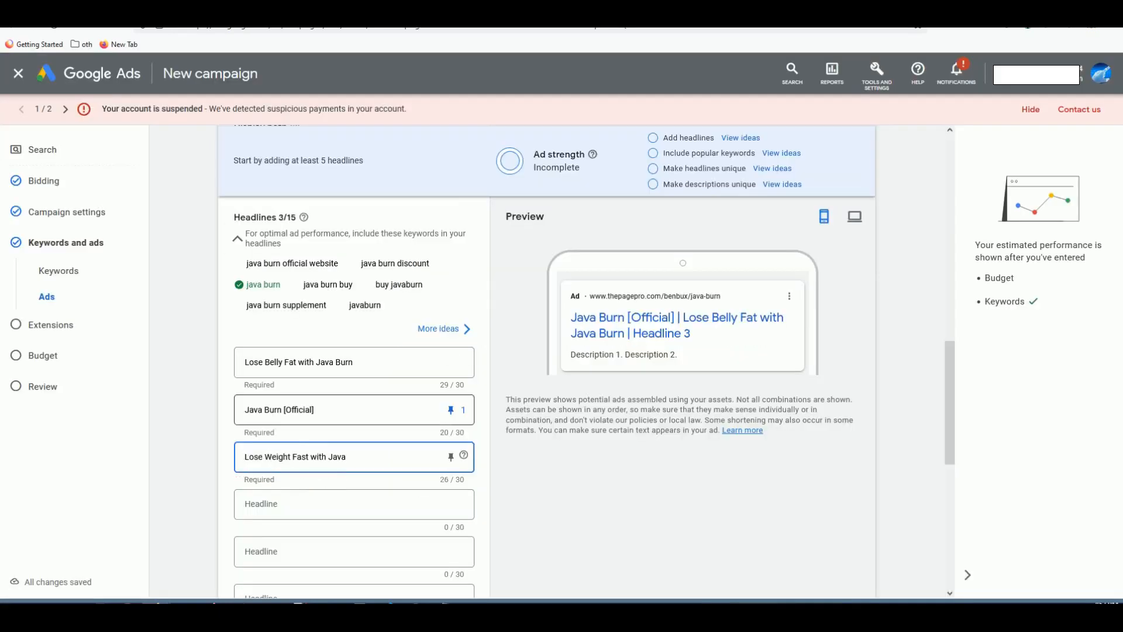
- Recheck the java burn headline suggestions on TheTextify, then add Burn to the end of the third headline in Google Ads
key(ctrl+shift+Tab)
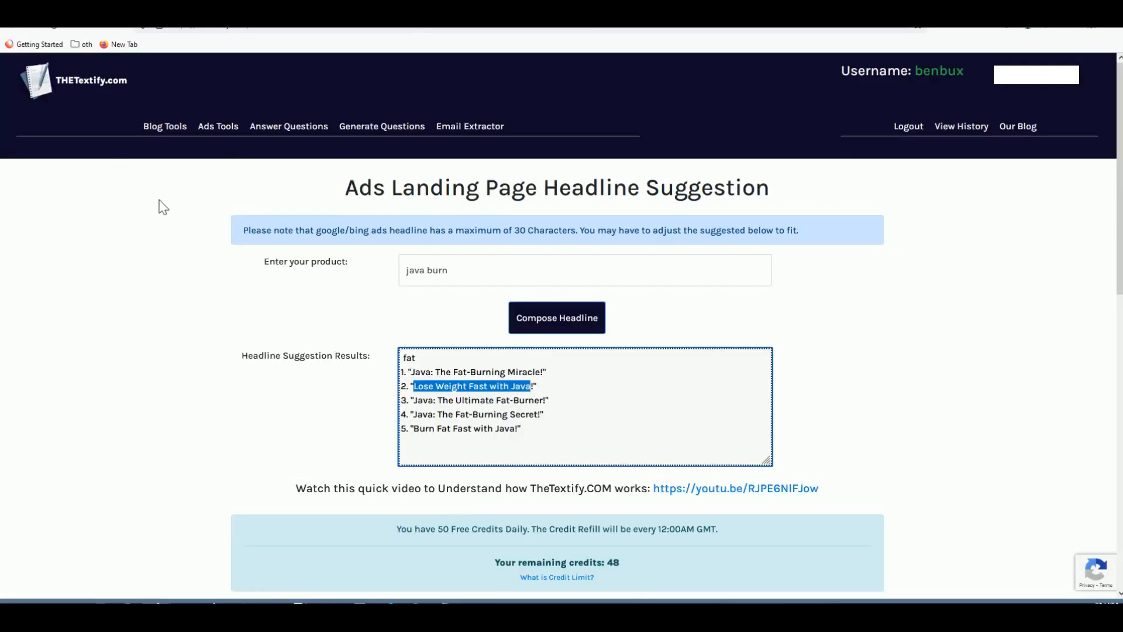
click(434, 401)
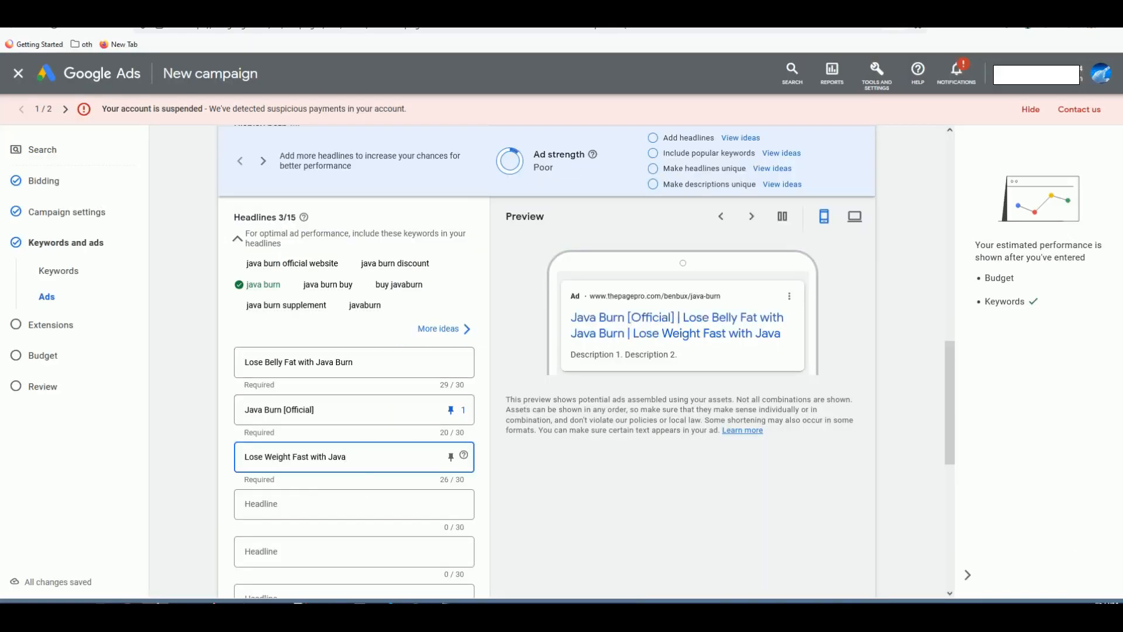
double_click(347, 462)
click(353, 464)
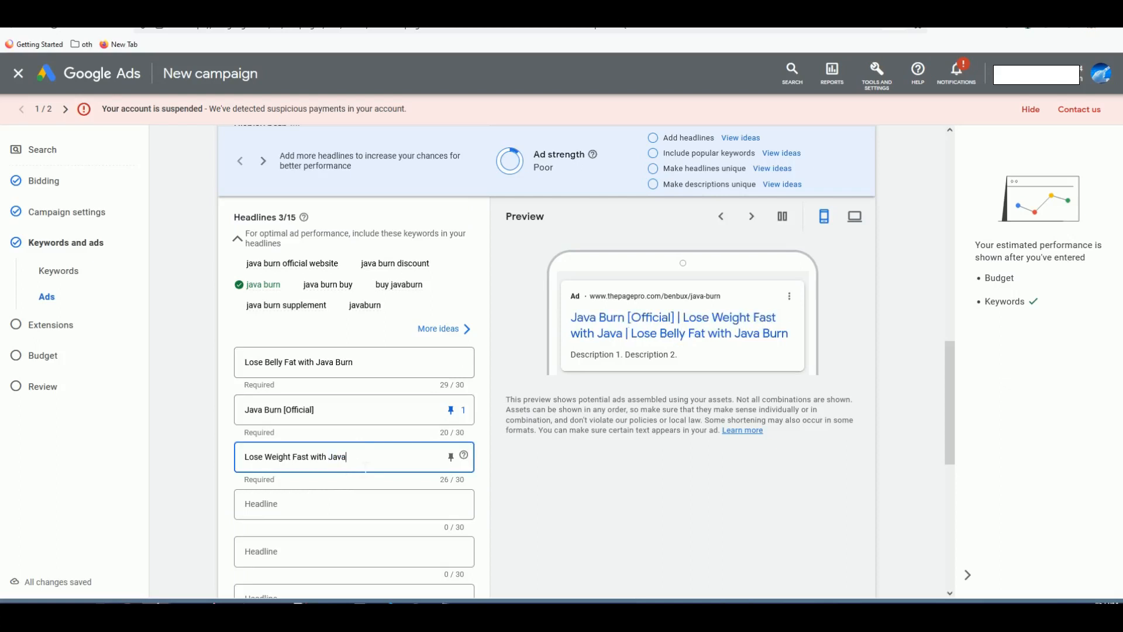
text(Burn)
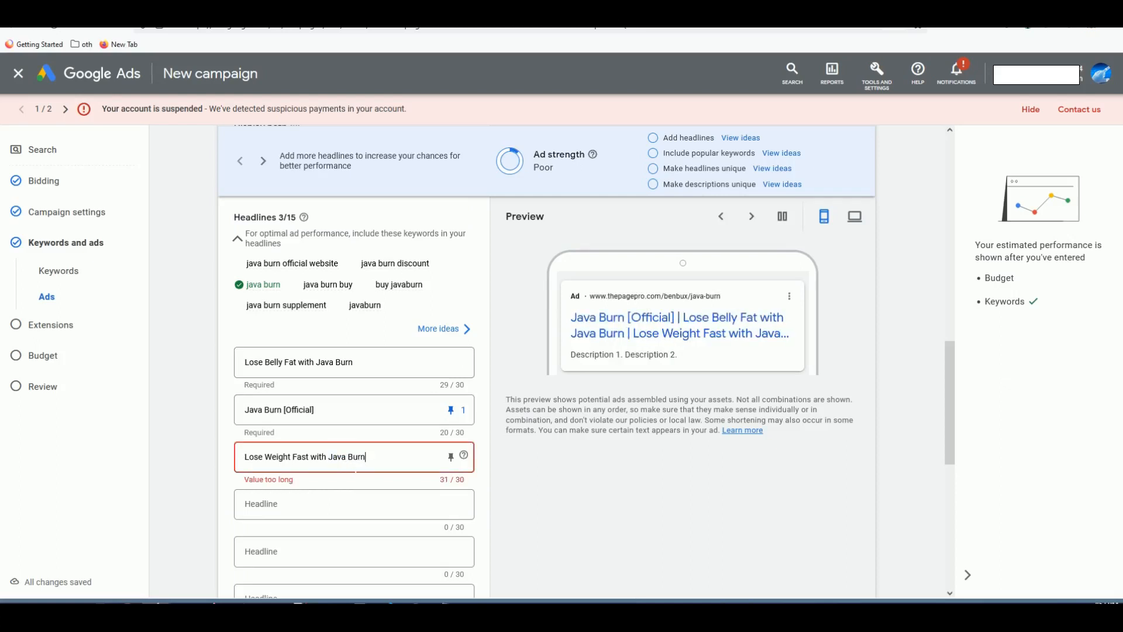
- Rewrite the third headline's ending as a single word so that it reads Lose Weight Fast with Javaburn
key(Left)
key(Left)
key(Left)
key(Left)
key(BackSpace)
key(Delete)
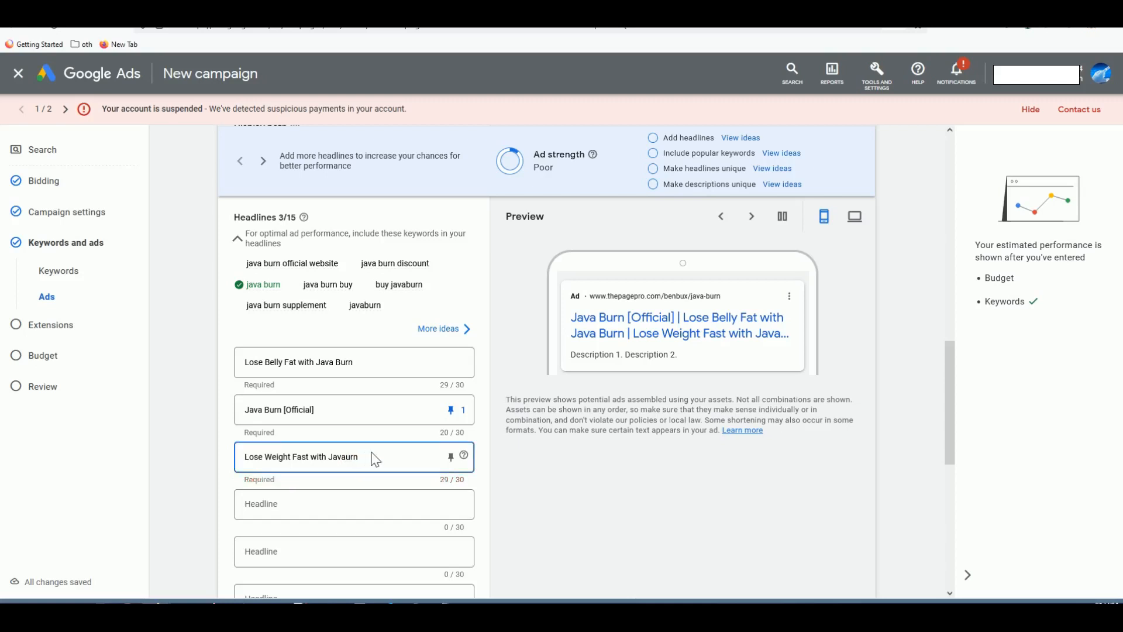
text(b)
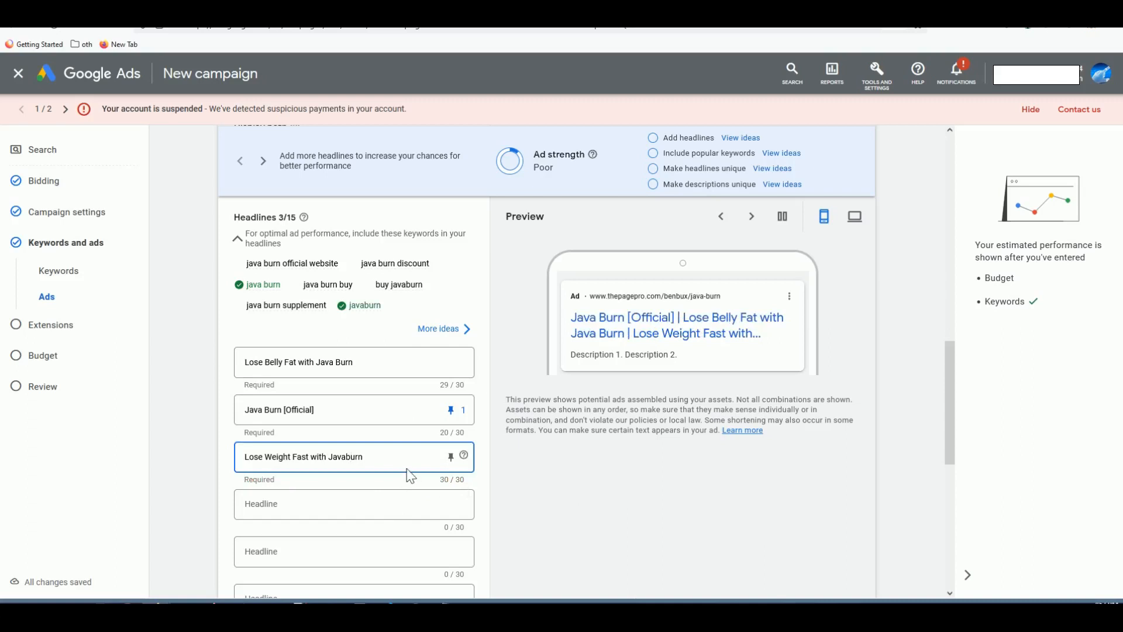
click(374, 408)
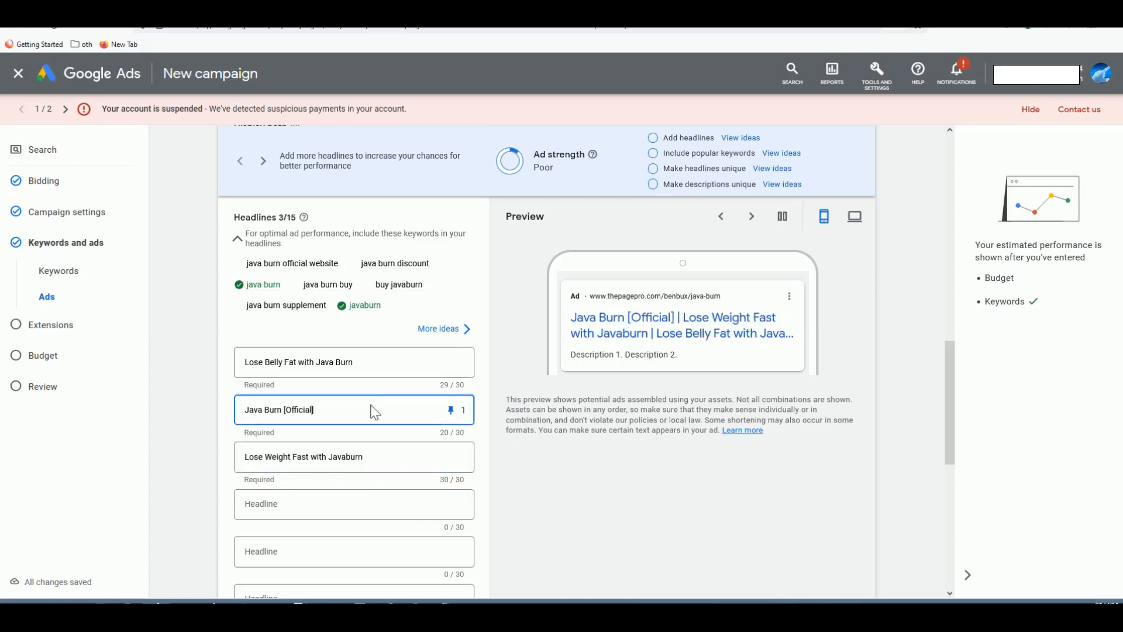
- Go to the ad's first description field, then switch to TheTextify and open its Ads Description tool
scroll(355, 408, down, 1)
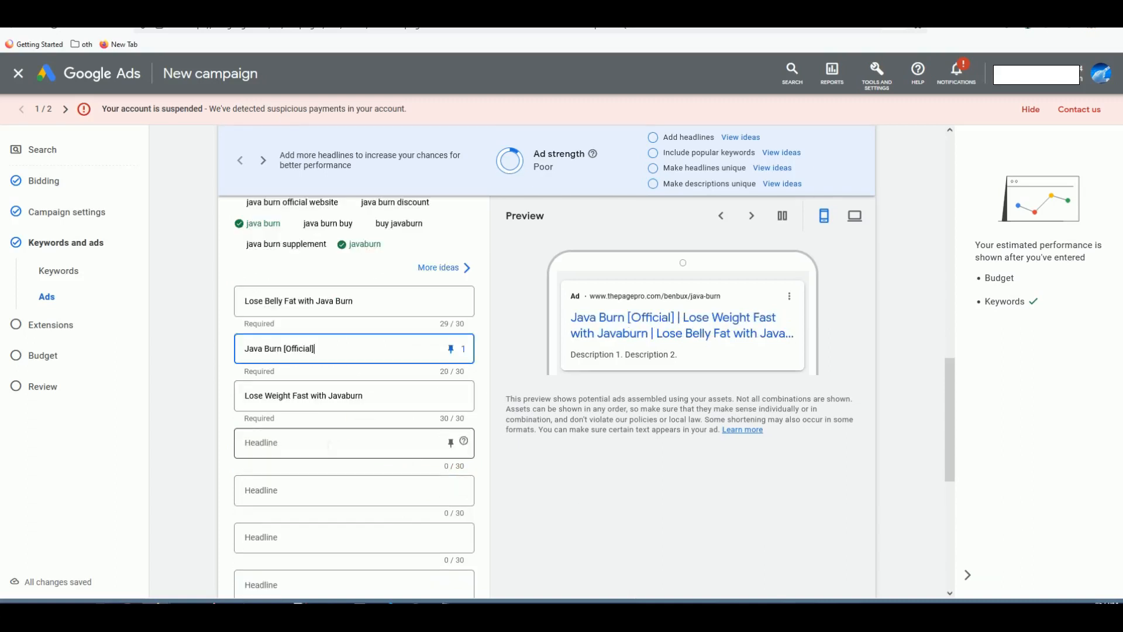
scroll(316, 471, down, 3)
scroll(319, 474, down, 1)
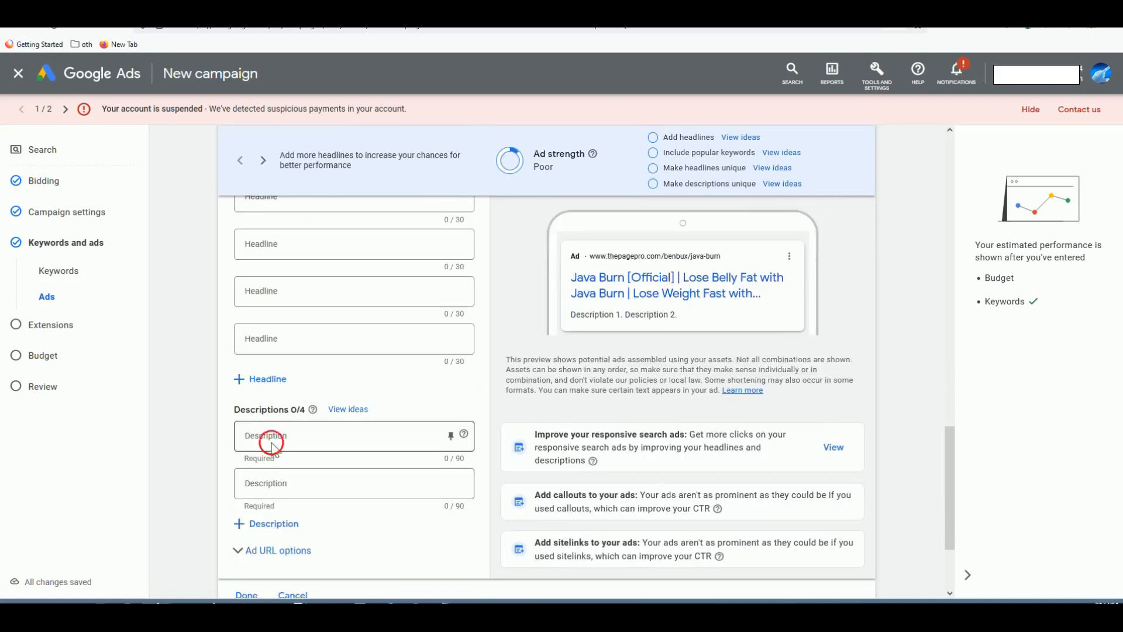
click(273, 445)
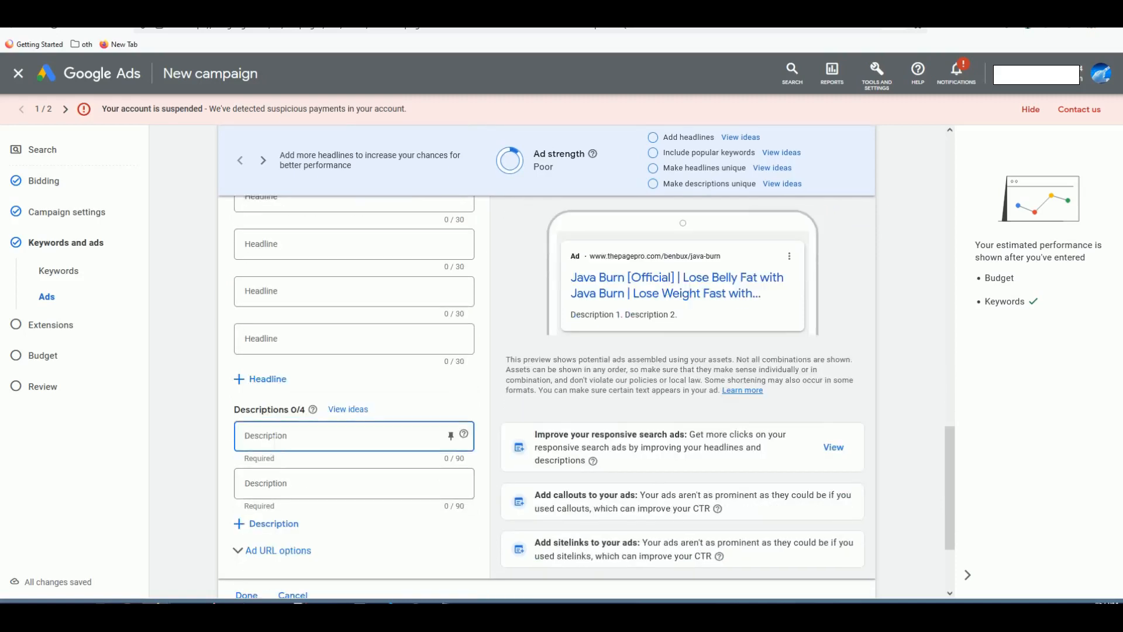
key(alt+Tab)
click(226, 129)
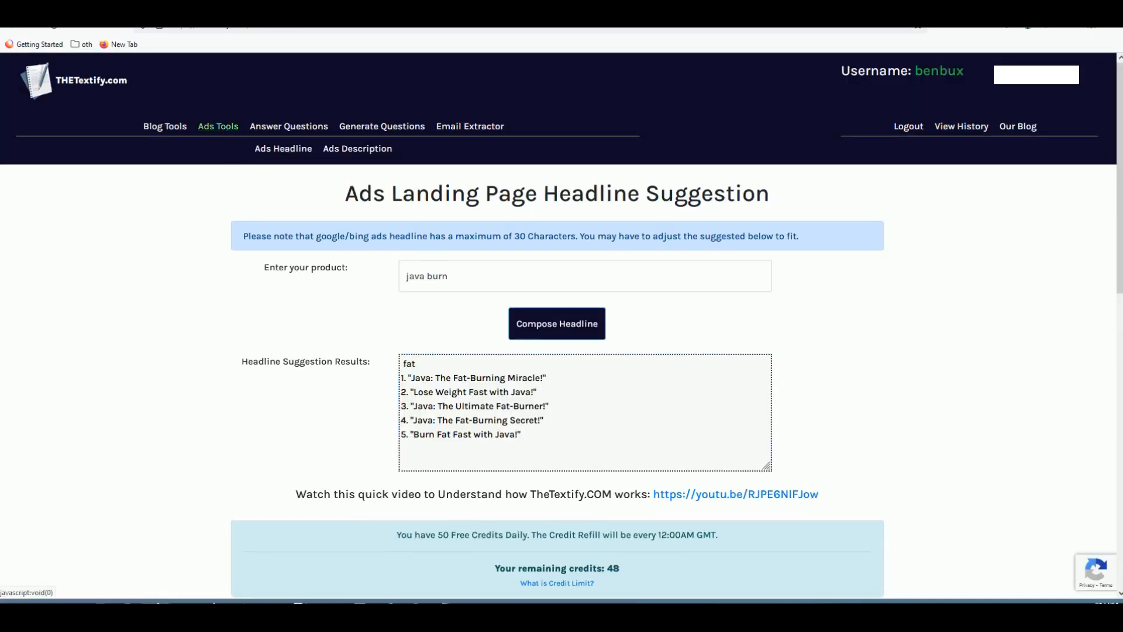
click(354, 149)
- Compose an ad description for the product Java burn lose weight
click(459, 283)
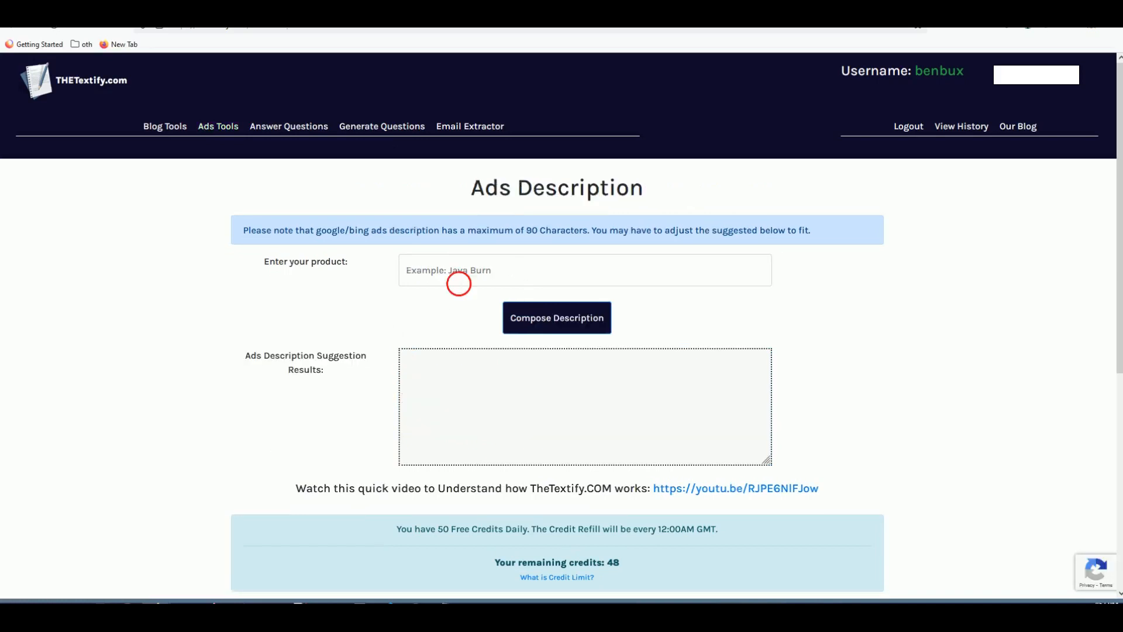
text(Java burn)
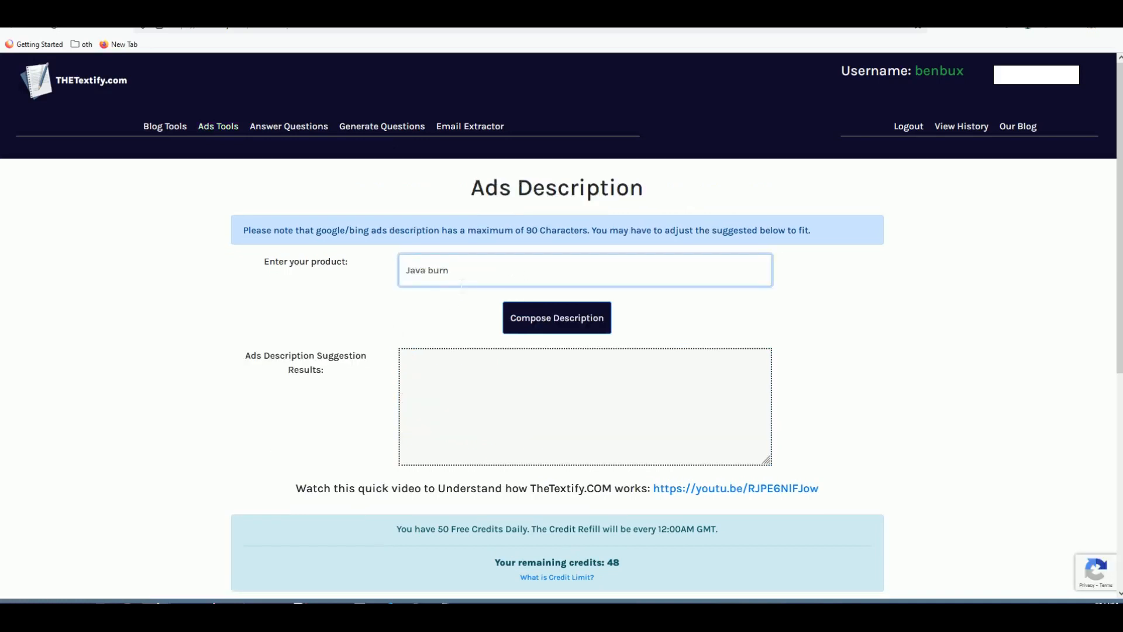
text( lose weight)
click(534, 311)
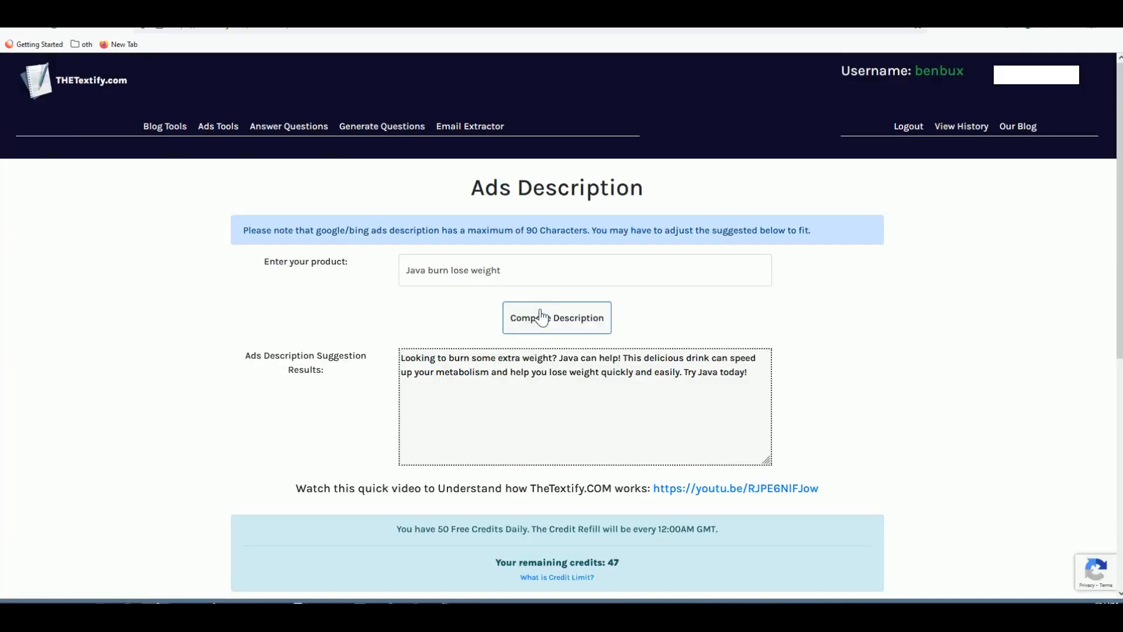
click(541, 317)
- Copy the whole suggested description into the ad's first description in Google Ads and change its first mention of Java to Javaburn
click(579, 358)
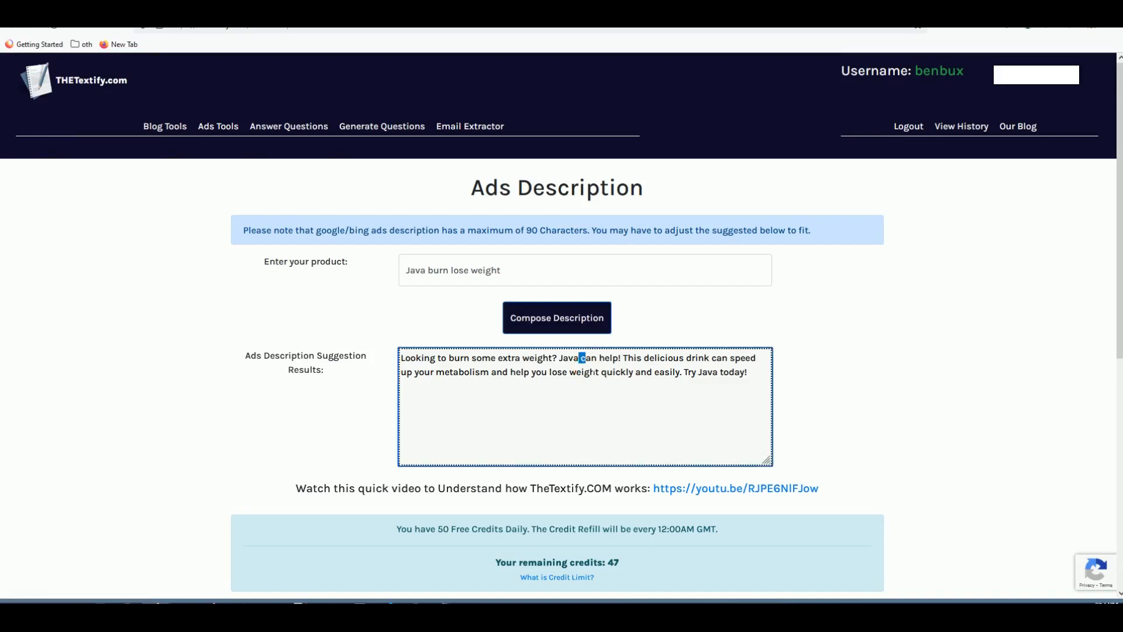
drag(634, 358, 692, 373)
click(509, 372)
drag(509, 372, 622, 372)
click(623, 374)
double_click(667, 373)
click(682, 375)
drag(749, 374, 400, 359)
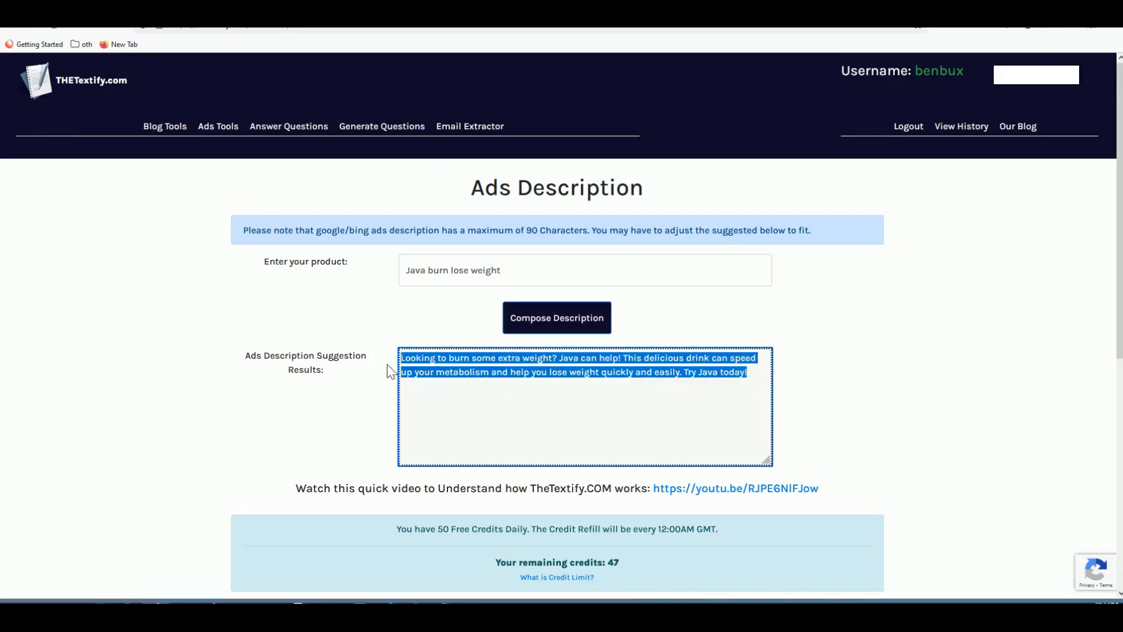
key(ctrl+Tab)
key(ctrl+v)
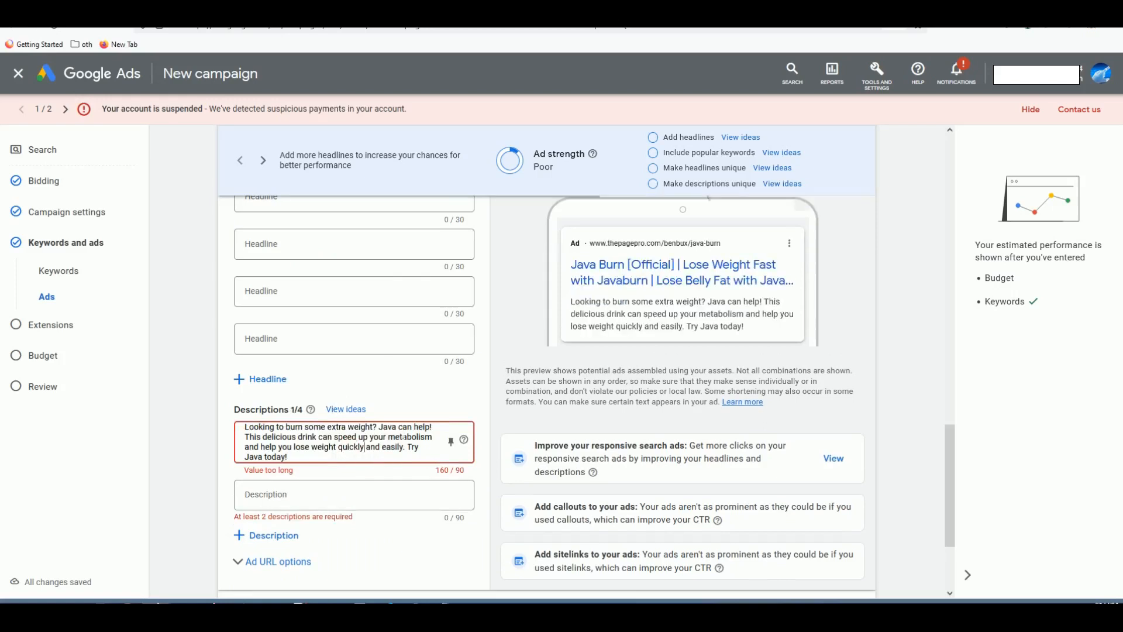
click(398, 427)
text(burn)
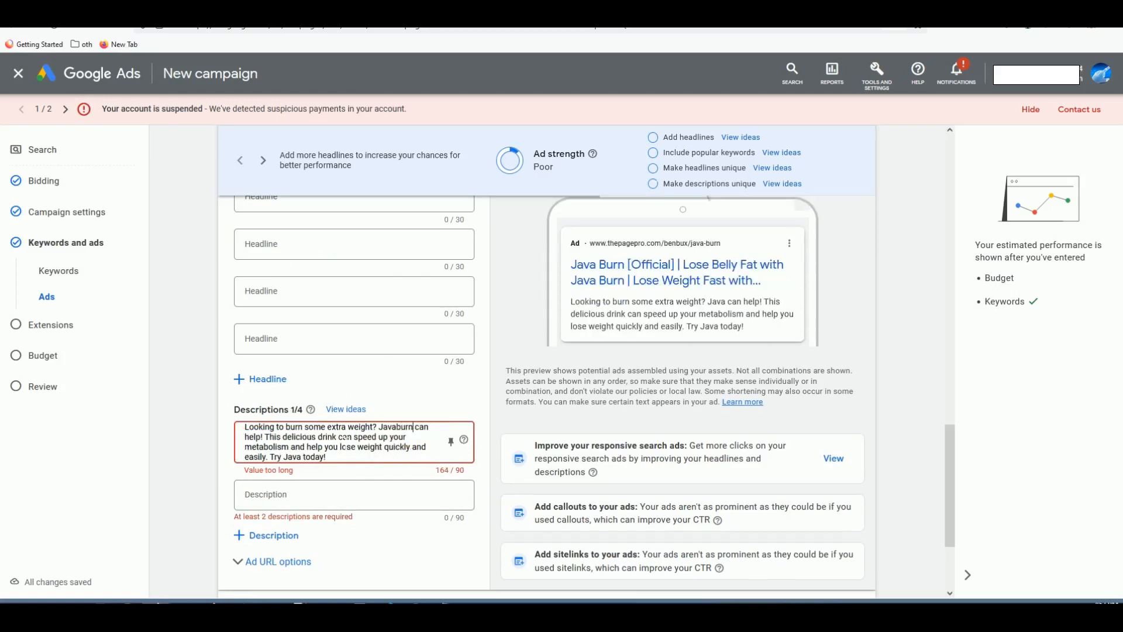
- Move everything after "Javaburn can help!" from the first description into the second description
click(332, 437)
drag(329, 458, 265, 437)
key(ctrl+x)
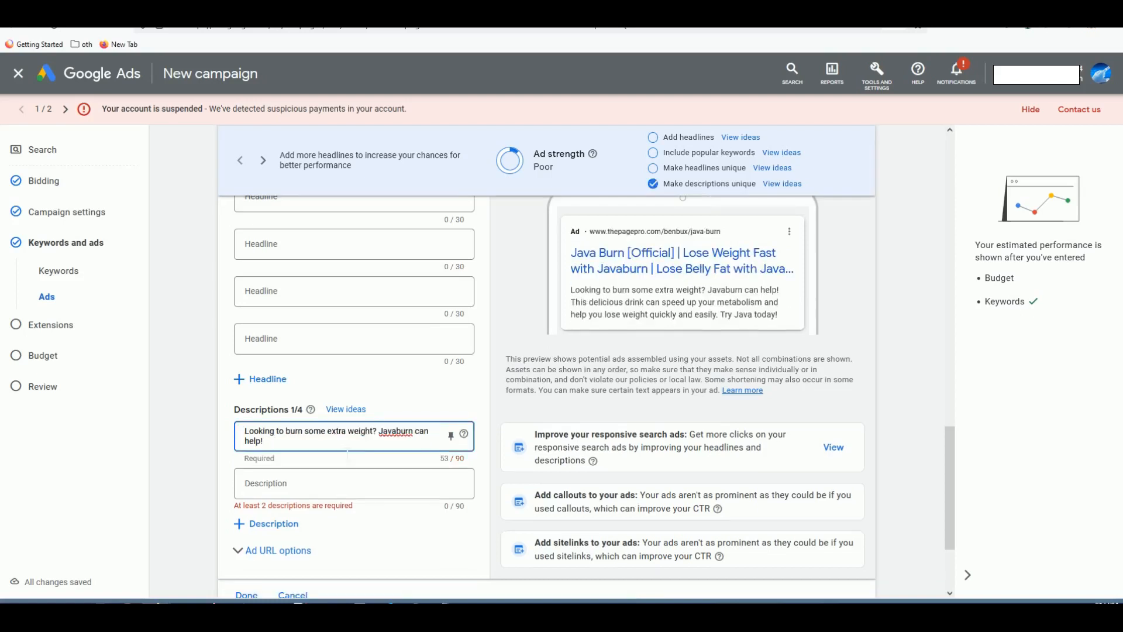
click(323, 483)
key(ctrl+v)
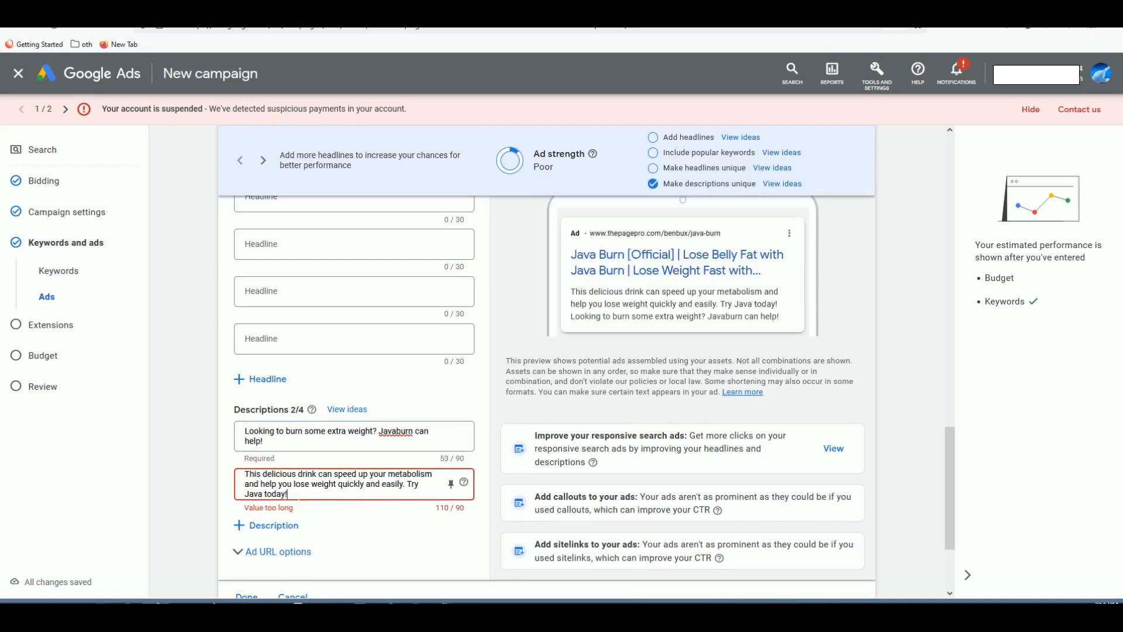
- Shorten the second description to "This delicious drink can speed up your metabolism and help you lose weight easily."
drag(288, 495, 382, 484)
key(BackSpace)
mouse_move(465, 481)
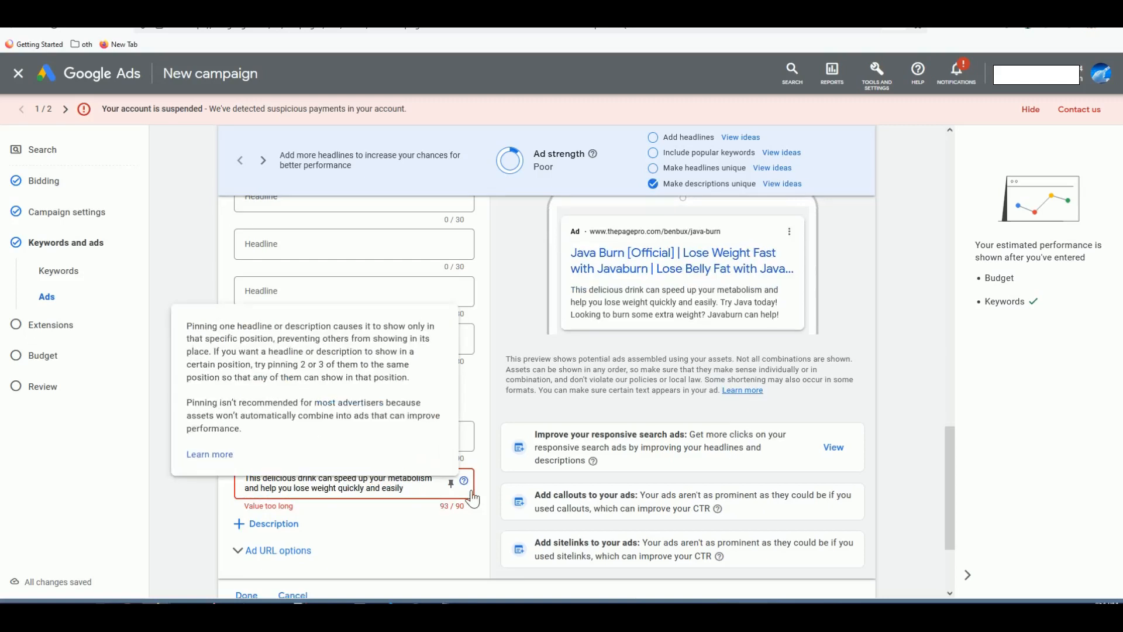
text(.)
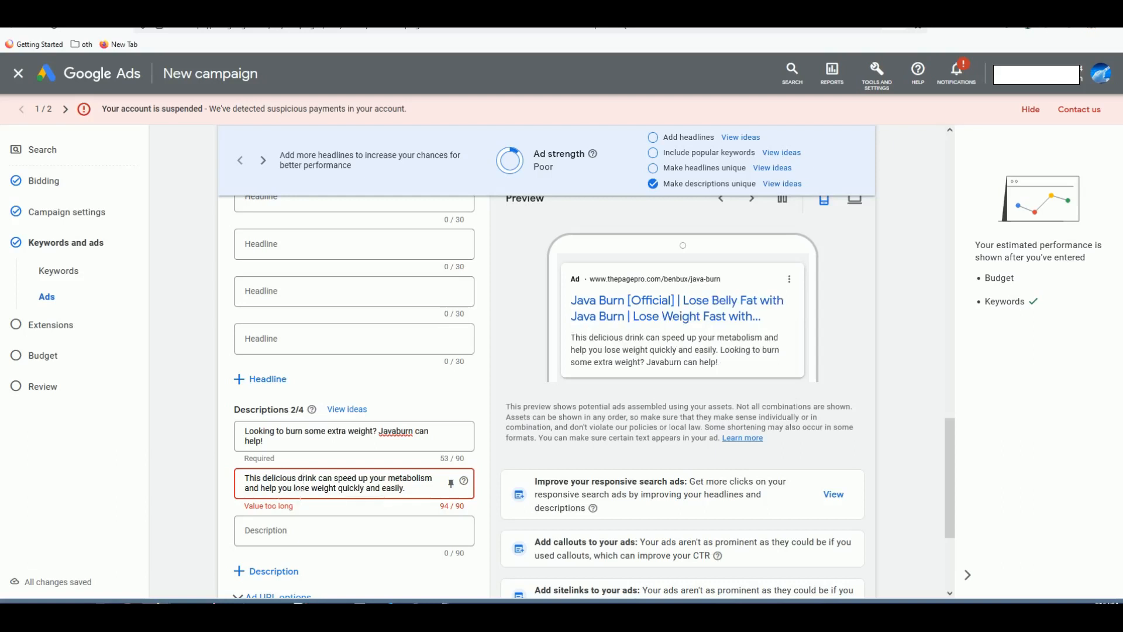
drag(364, 488, 338, 488)
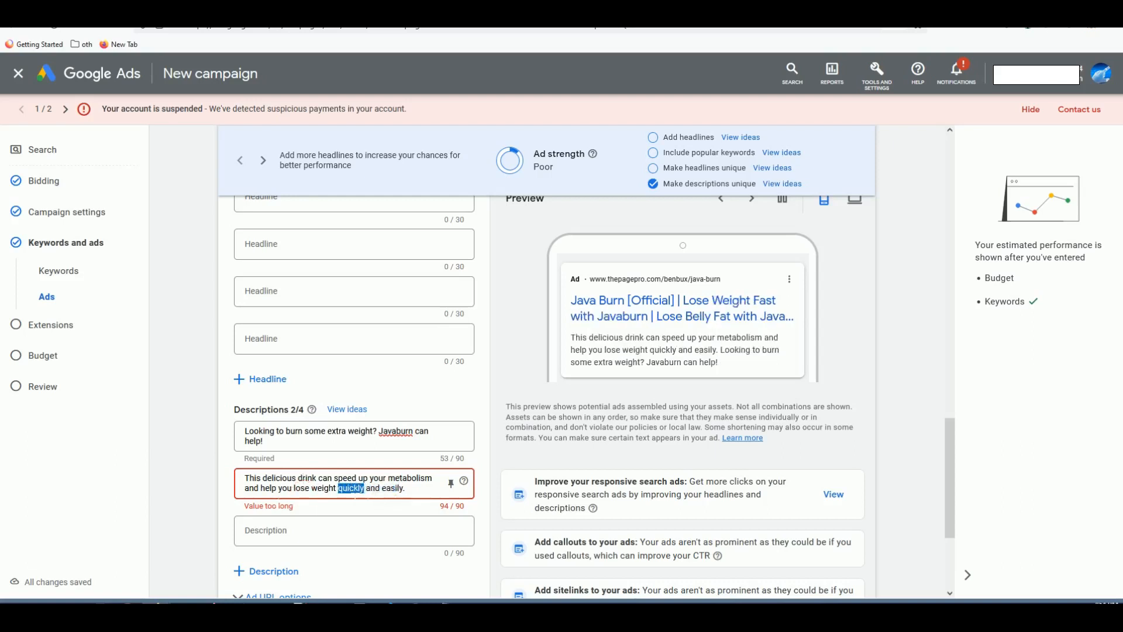
key(BackSpace)
key(Delete)
key(Delete)
key(Delete)
key(Delete)
key(Delete)
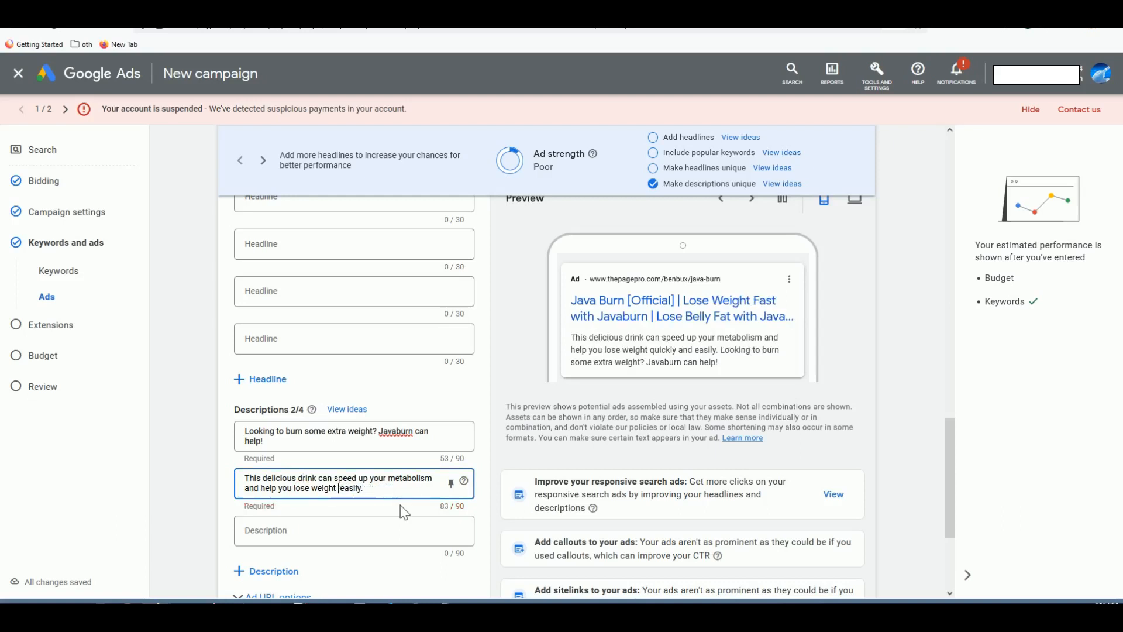
click(210, 413)
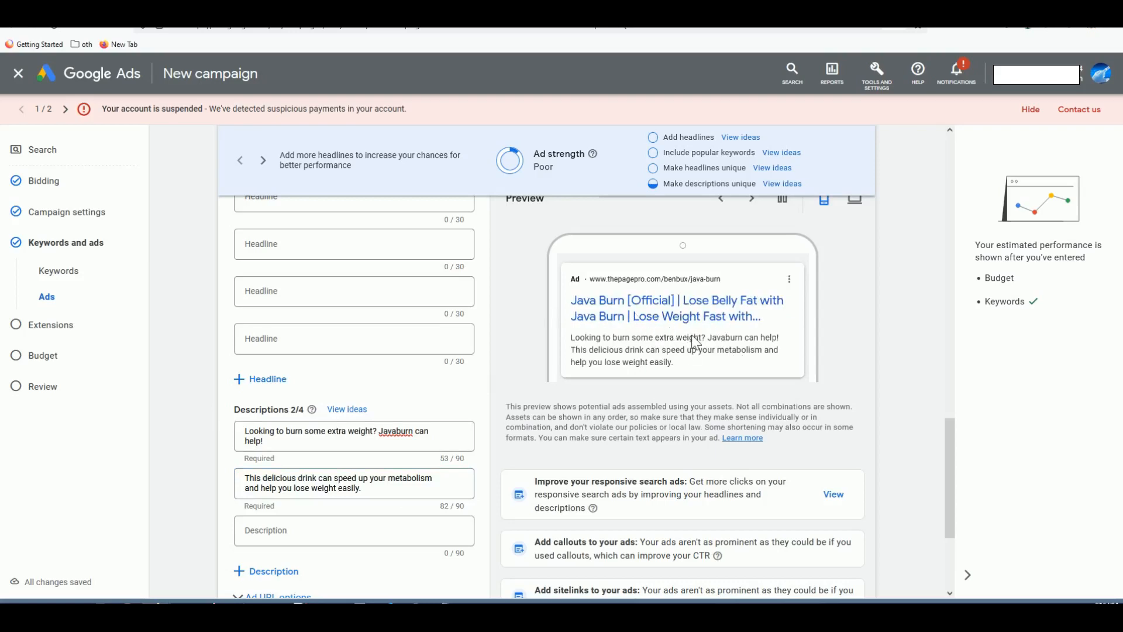
- Review the finished ad and continue to the campaign budget without adding any extensions
scroll(661, 333, down, 2)
scroll(709, 347, up, 6)
scroll(709, 347, up, 2)
scroll(753, 348, down, 10)
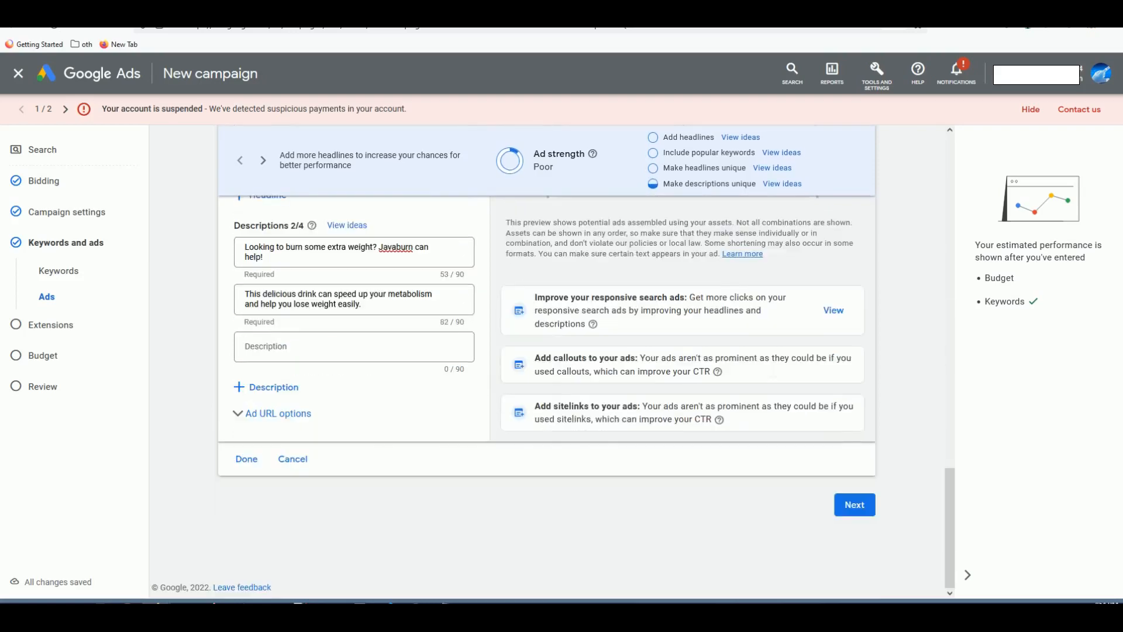
click(854, 505)
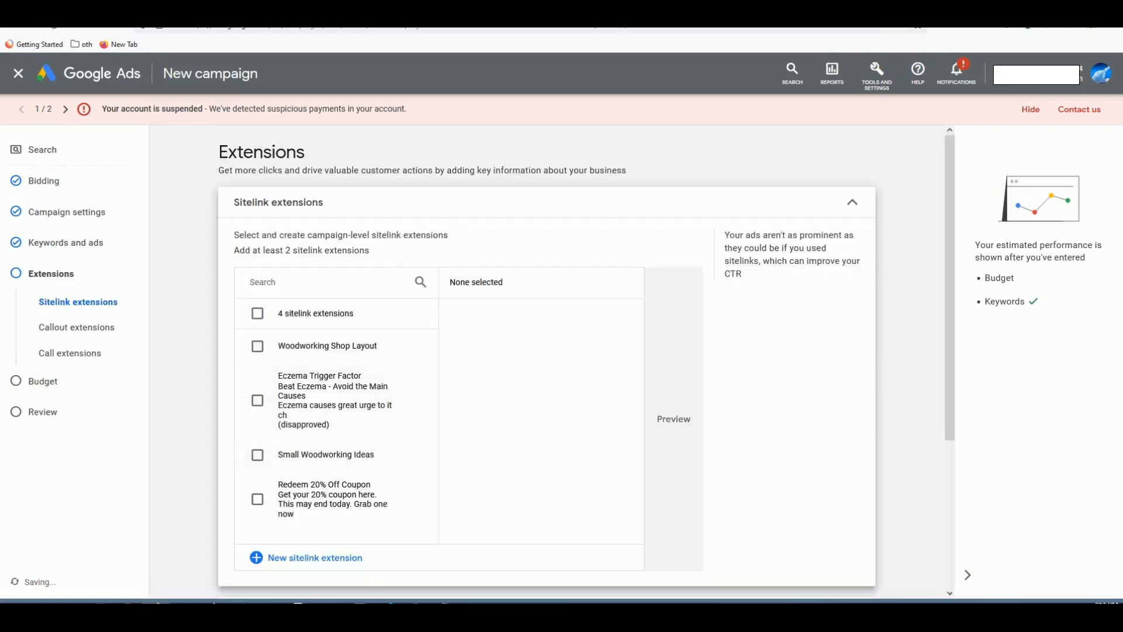
scroll(680, 400, down, 3)
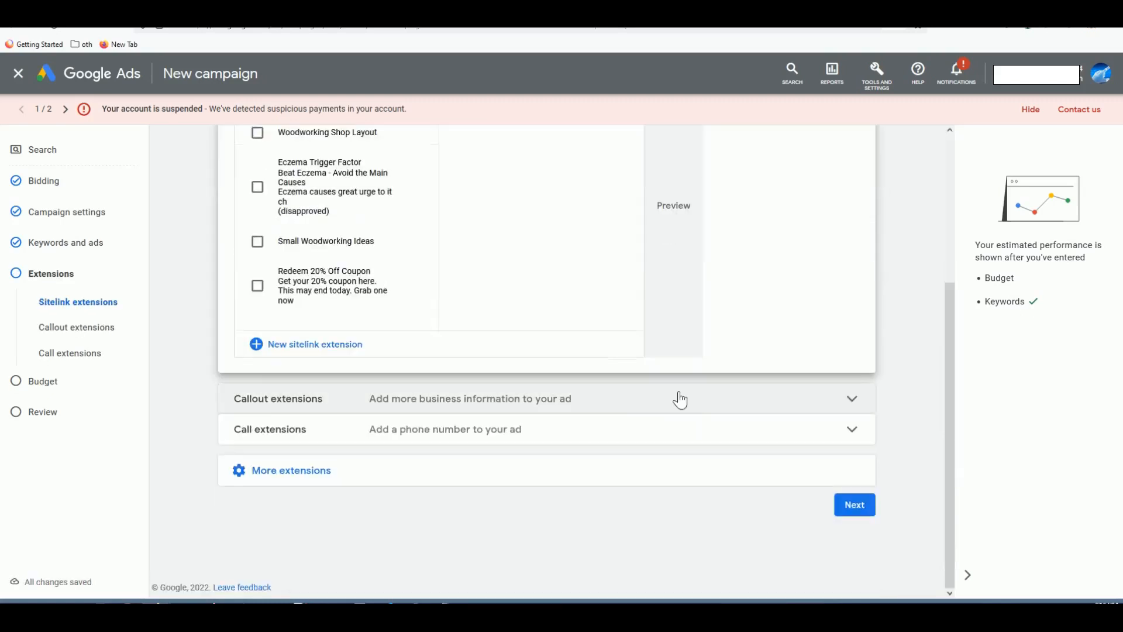
click(847, 506)
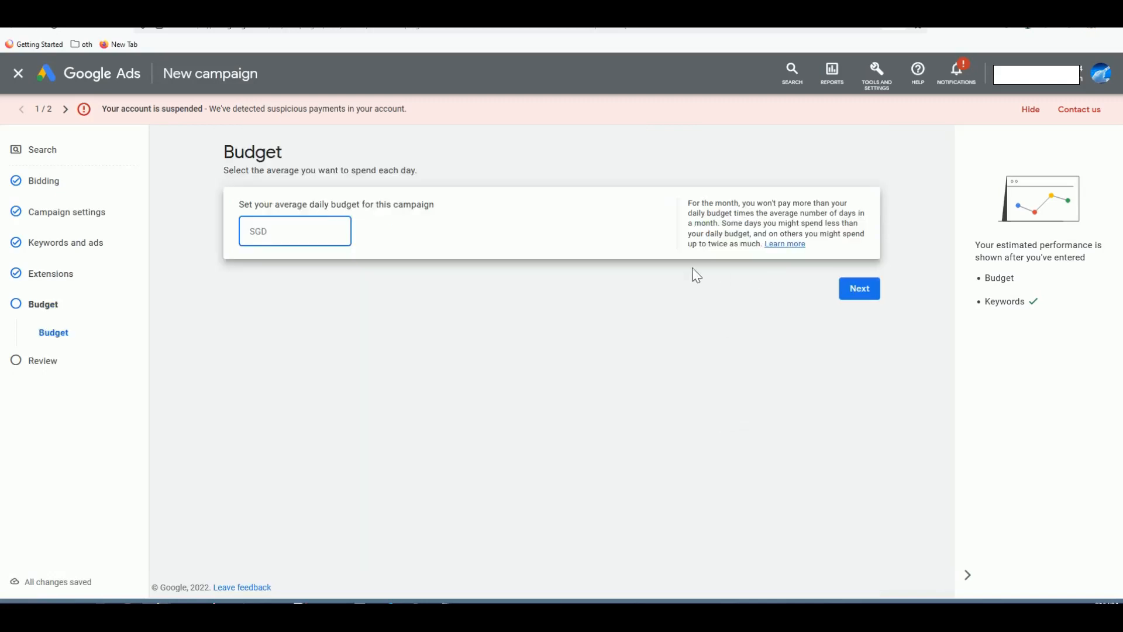
- Set the campaign's average daily budget to SGD 100 and check the weekly estimates
text(100)
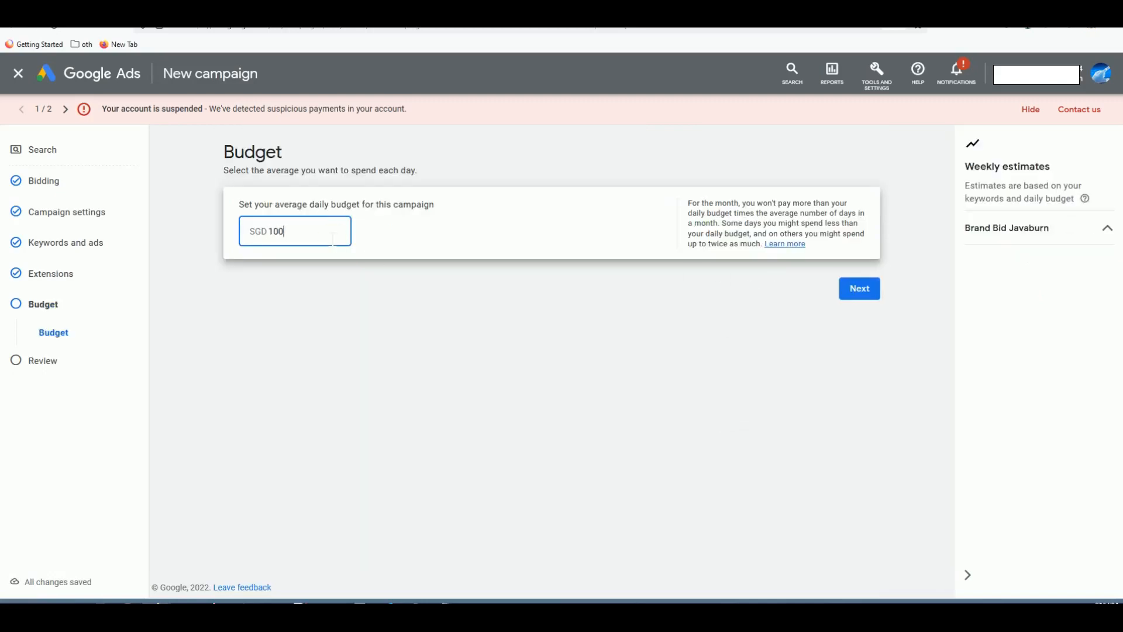
click(366, 341)
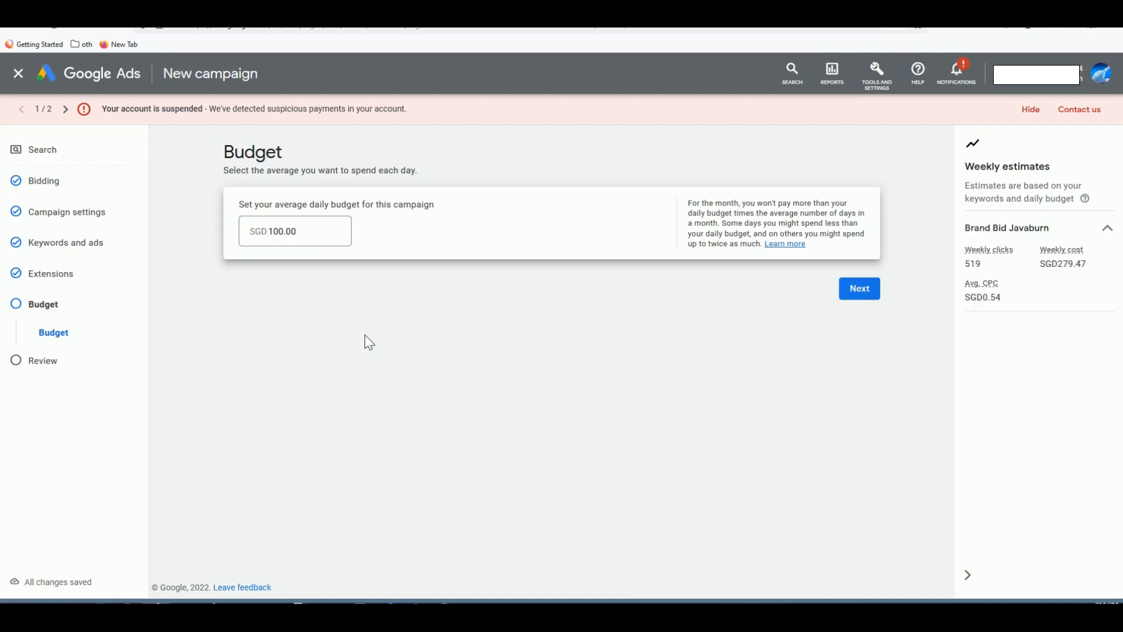
double_click(973, 263)
click(925, 337)
drag(310, 236, 284, 235)
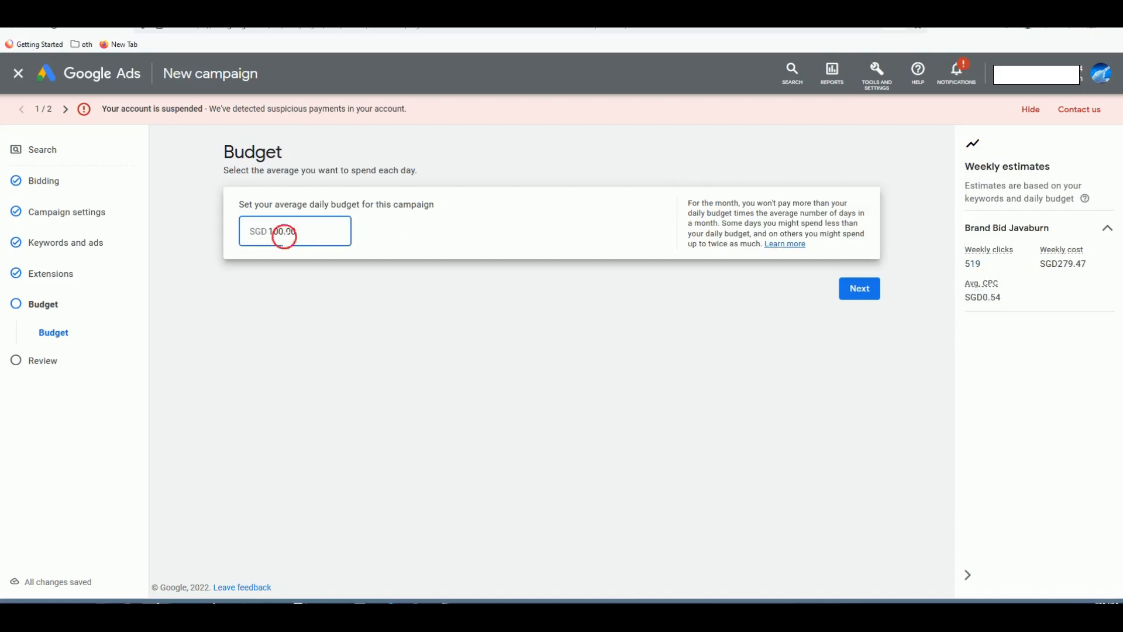
double_click(285, 236)
click(442, 362)
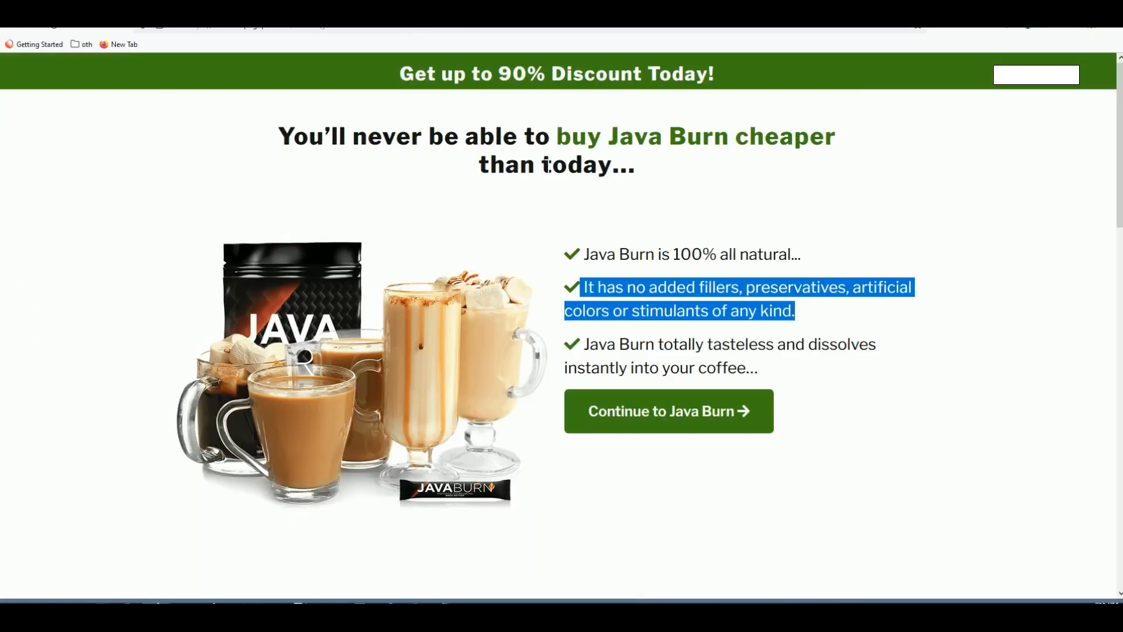
- Review the Java Burn landing page, then switch to ThePagePro's login page
click(559, 170)
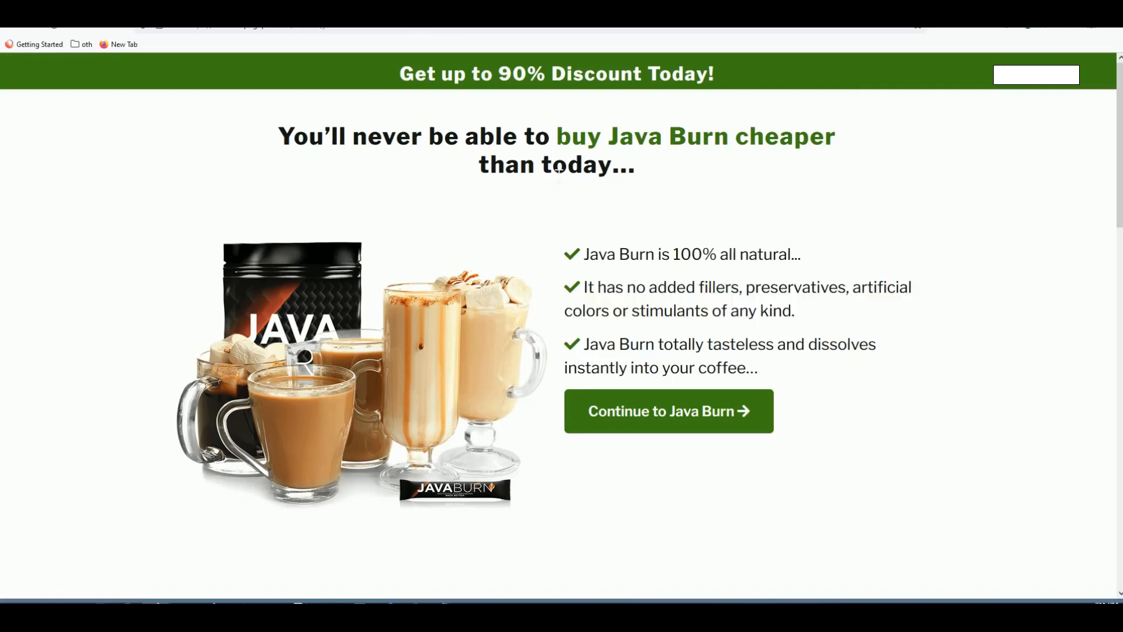
scroll(559, 175, down, 2)
scroll(527, 205, up, 2)
click(375, 6)
drag(336, 202, 488, 203)
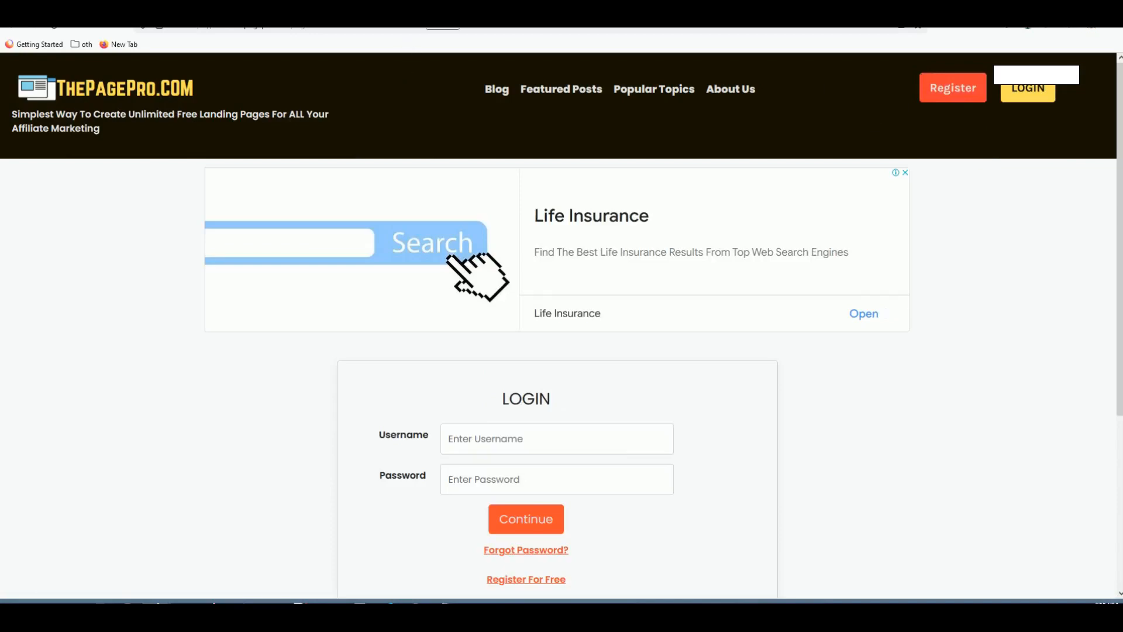
- Look over the Java Burn landing page again, then switch back to the campaign budget in Google Ads
click(410, 6)
scroll(443, 174, down, 6)
scroll(473, 212, up, 6)
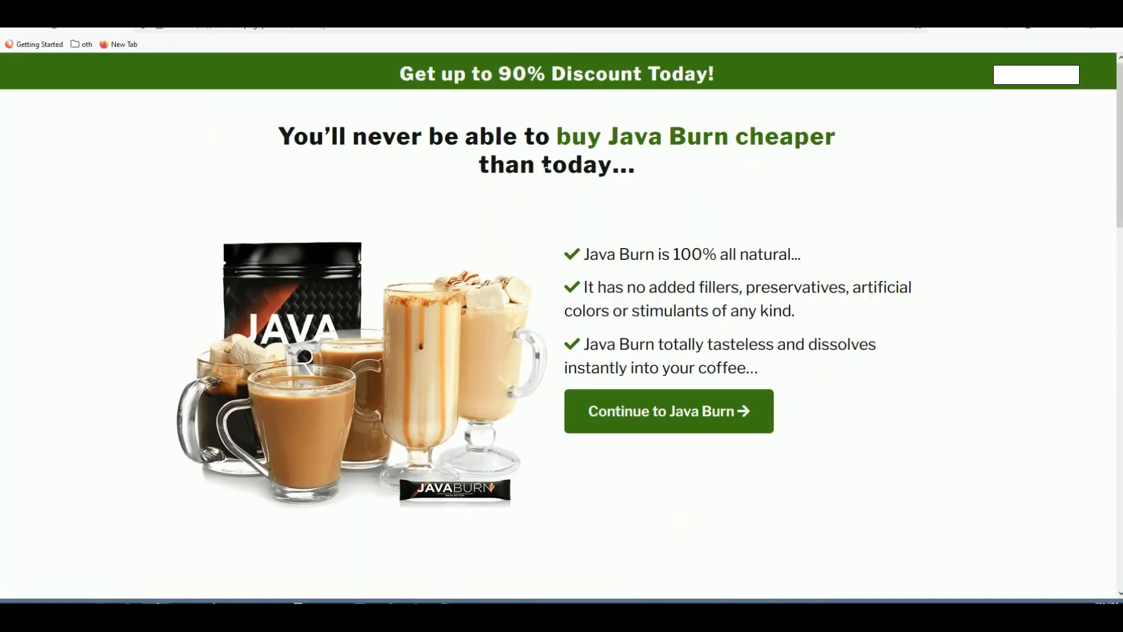
click(158, 7)
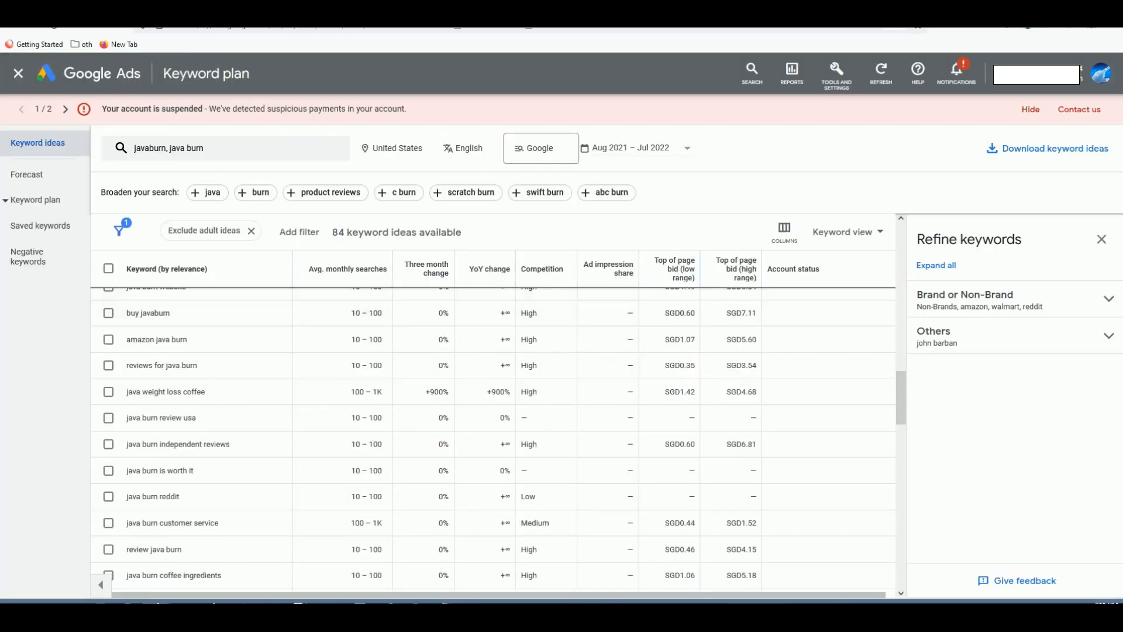
click(281, 7)
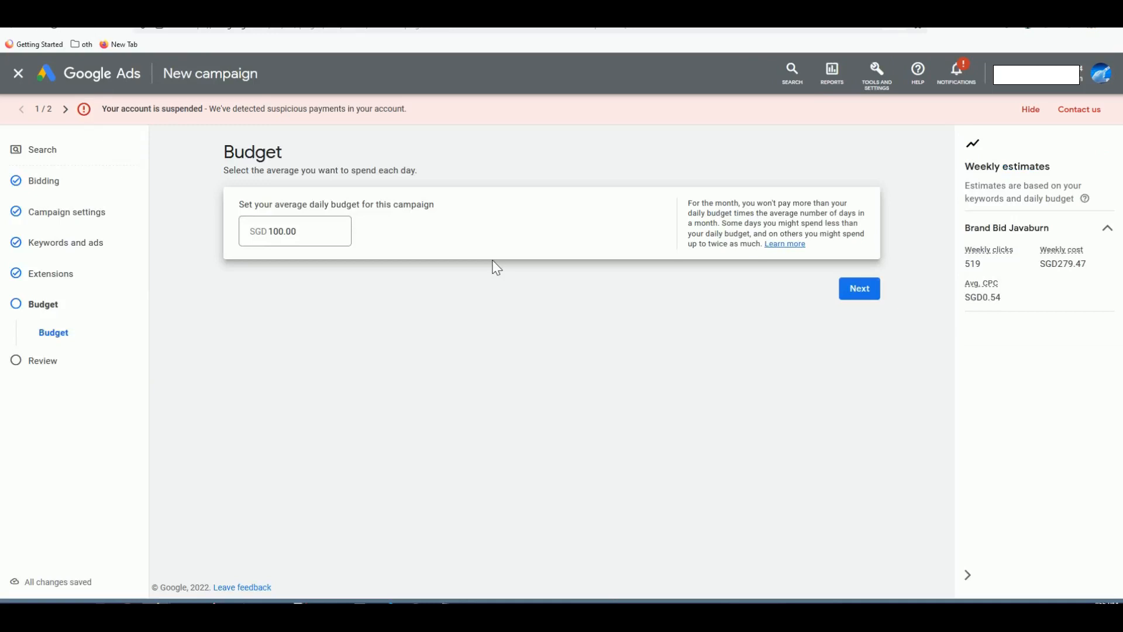
- Revisit the composed Java Burn ad description in TheTextify, then return to the Google Ads campaign budget
mouse_move(156, 602)
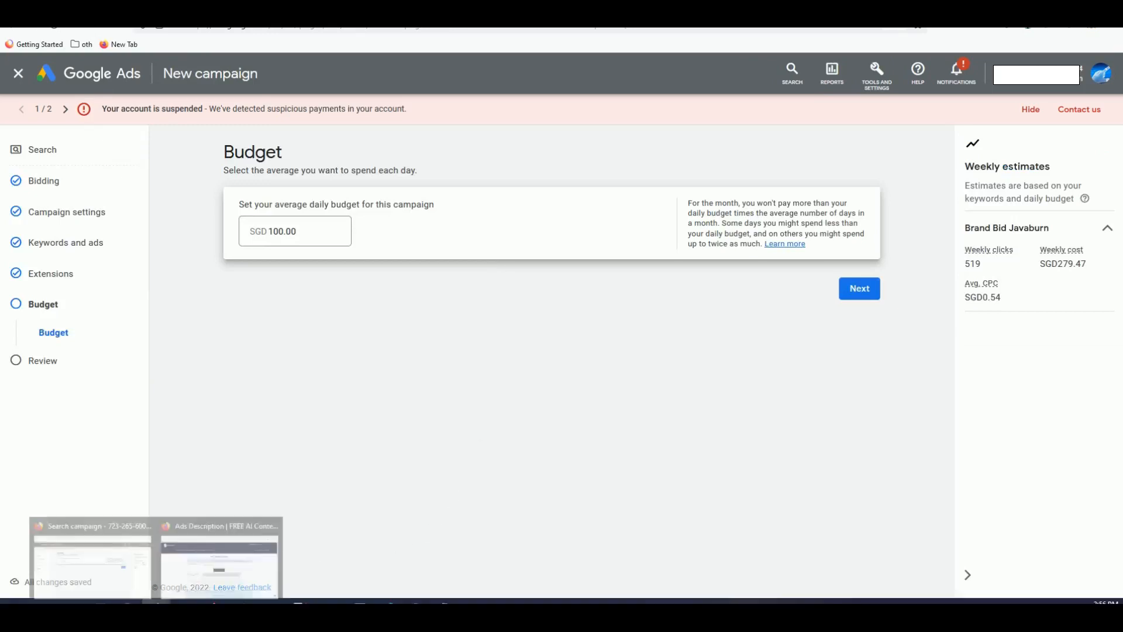
click(234, 539)
click(430, 346)
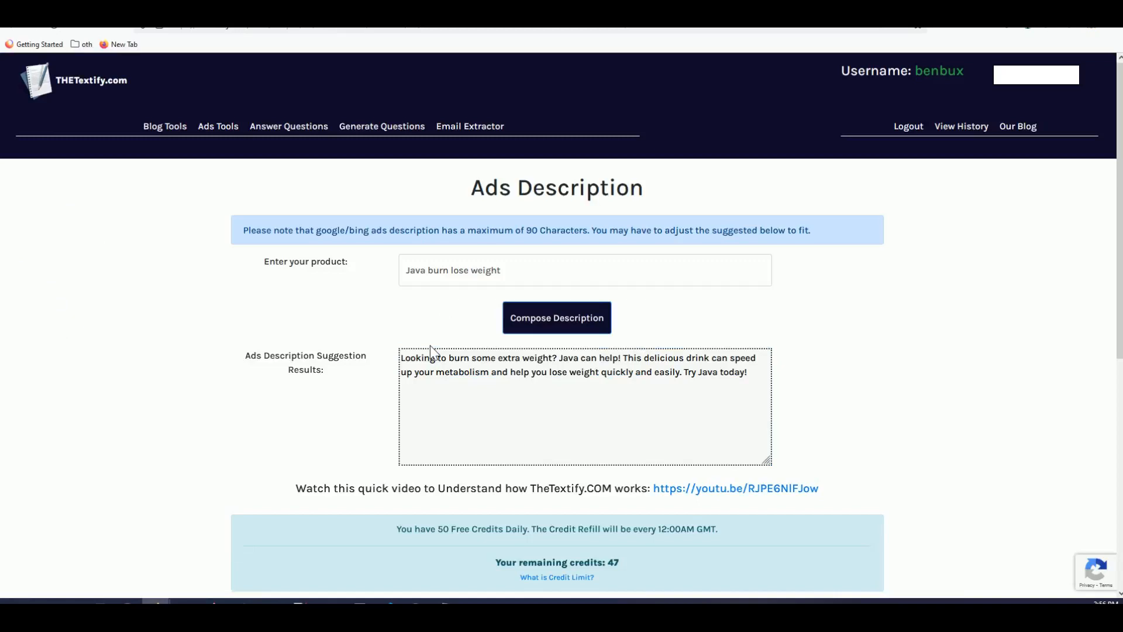
key(alt+Tab)
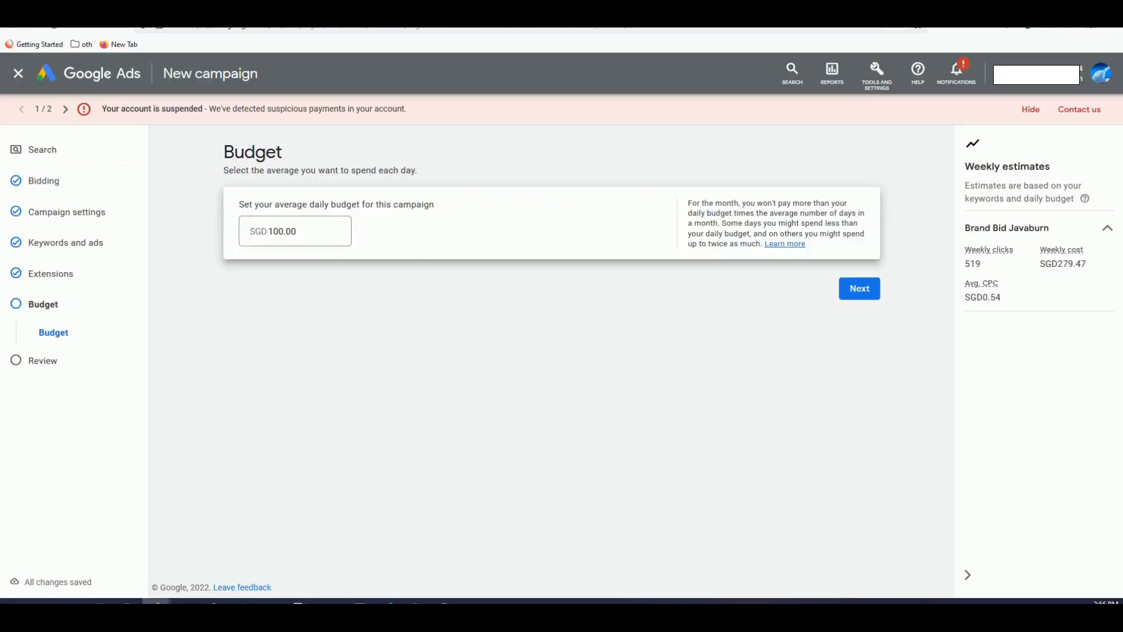
click(287, 5)
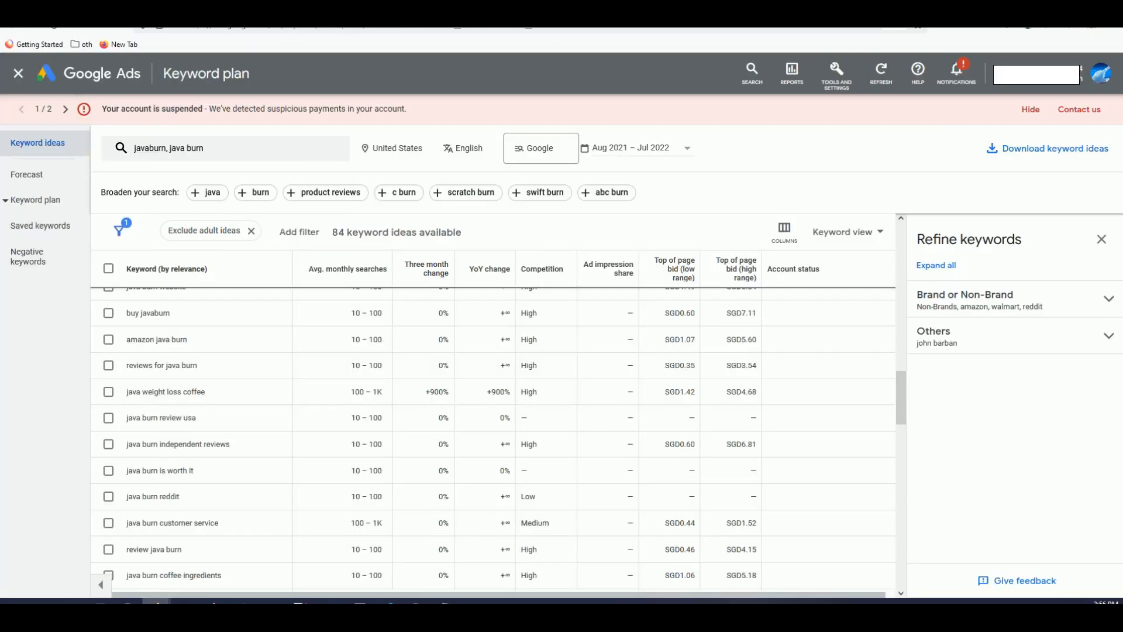
click(170, 7)
click(342, 281)
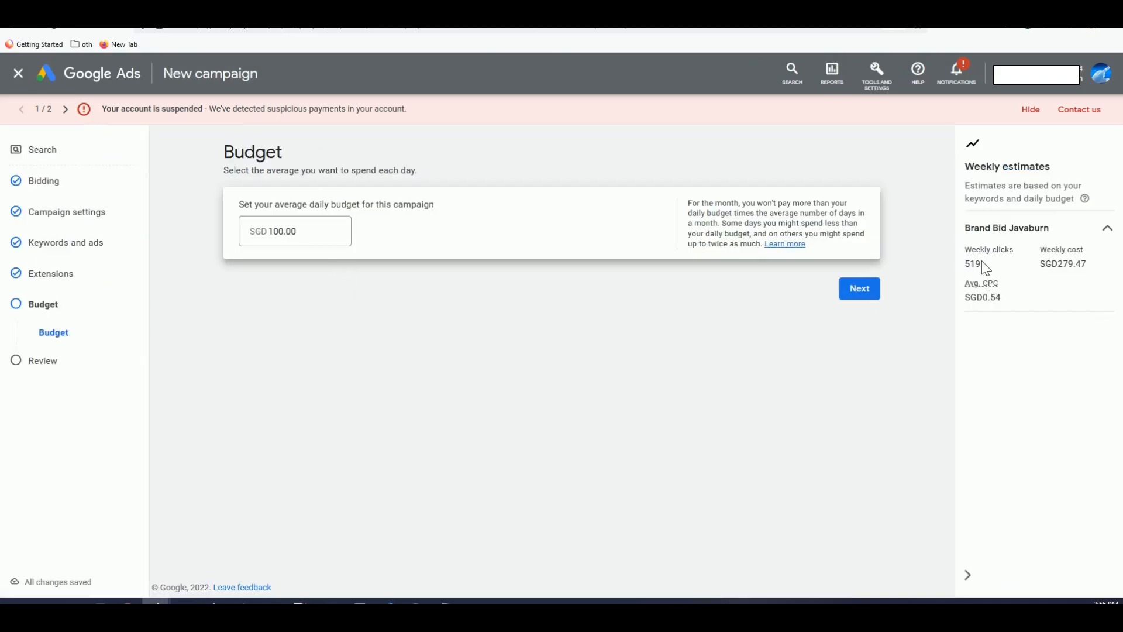
- Check the weekly clicks and average CPC estimates for the budget, then continue to the campaign review
mouse_move(983, 297)
mouse_down()
mouse_move(1005, 303)
mouse_move(984, 299)
mouse_up()
drag(1004, 301, 991, 301)
click(900, 324)
click(870, 291)
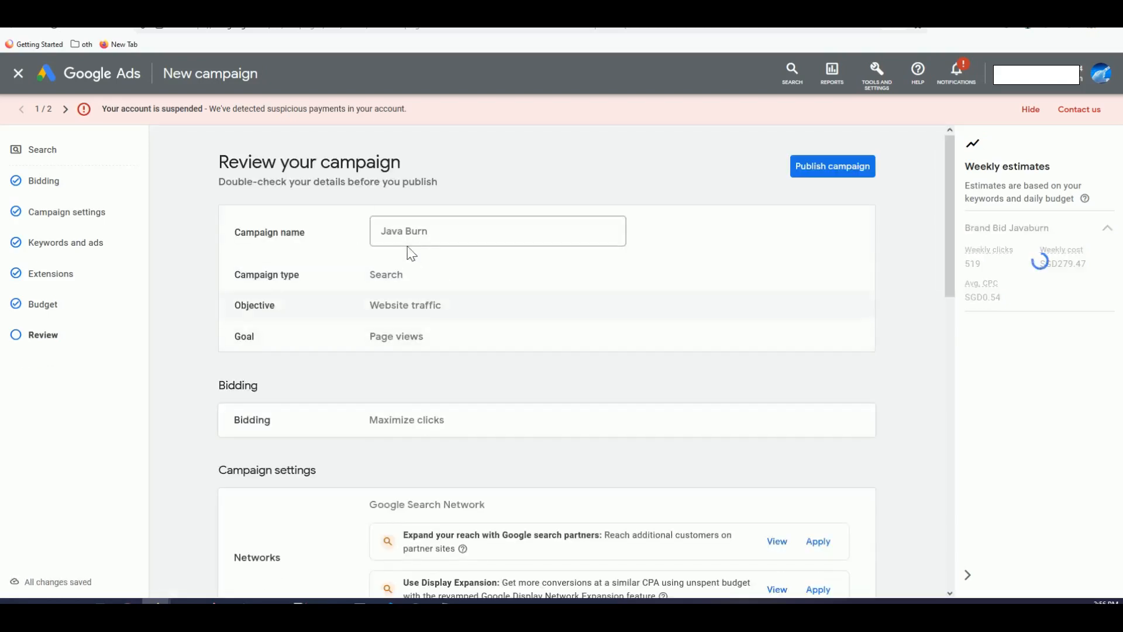
- Review the Java Burn campaign's settings, keywords, ads, extensions and budget without publishing it
scroll(436, 249, down, 7)
scroll(436, 250, down, 6)
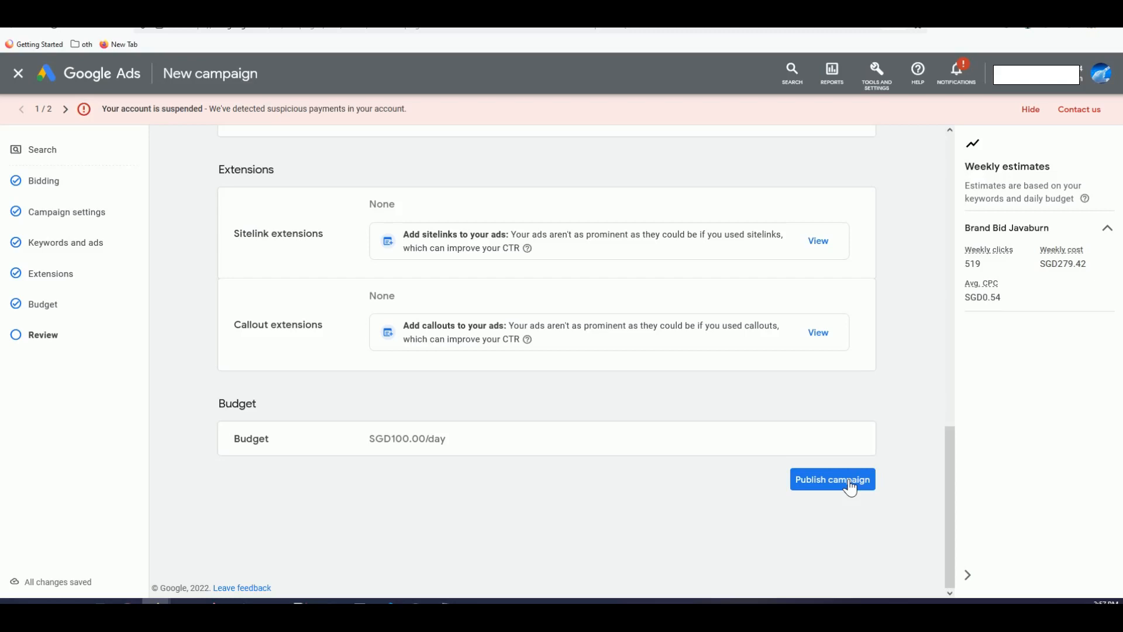
scroll(617, 351, up, 5)
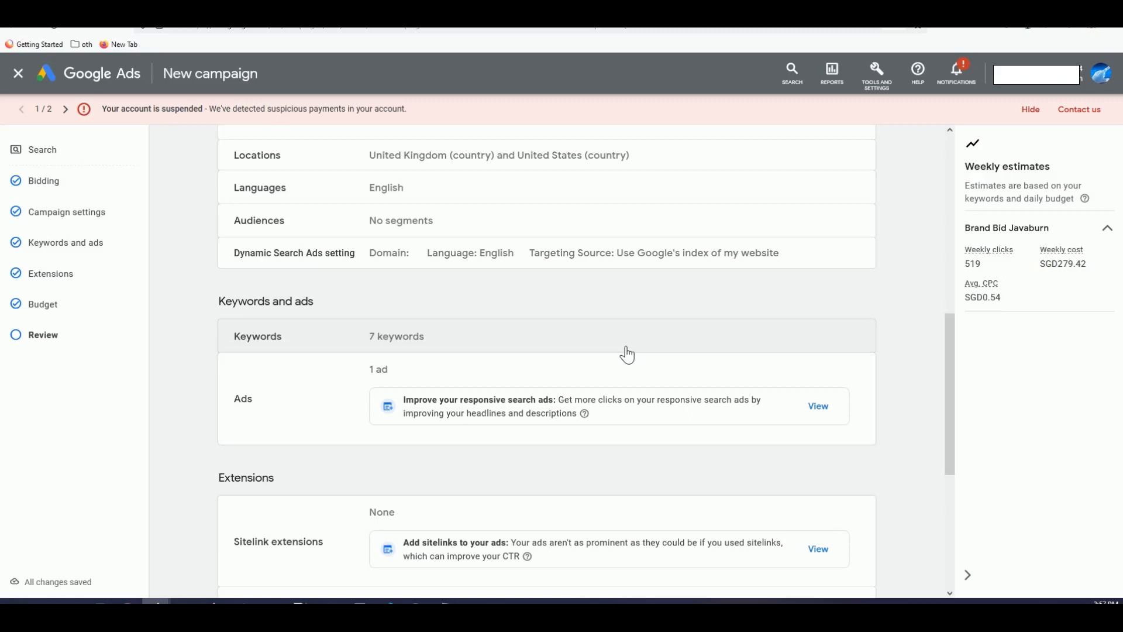
scroll(627, 354, up, 15)
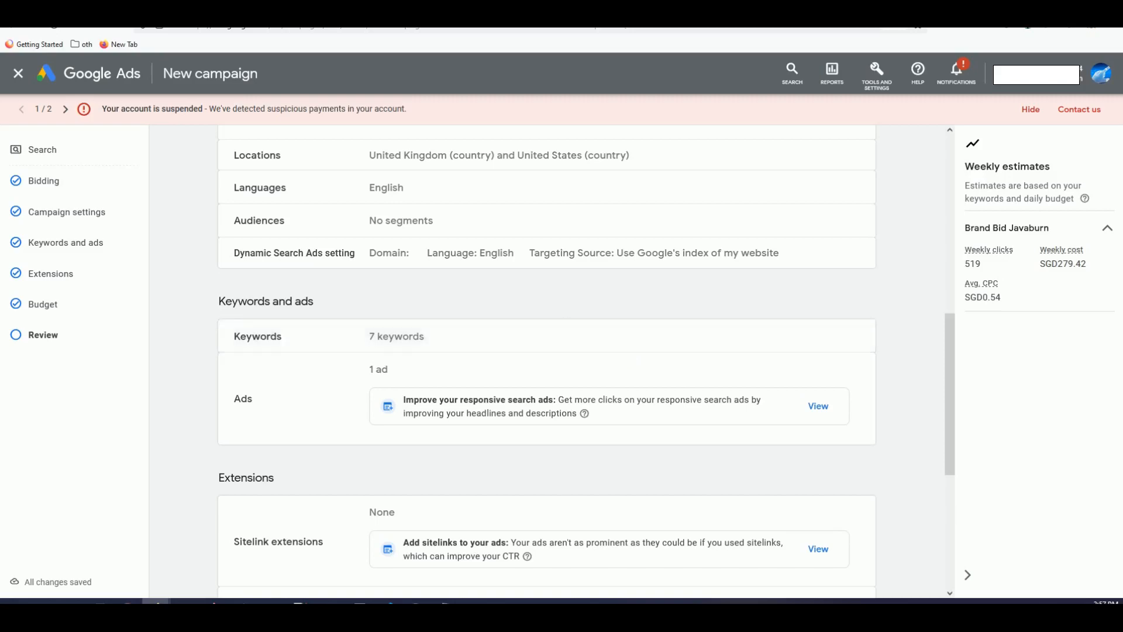